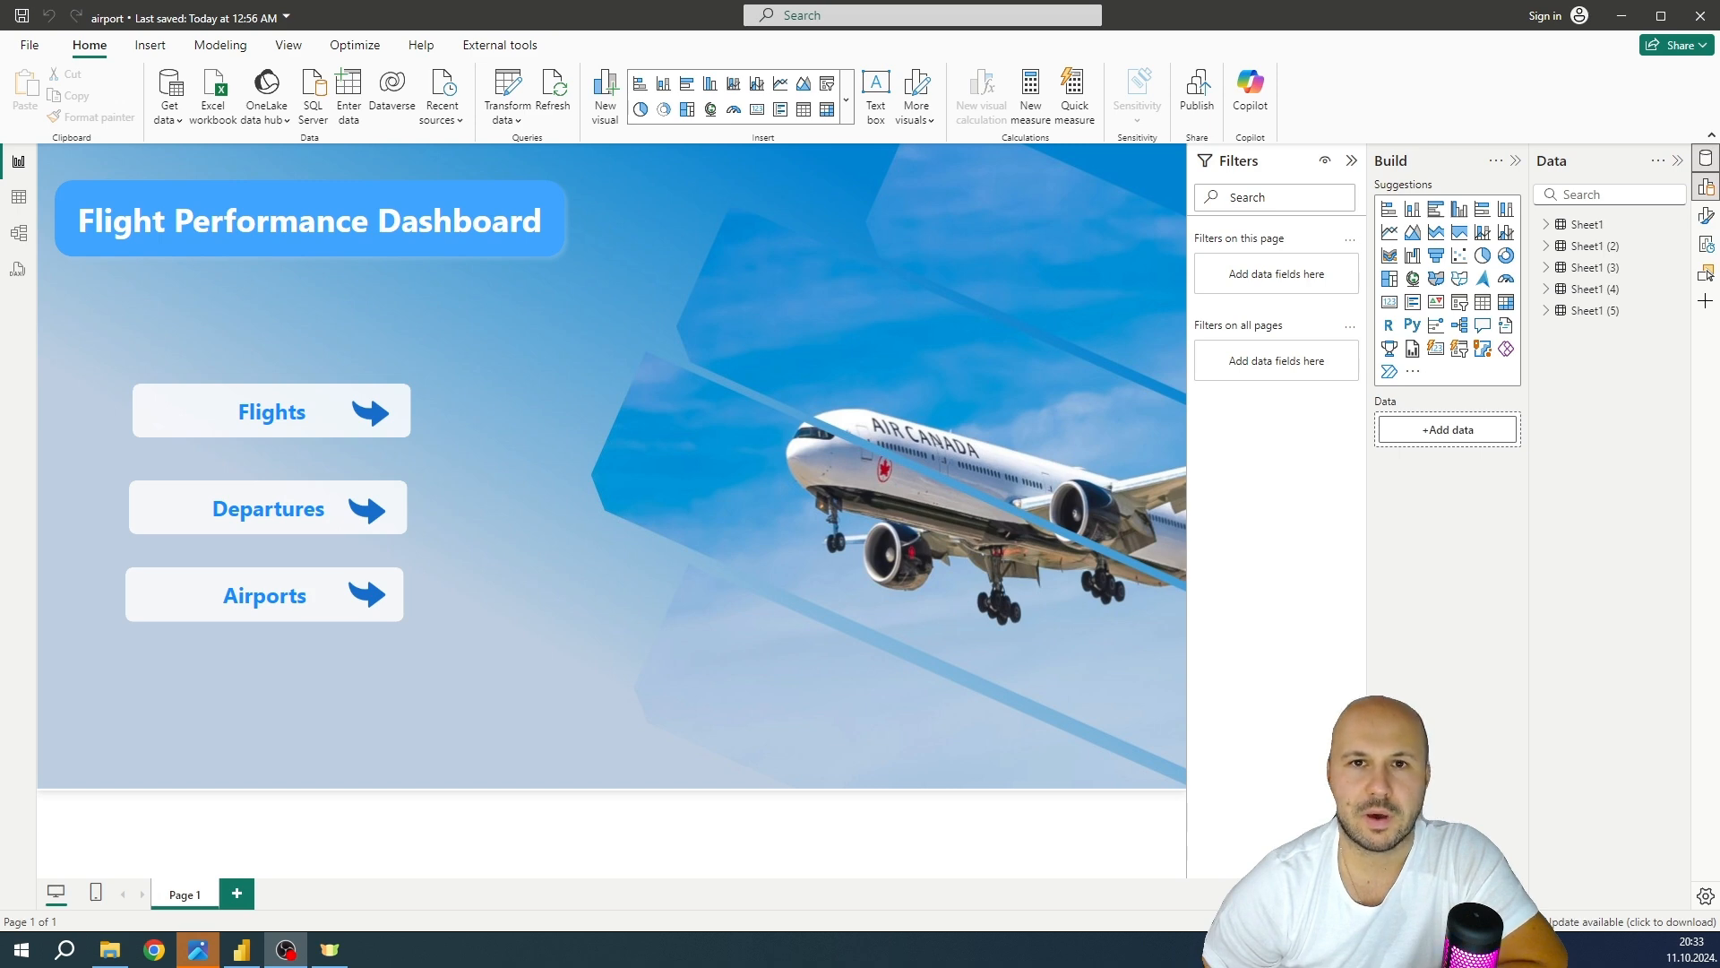
# Open the Power Query Editor and rename the Sheet1 query after its source file, Airports_Dim, copied from the query's M code
pyautogui.click(507, 84)
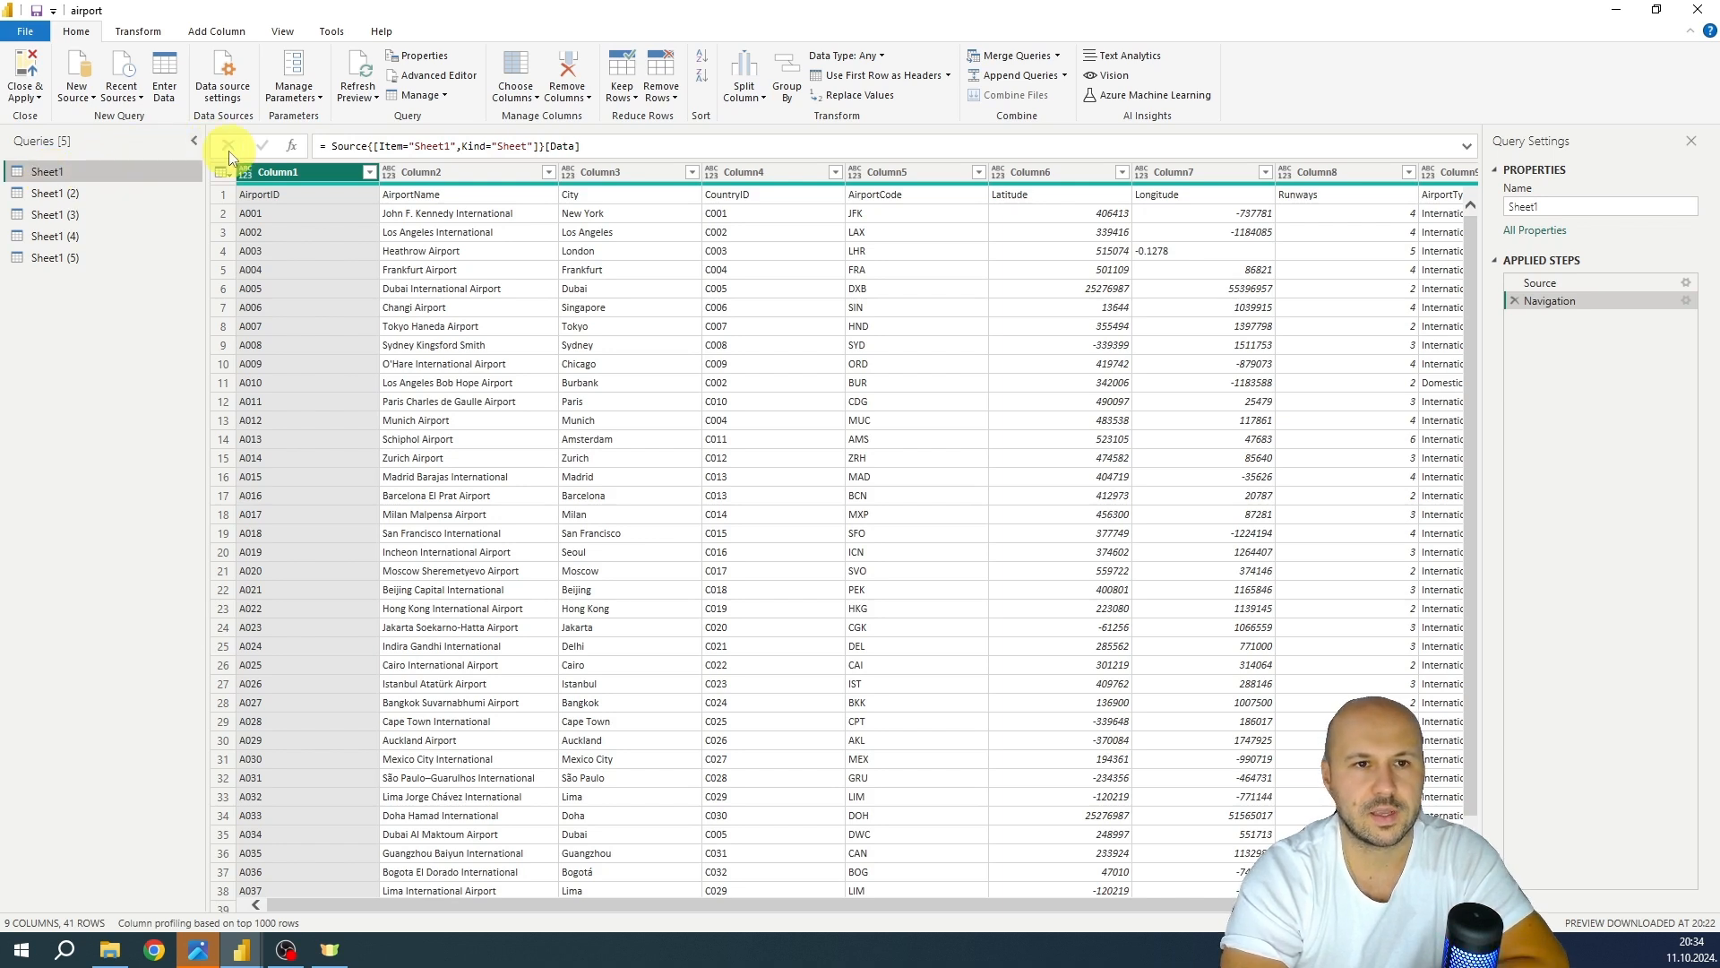
pyautogui.click(443, 79)
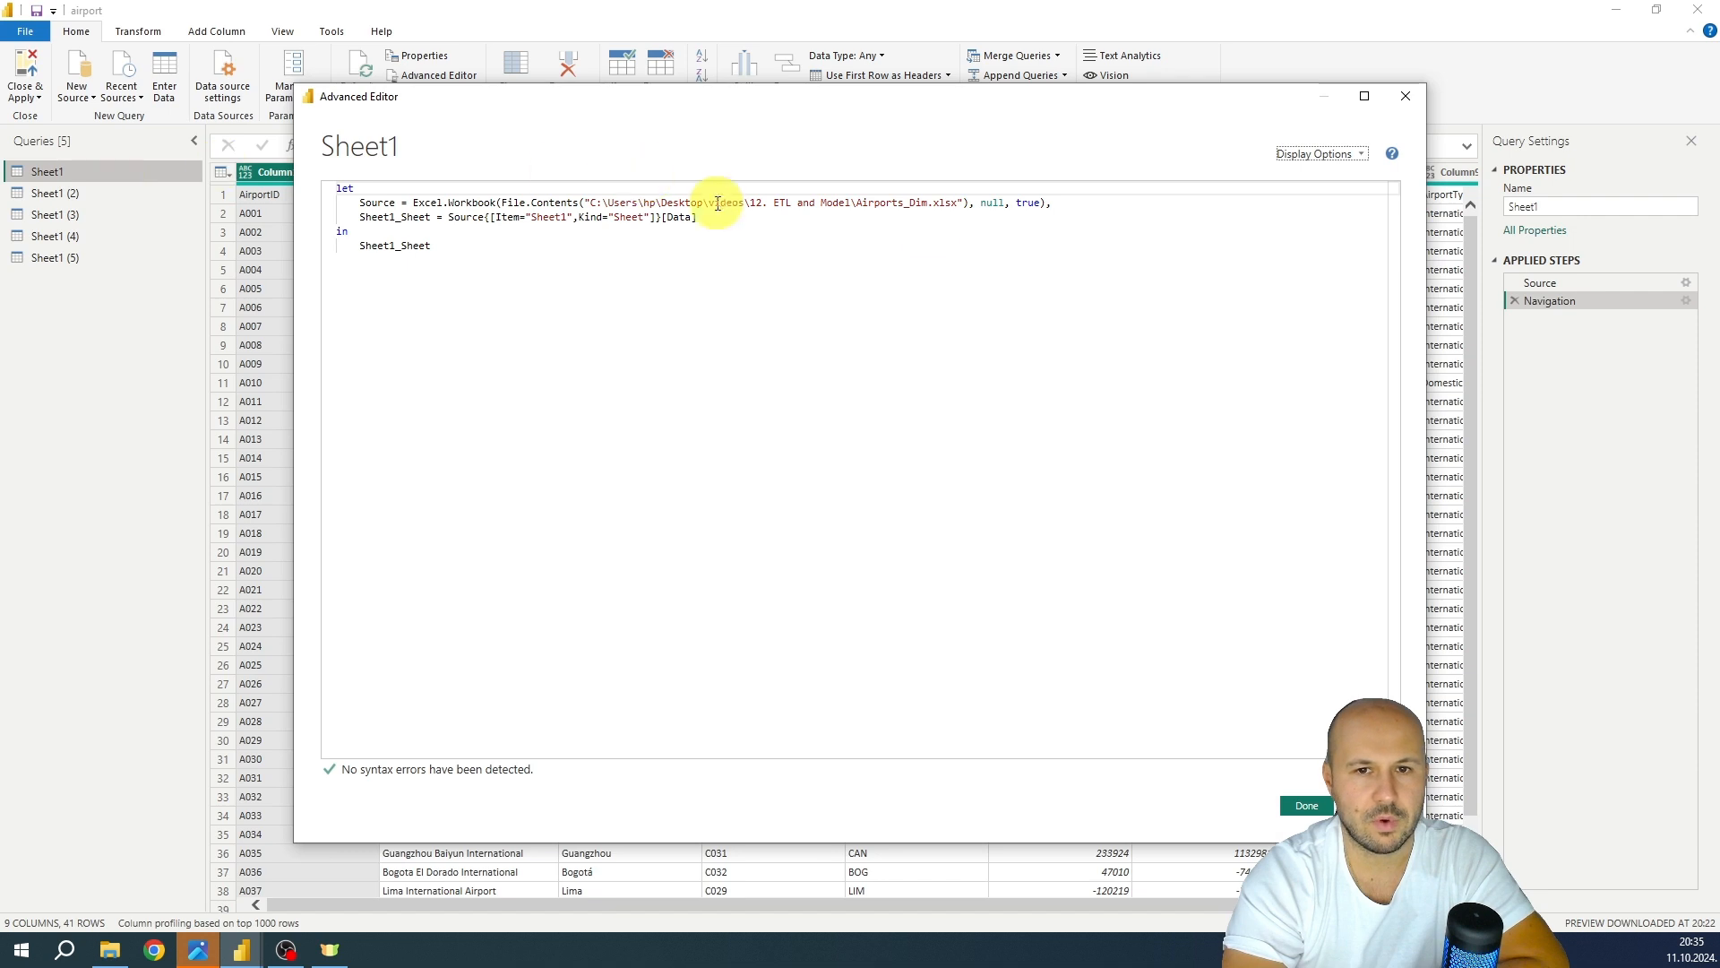
pyautogui.click(875, 204)
pyautogui.doubleClick(916, 204)
pyautogui.hotkey('ctrl', 'c')
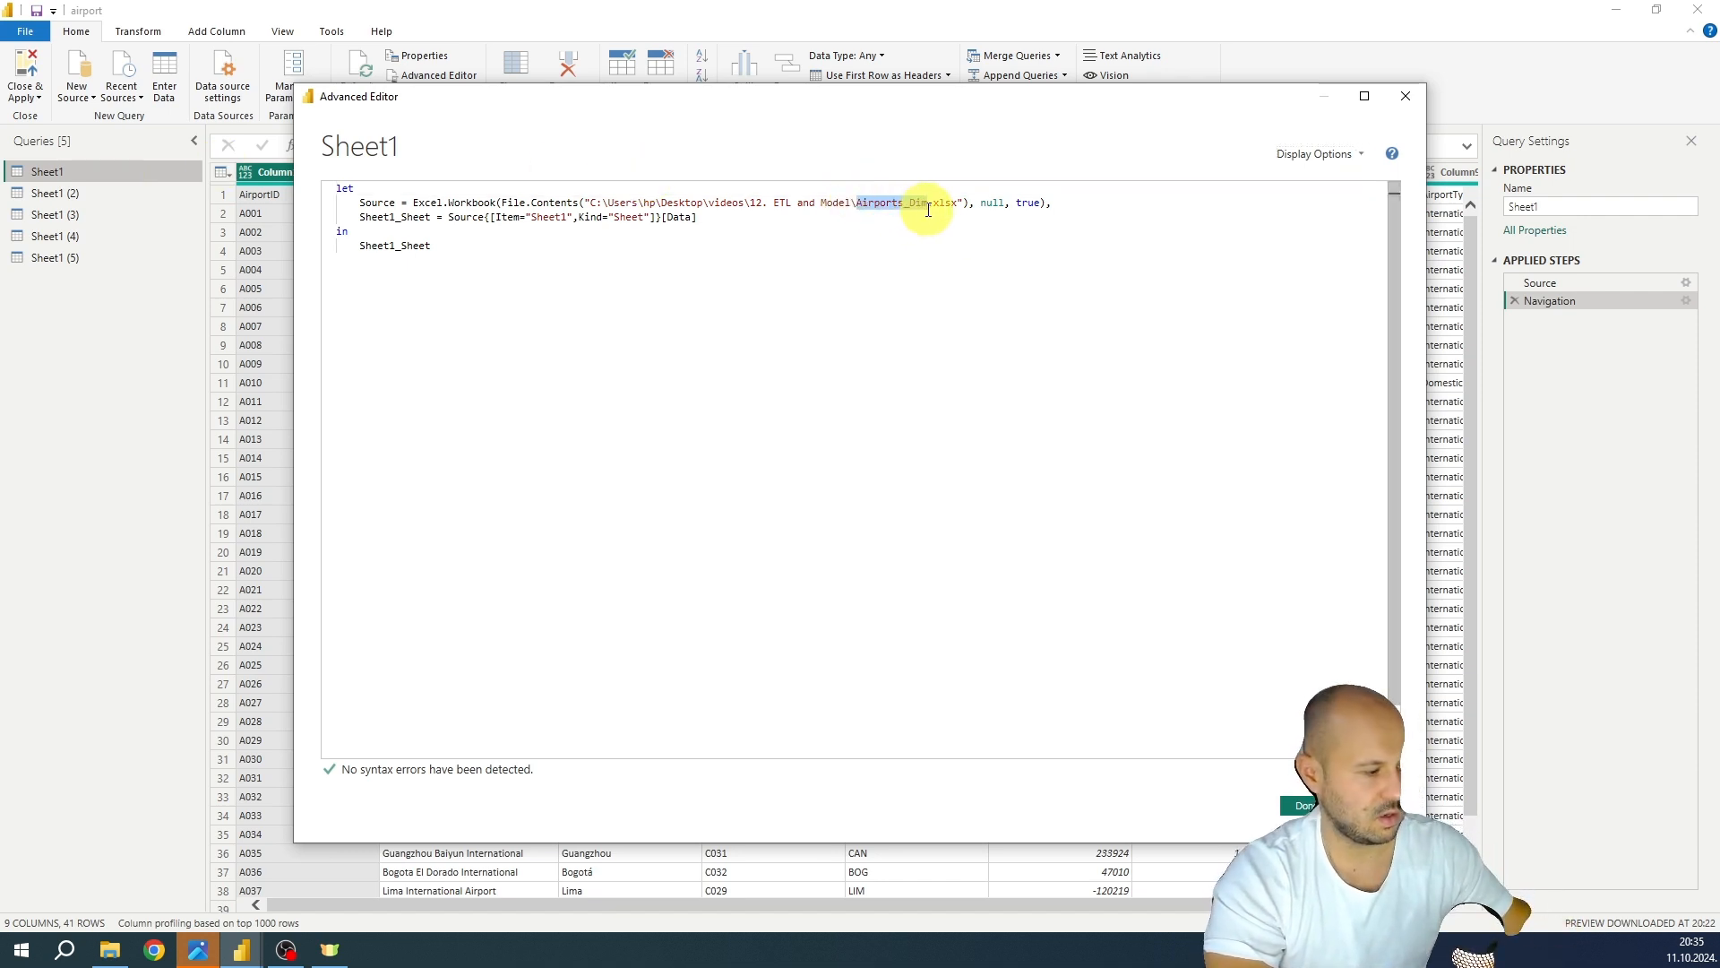
pyautogui.click(1298, 805)
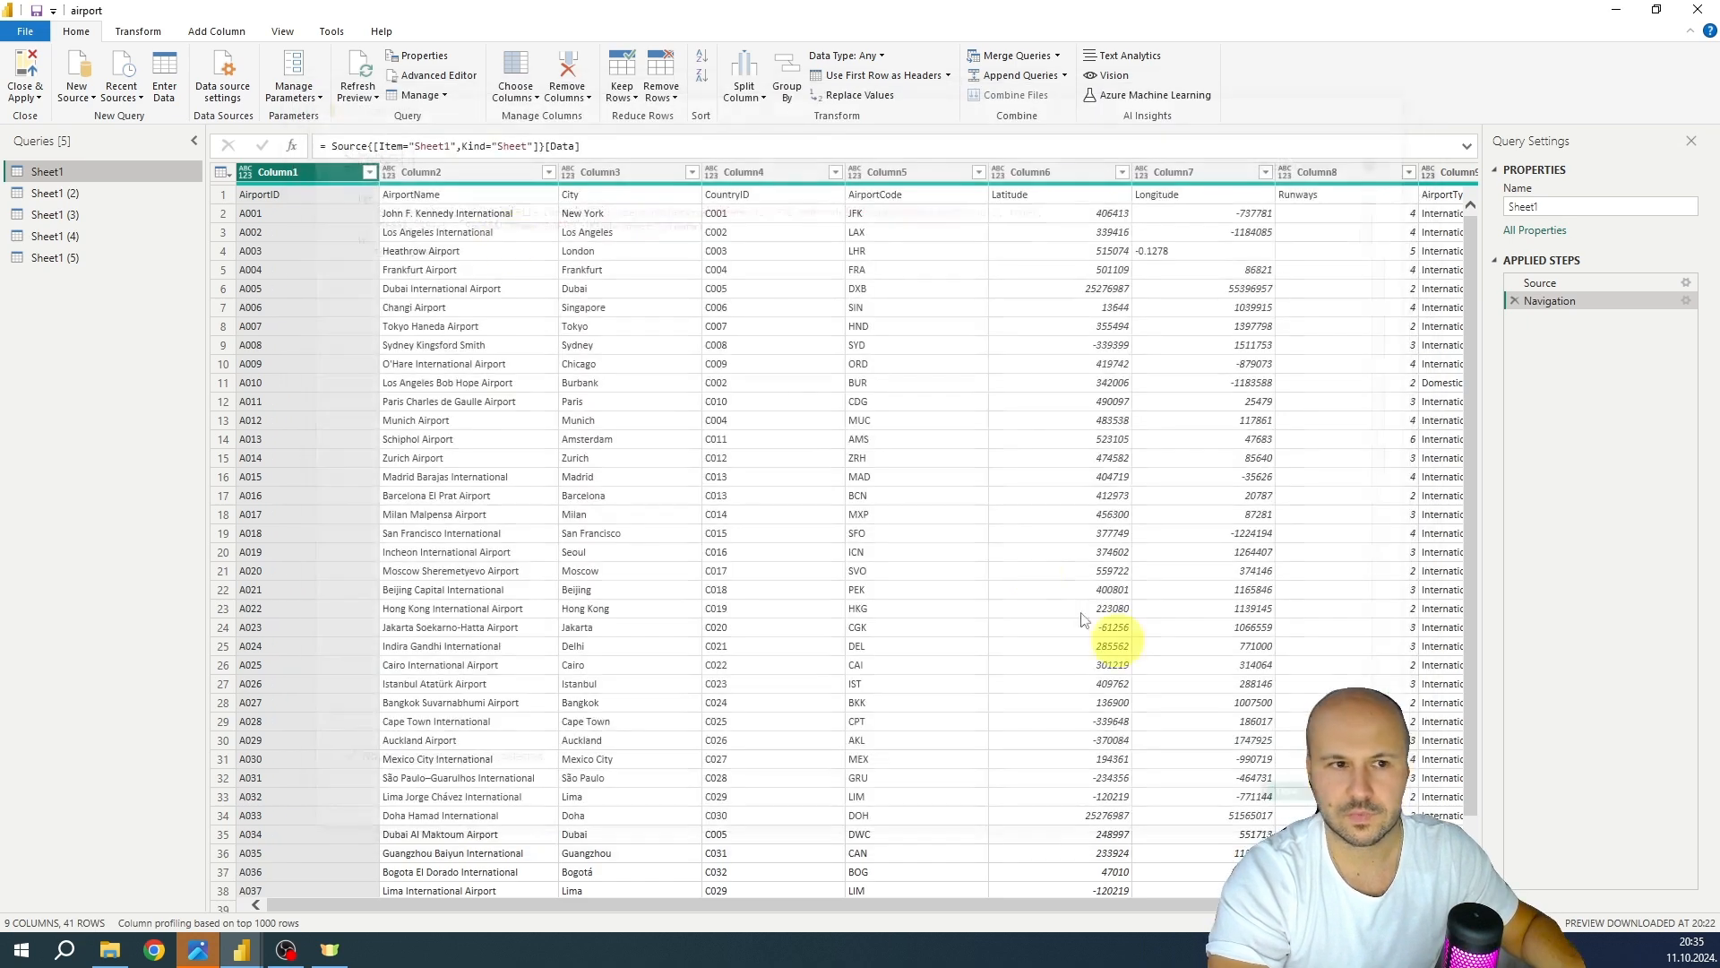
pyautogui.doubleClick(50, 171)
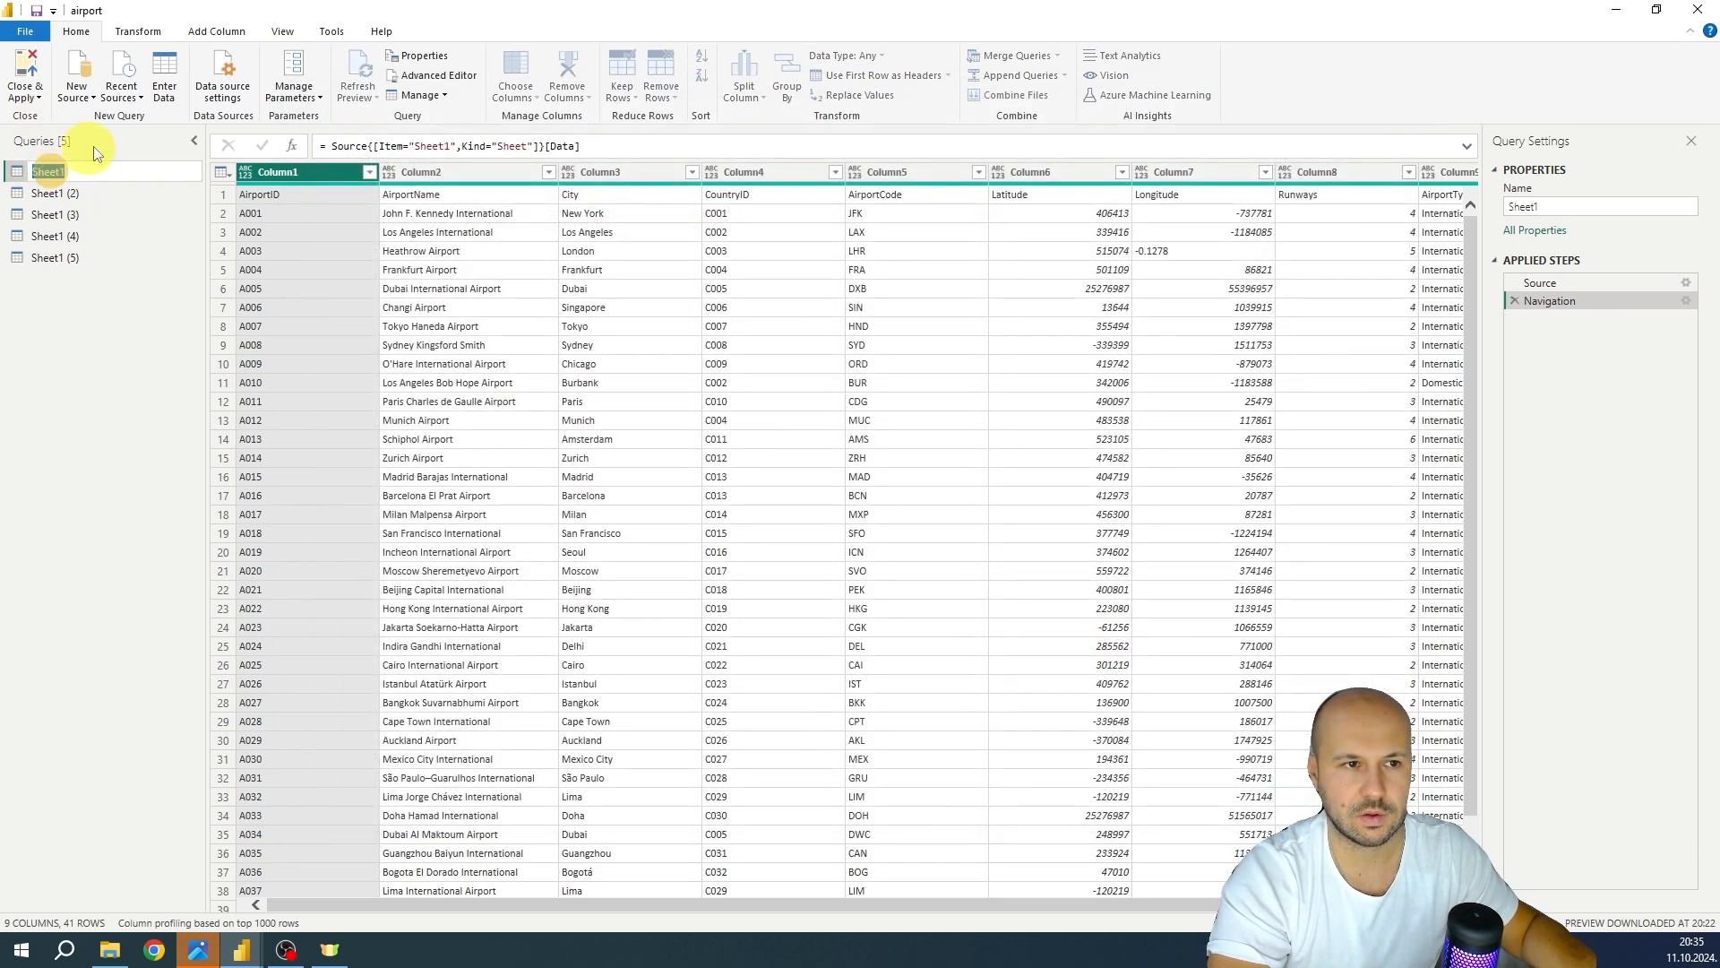
pyautogui.hotkey('ctrl', 'v')
pyautogui.press('Return')
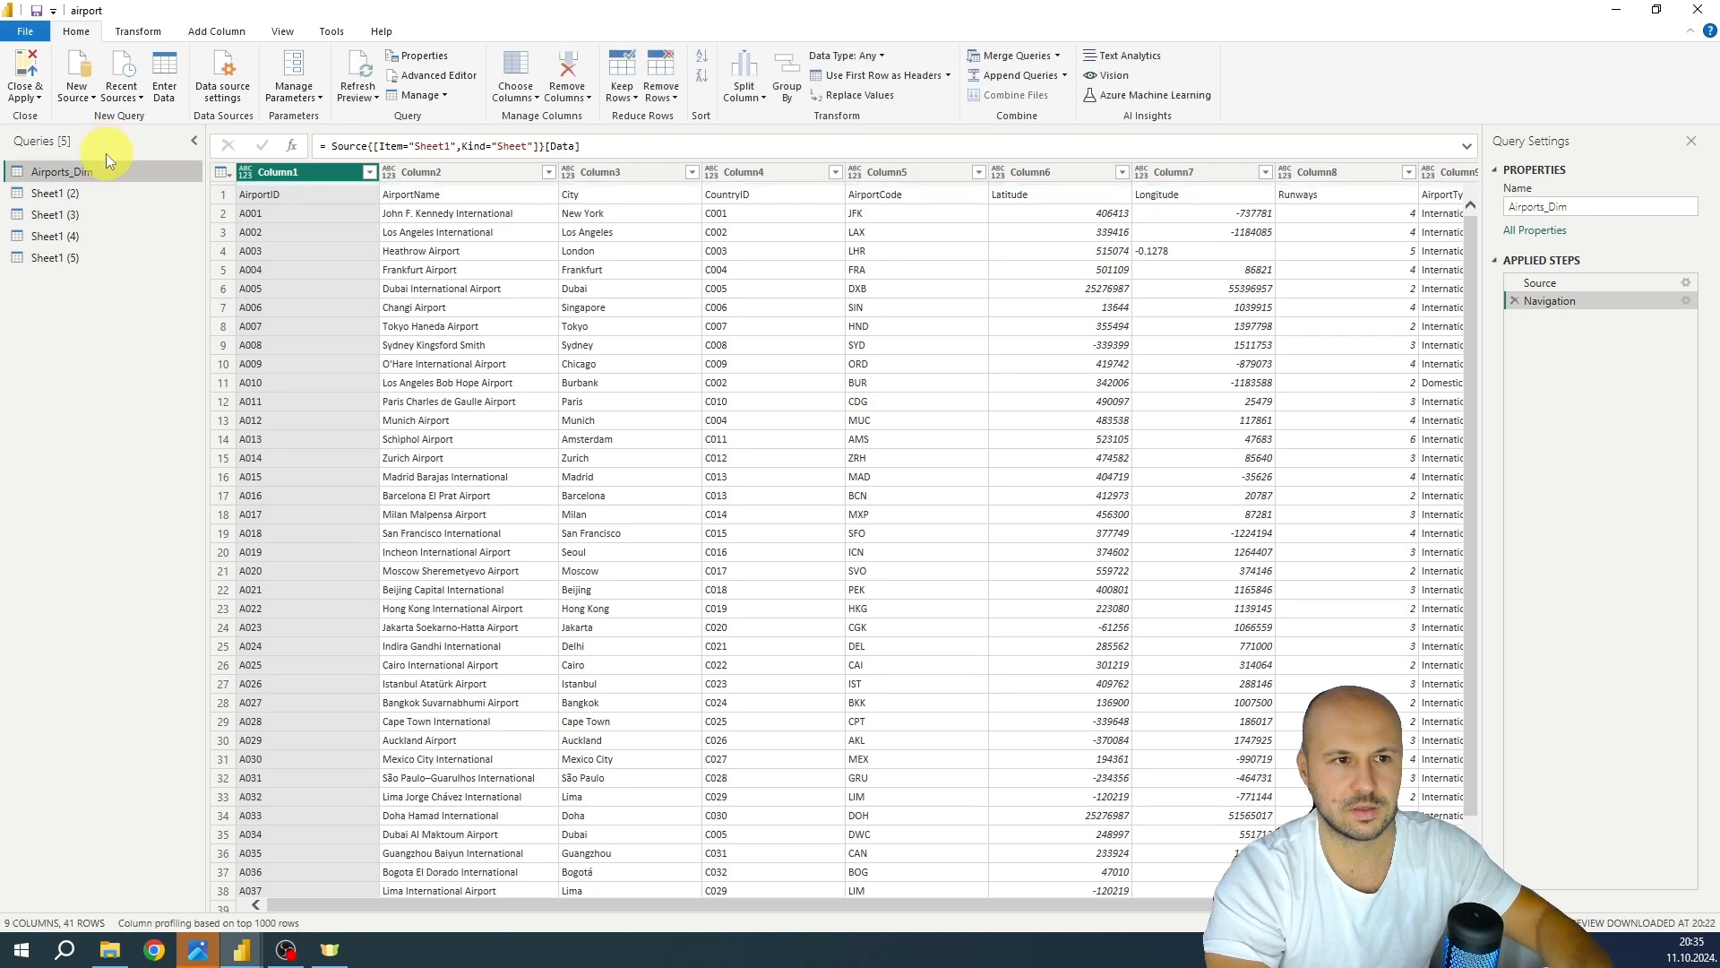
# Rename the Sheet1 (2) query as Country_Dim, copying the file name from its source path in the M code
pyautogui.click(75, 194)
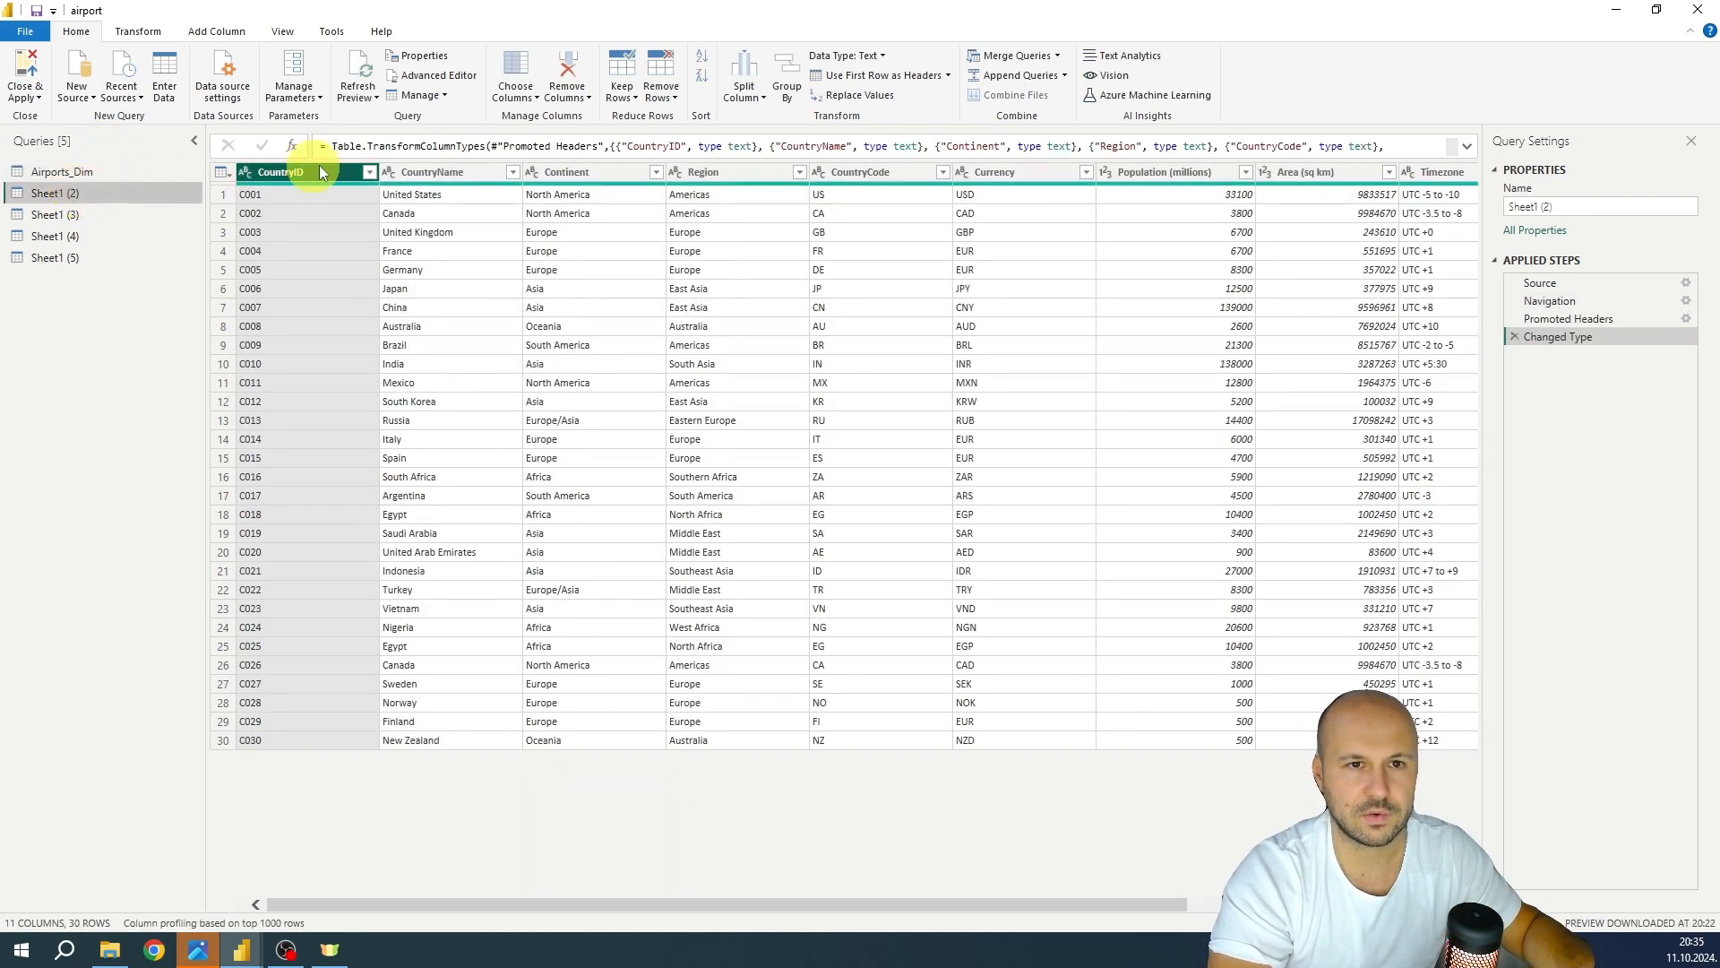
pyautogui.click(428, 78)
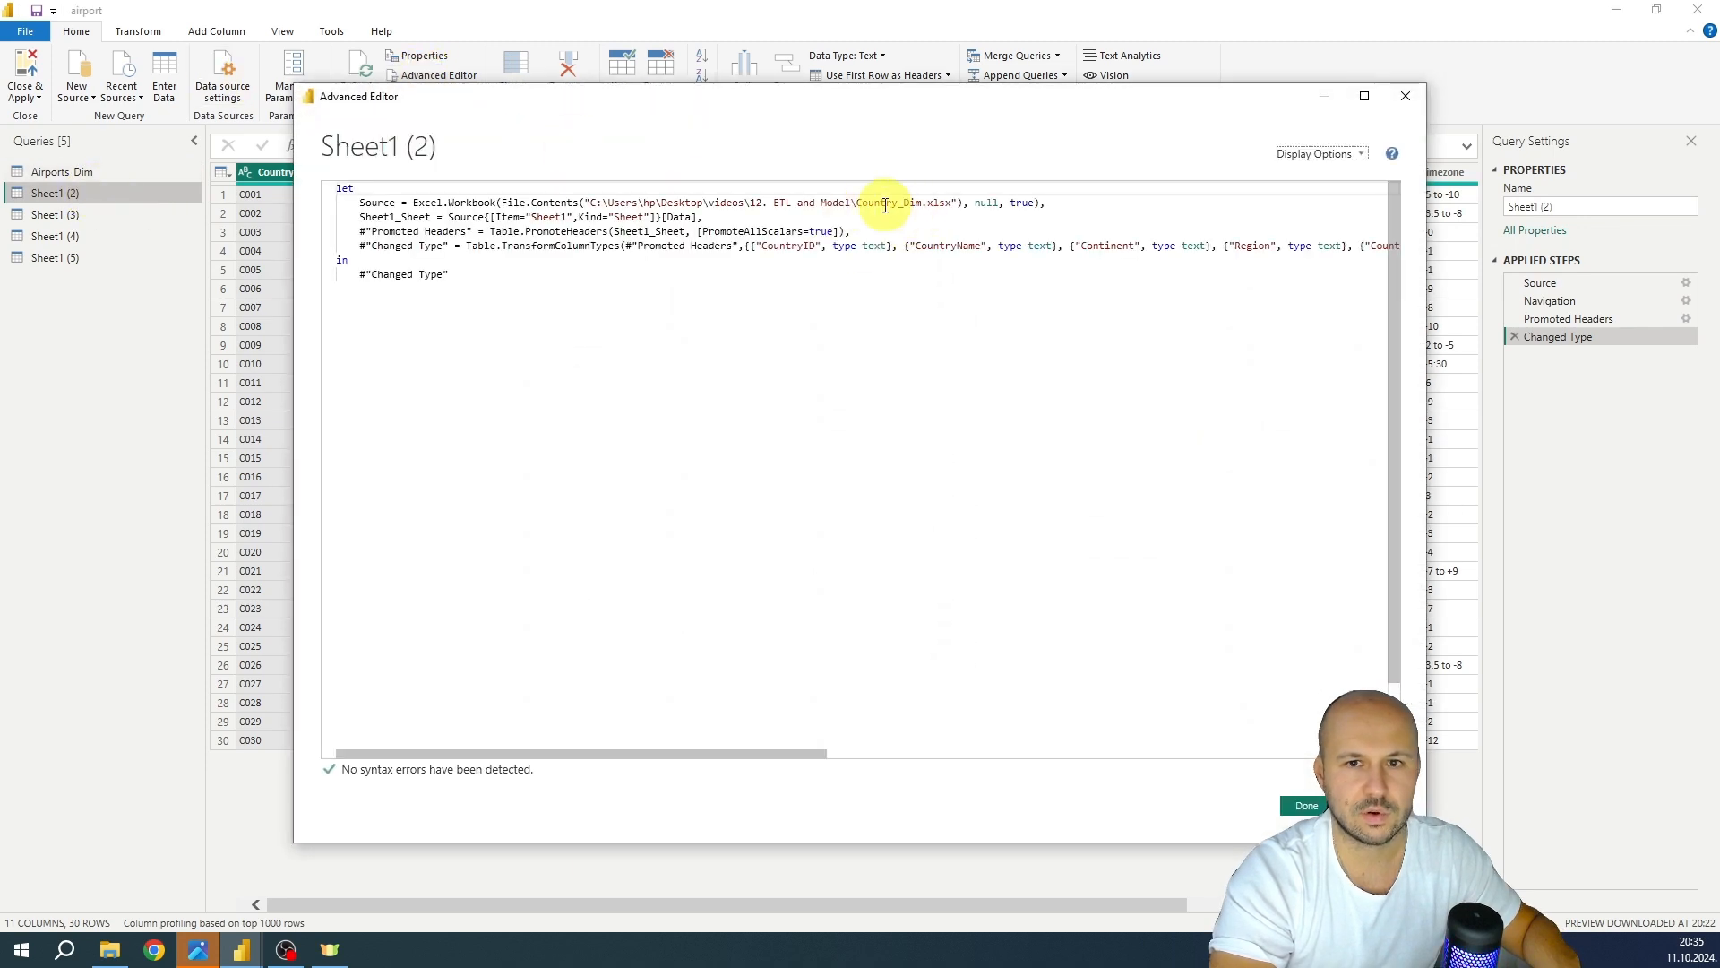
pyautogui.moveTo(856, 199); pyautogui.dragTo(918, 206)
pyautogui.hotkey('ctrl', 'c')
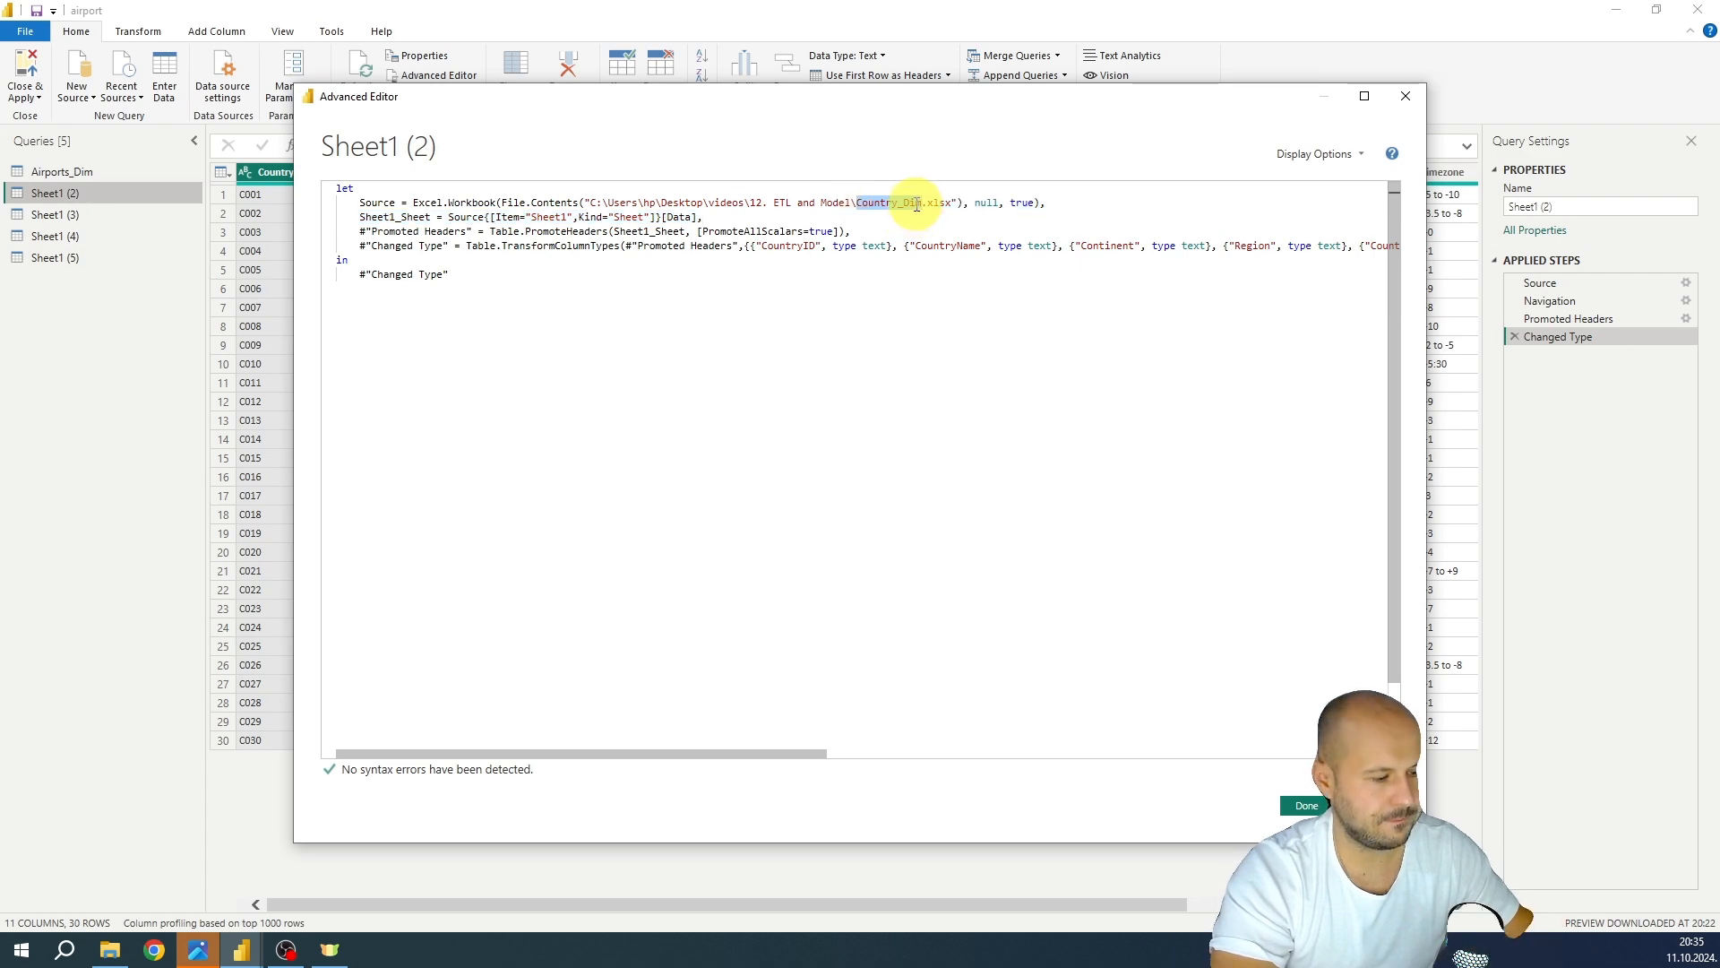
pyautogui.click(1307, 805)
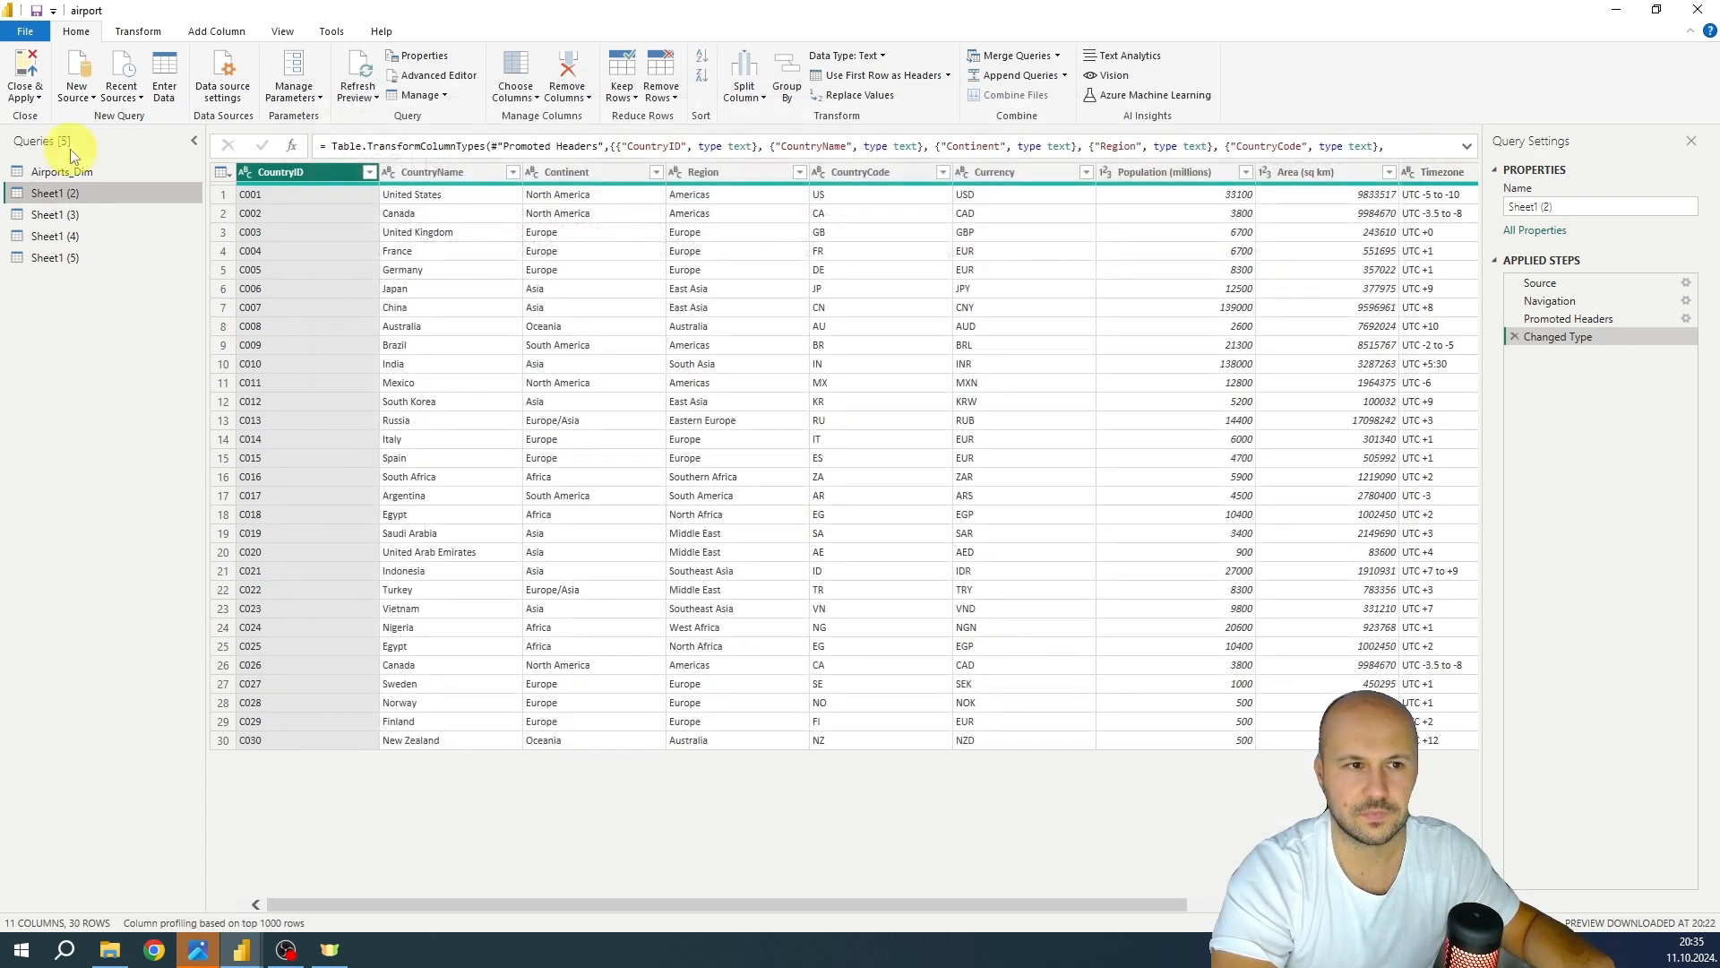
pyautogui.doubleClick(77, 192)
pyautogui.hotkey('ctrl', 'v')
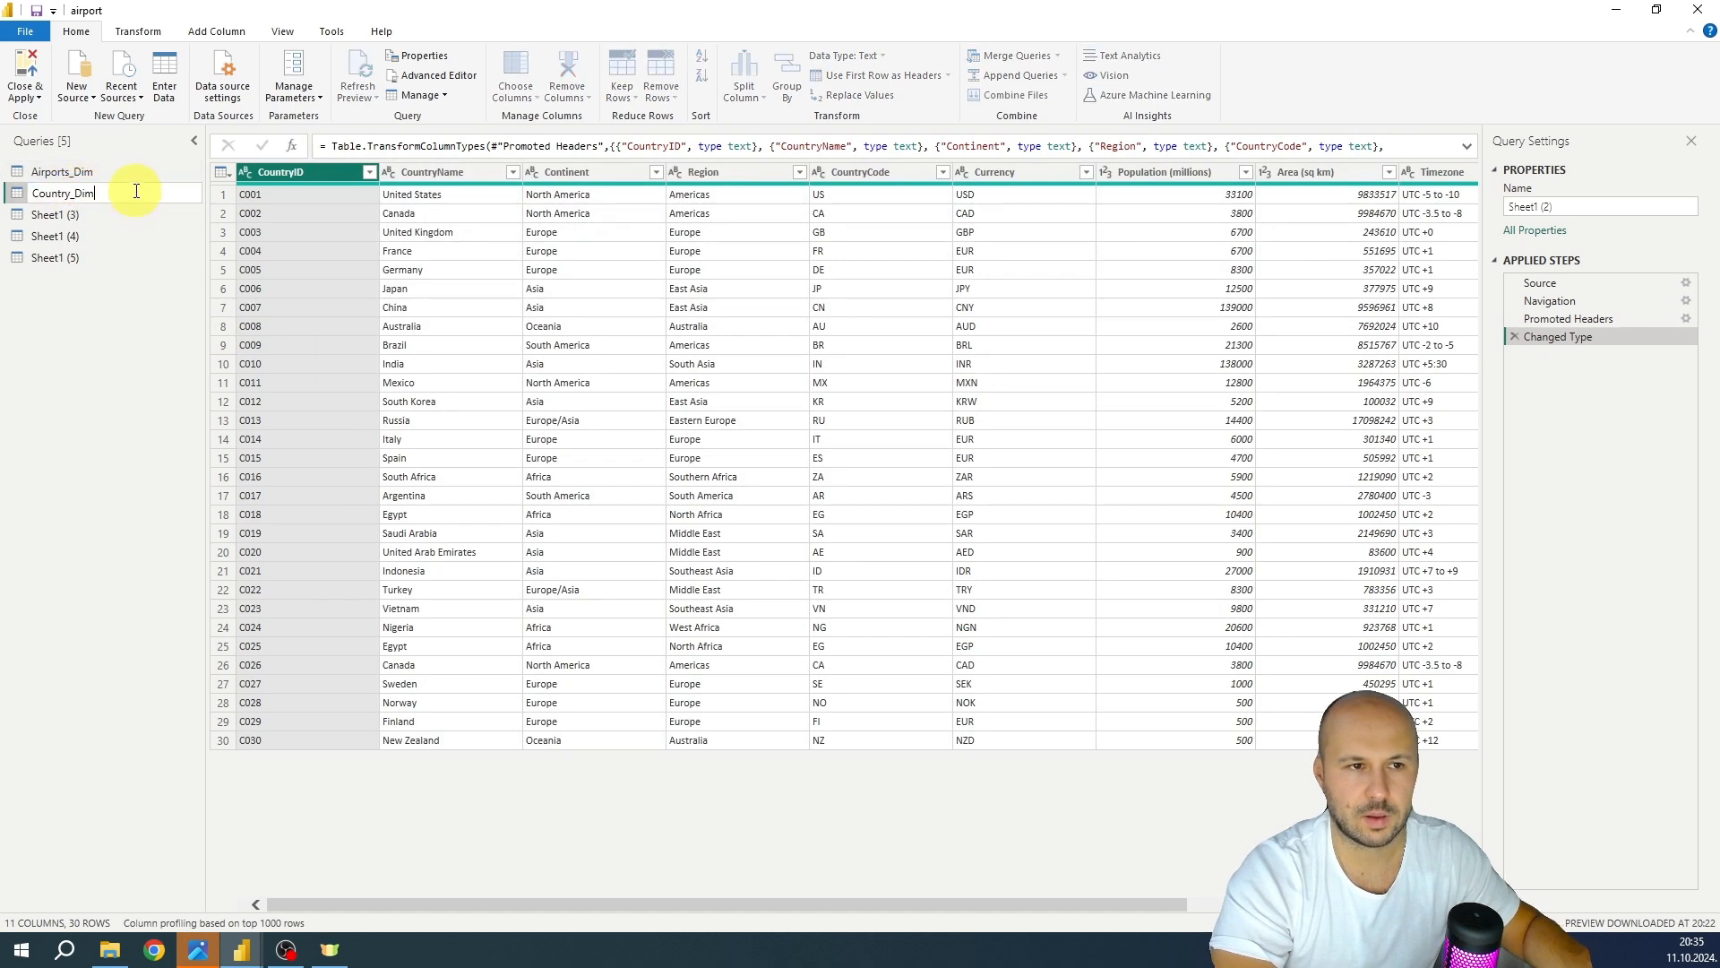
# Rename the Sheet1 (3) query as Flights_Fact_table, using the file name from its source path
pyautogui.click(56, 215)
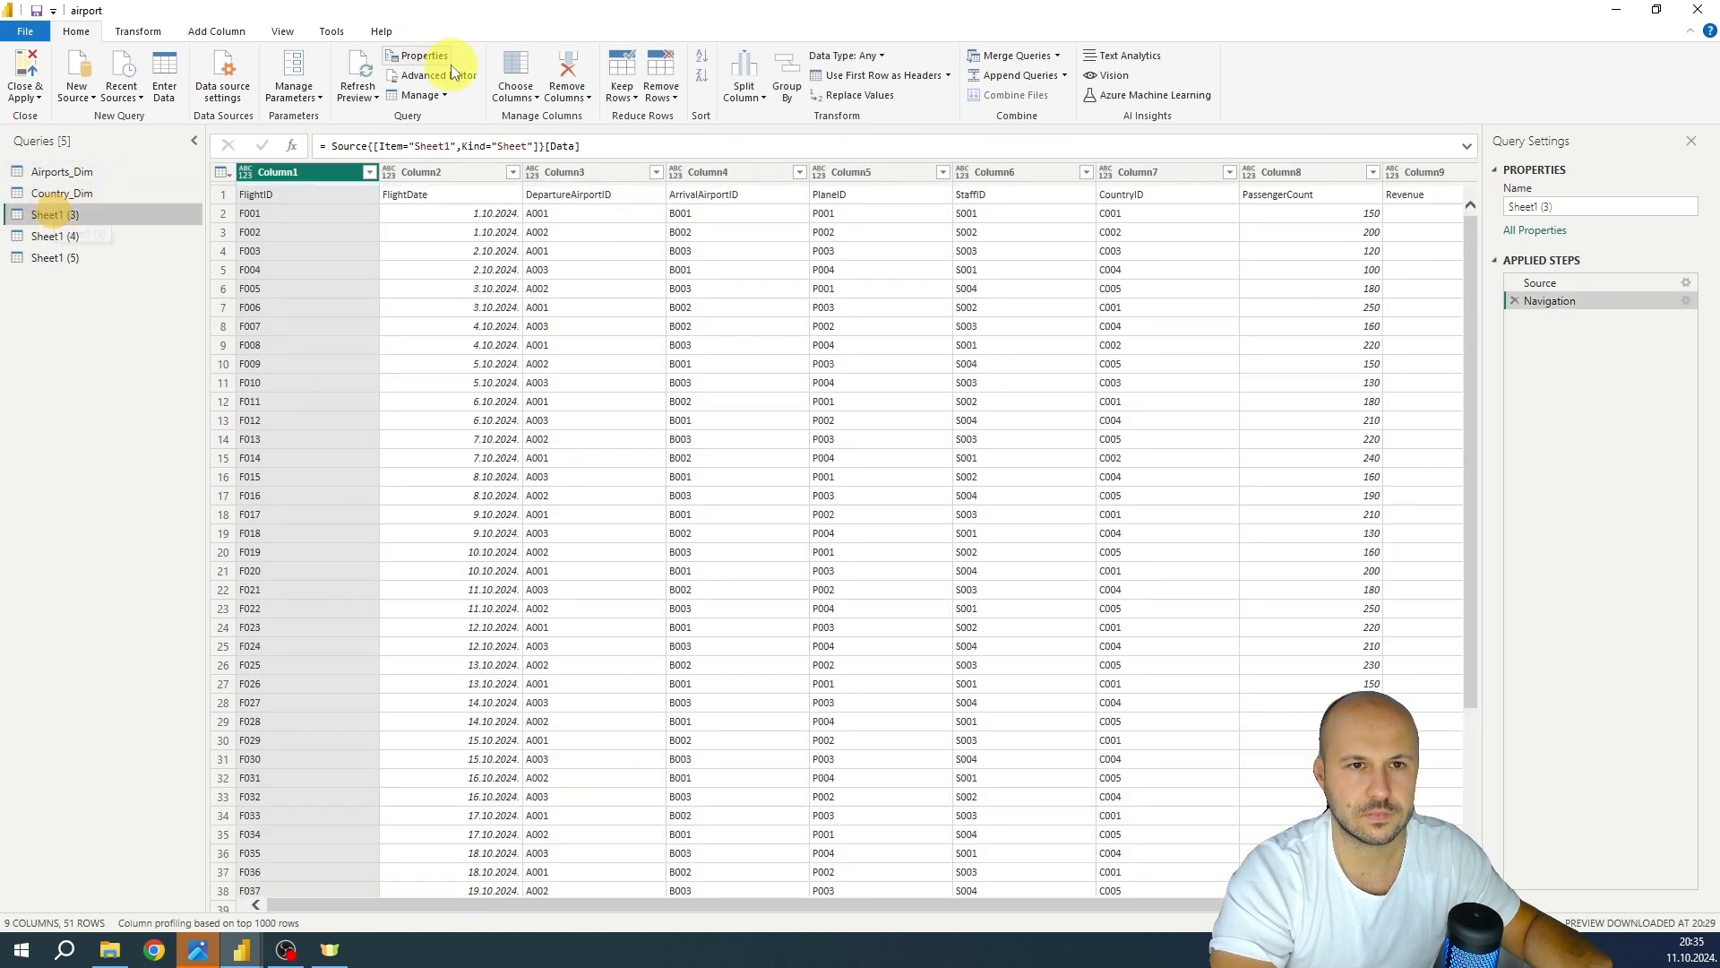
pyautogui.click(438, 75)
pyautogui.doubleClick(949, 203)
pyautogui.hotkey('ctrl', 'c')
pyautogui.press('Escape')
pyautogui.doubleClick(55, 215)
pyautogui.hotkey('ctrl', 'v')
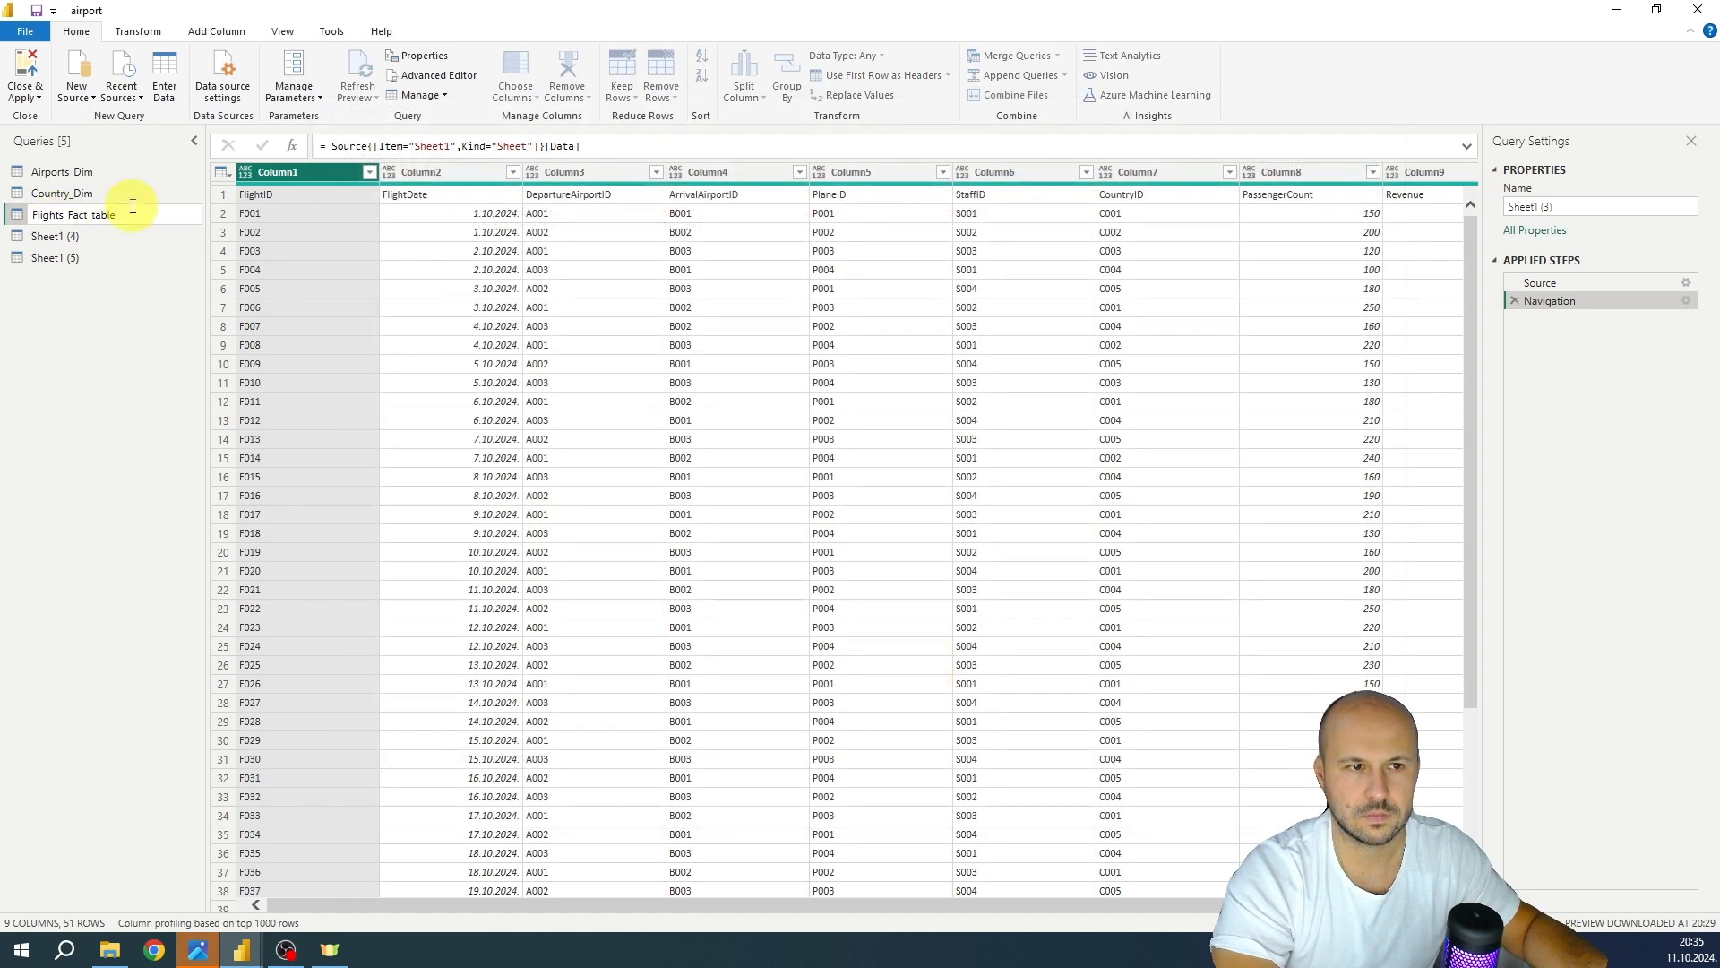
# Rename the Sheet1 (4) query as Plane_Dim, using the file name from its source path
pyautogui.click(56, 236)
pyautogui.click(439, 75)
pyautogui.doubleClick(865, 203)
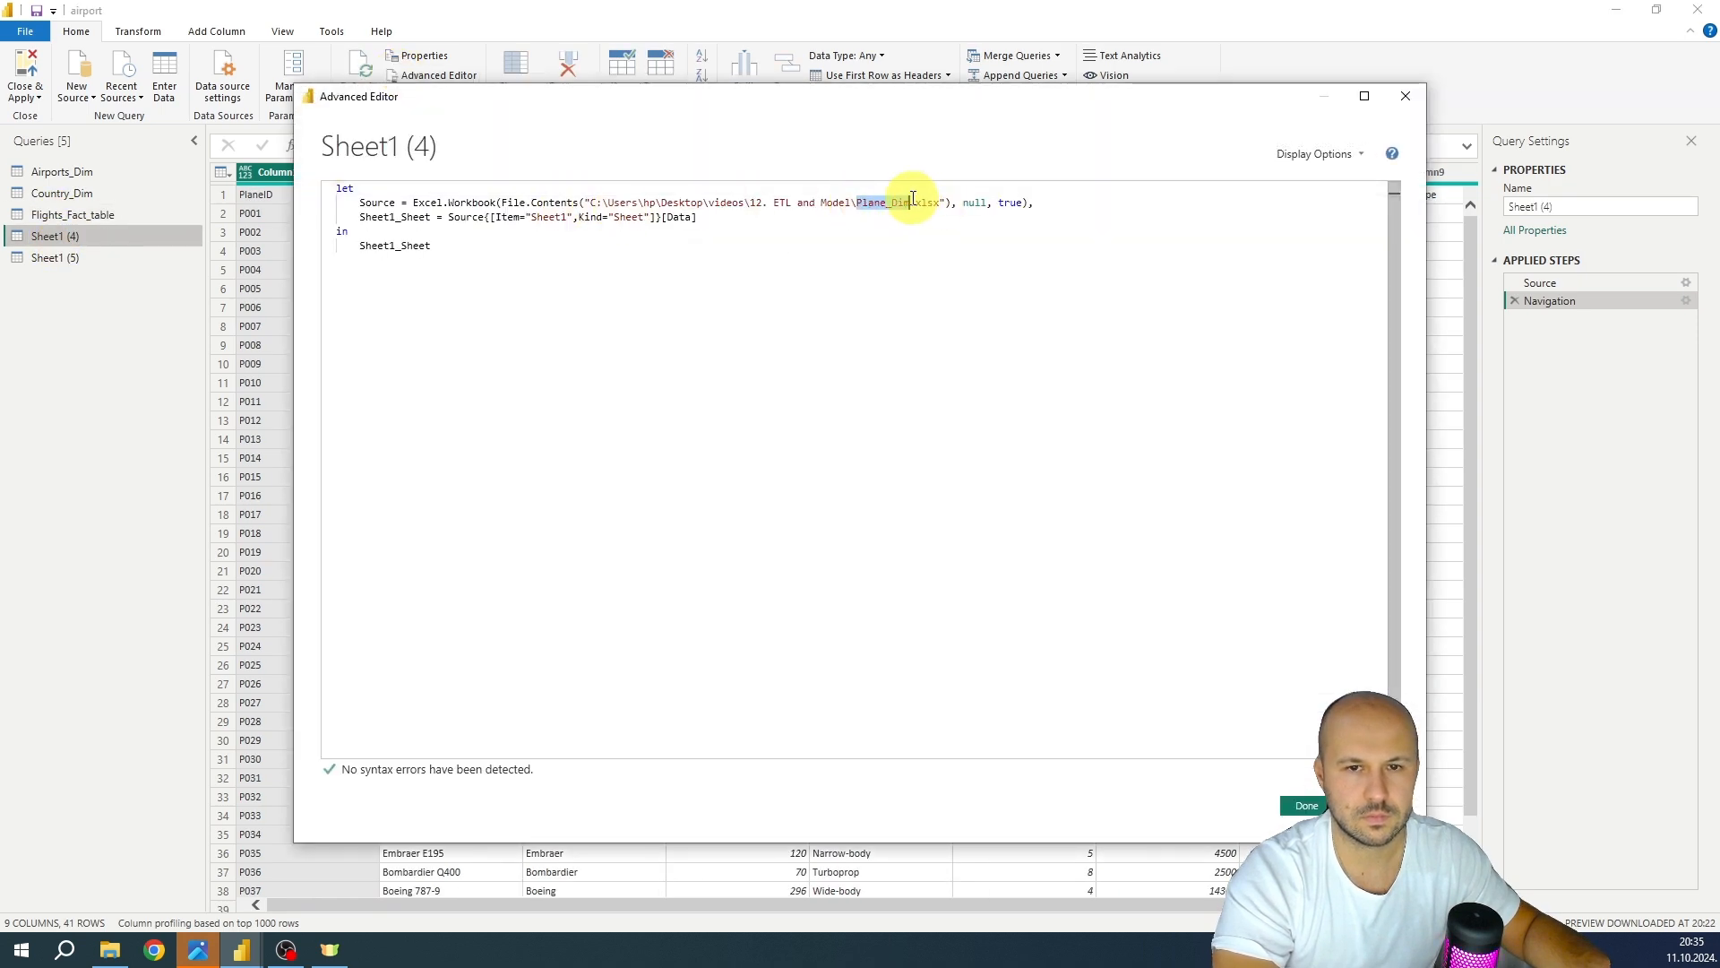
pyautogui.hotkey('ctrl', 'c')
pyautogui.press('Escape')
pyautogui.doubleClick(55, 236)
pyautogui.hotkey('ctrl', 'v')
# Rename the Sheet1 (5) query as Staff_Dim, using the file name from its source path
pyautogui.click(88, 256)
pyautogui.click(439, 74)
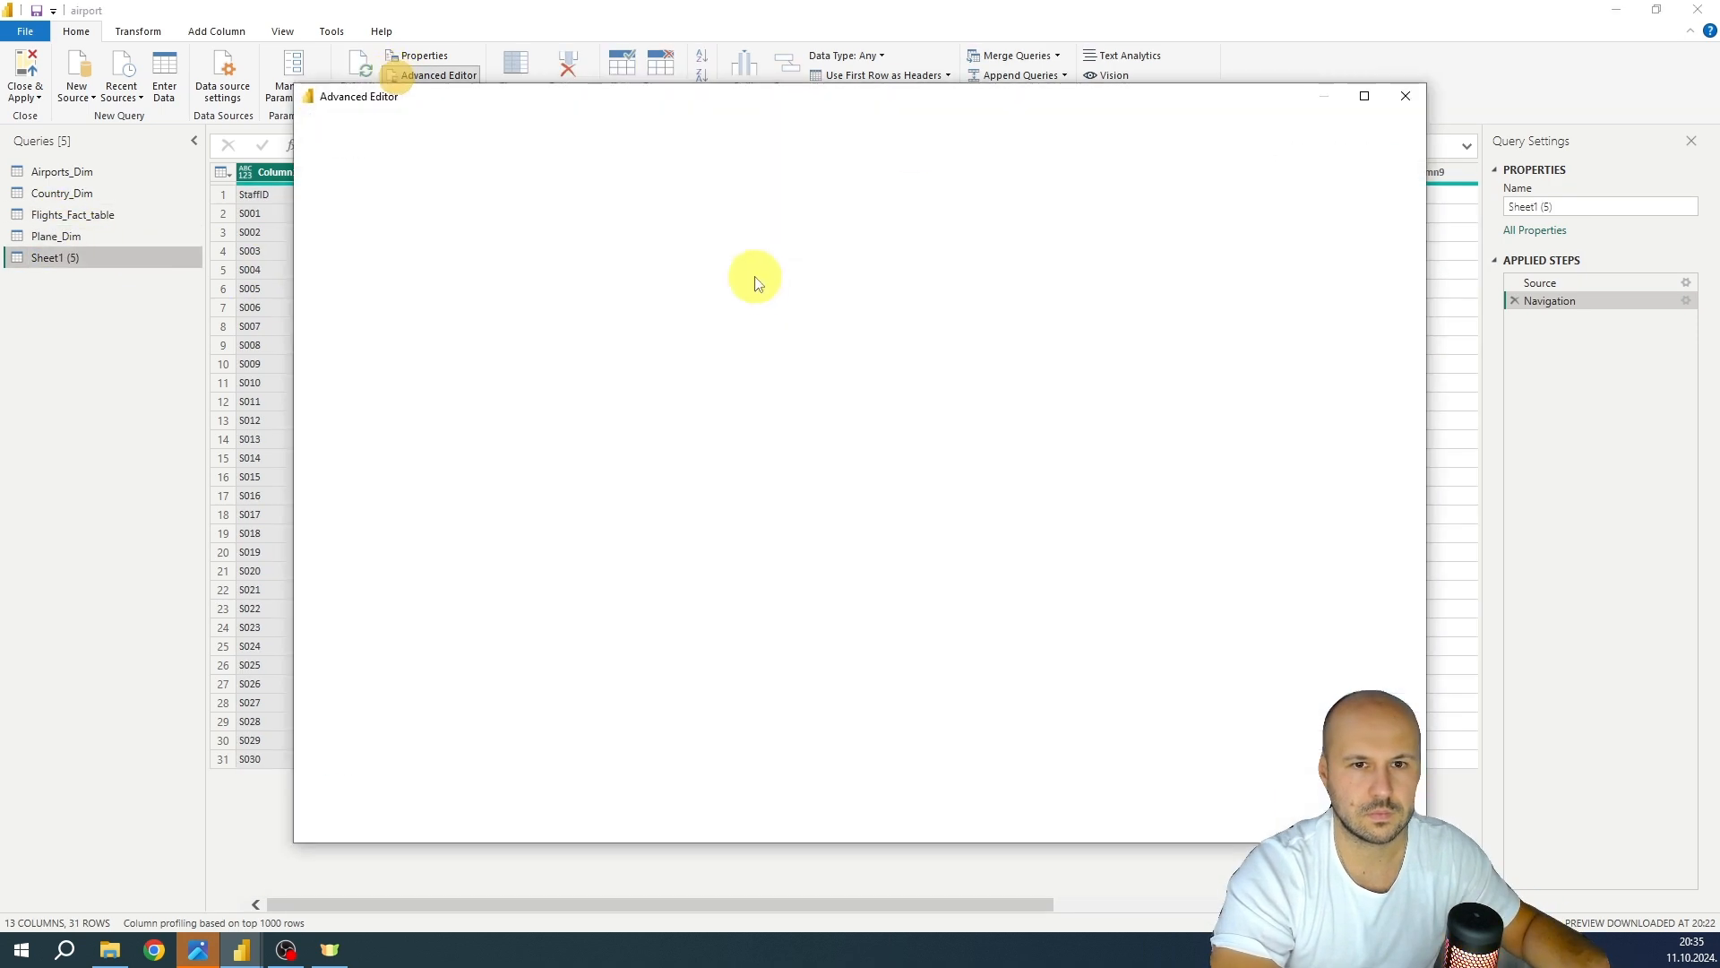
pyautogui.doubleClick(882, 202)
pyautogui.hotkey('ctrl', 'c')
pyautogui.press('Escape')
pyautogui.doubleClick(55, 257)
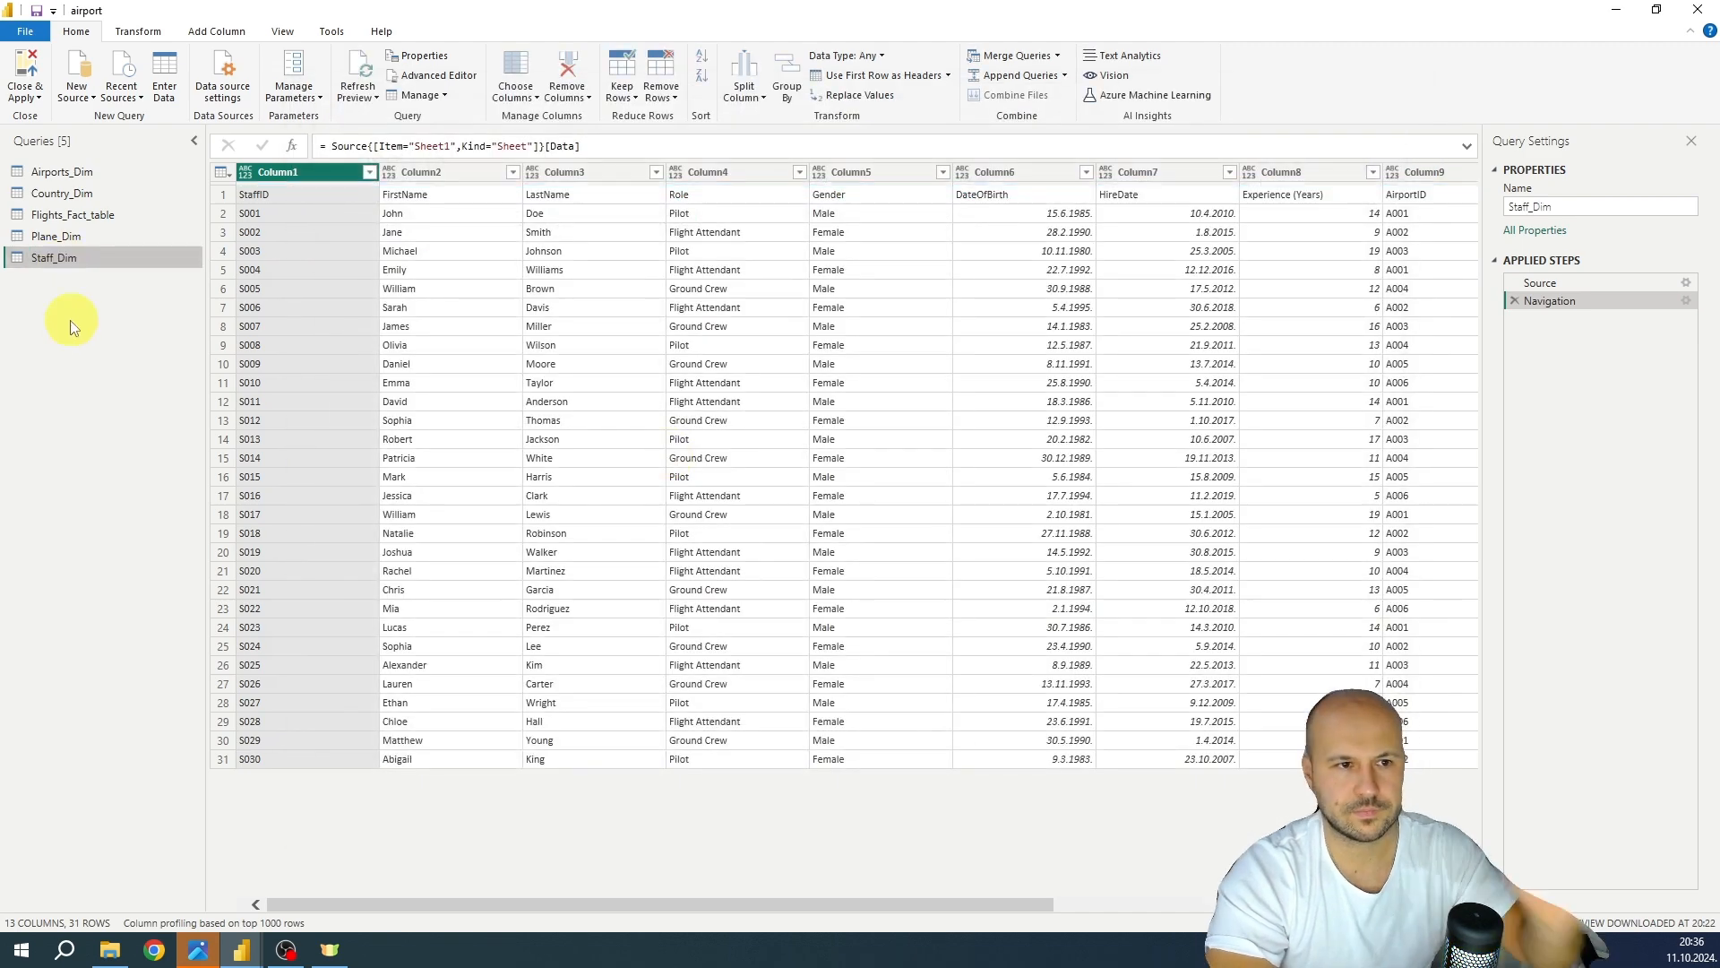
pyautogui.hotkey('ctrl', 'v')
pyautogui.press('Return')
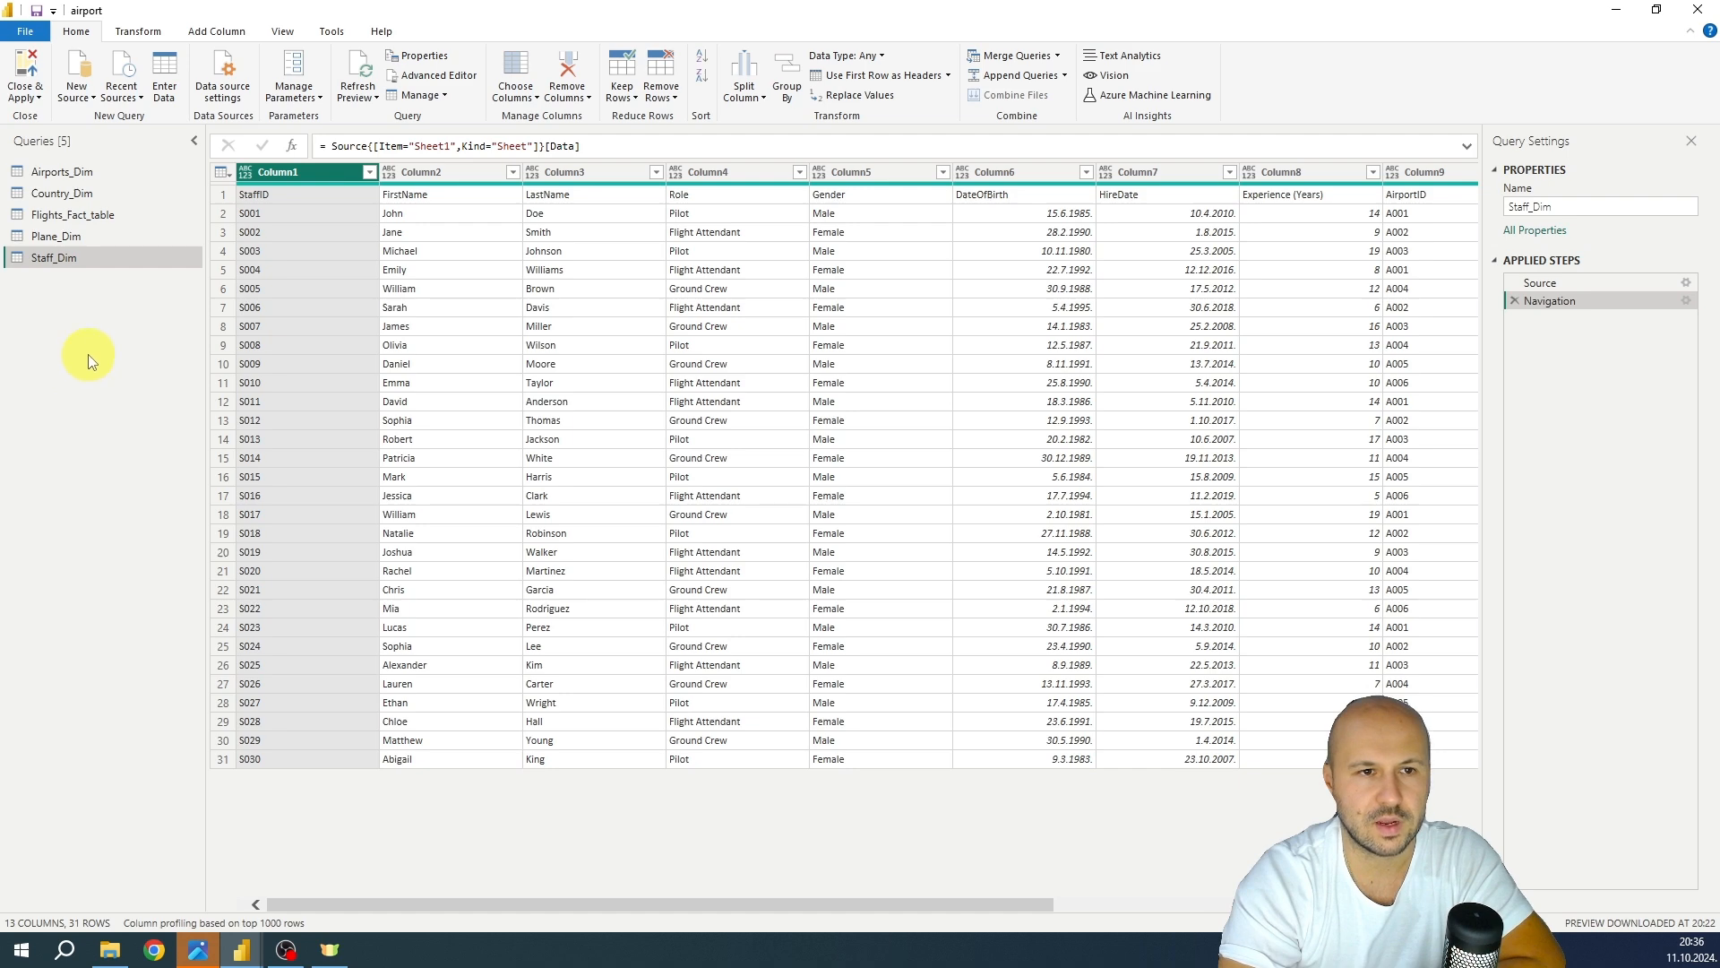
# Use the first row as headers in the Airports_Dim and Flights_Fact_table queries
pyautogui.click(32, 173)
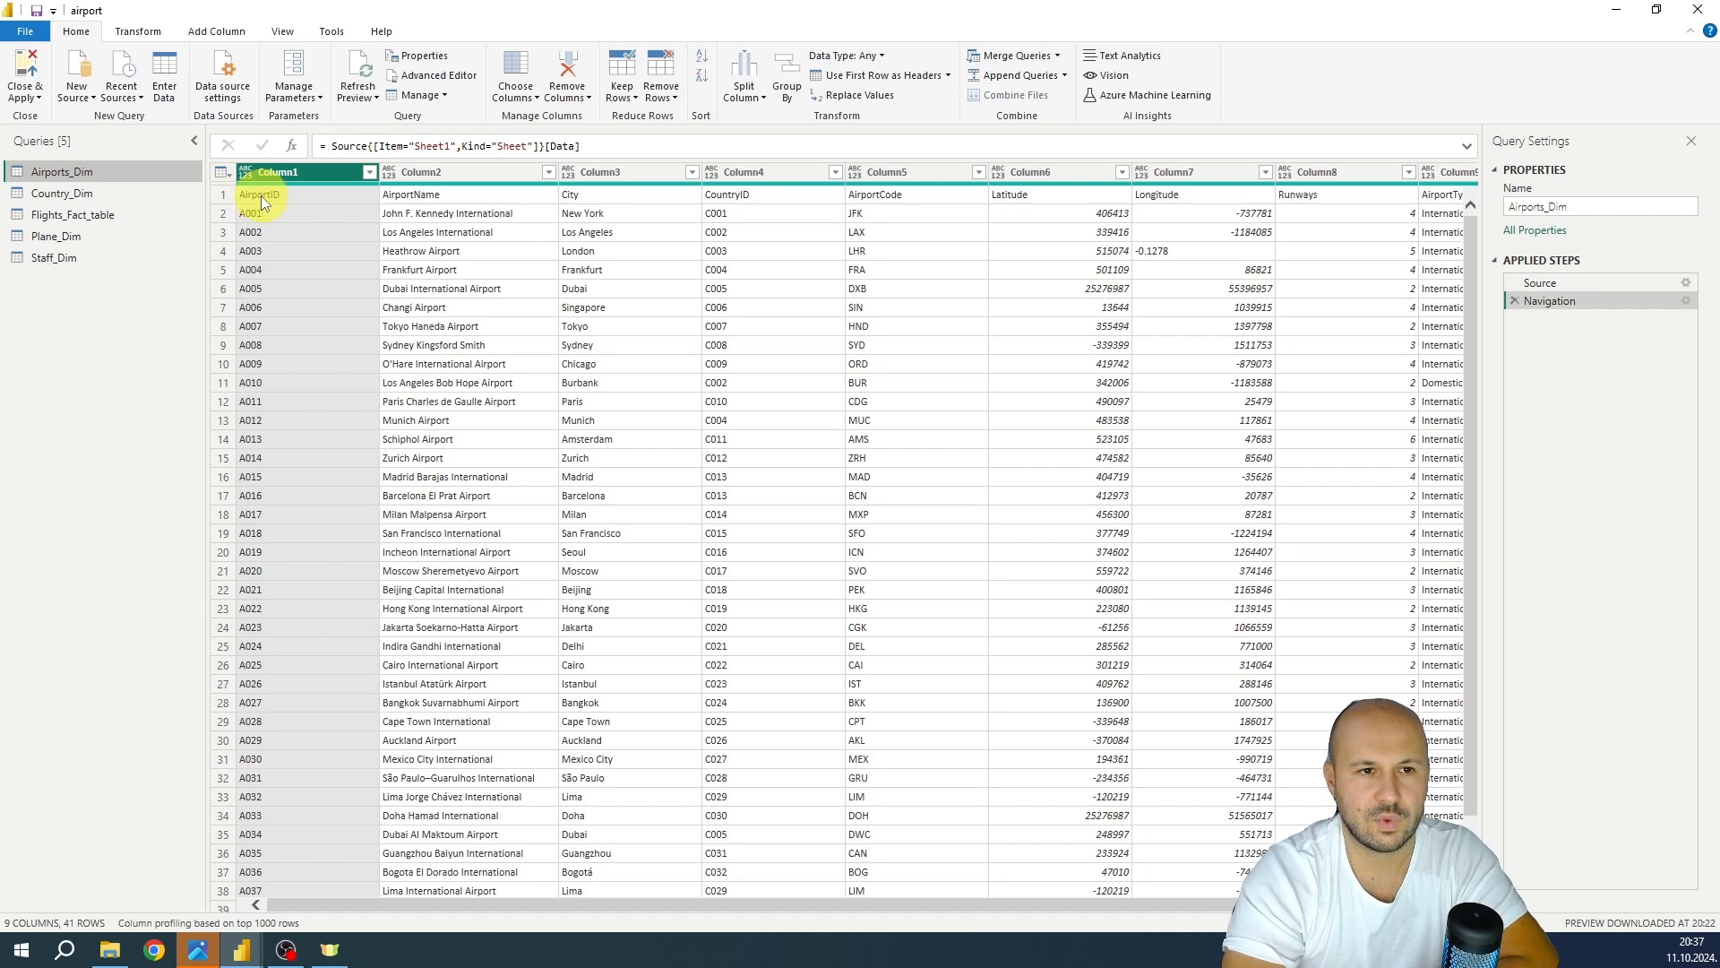
pyautogui.click(221, 172)
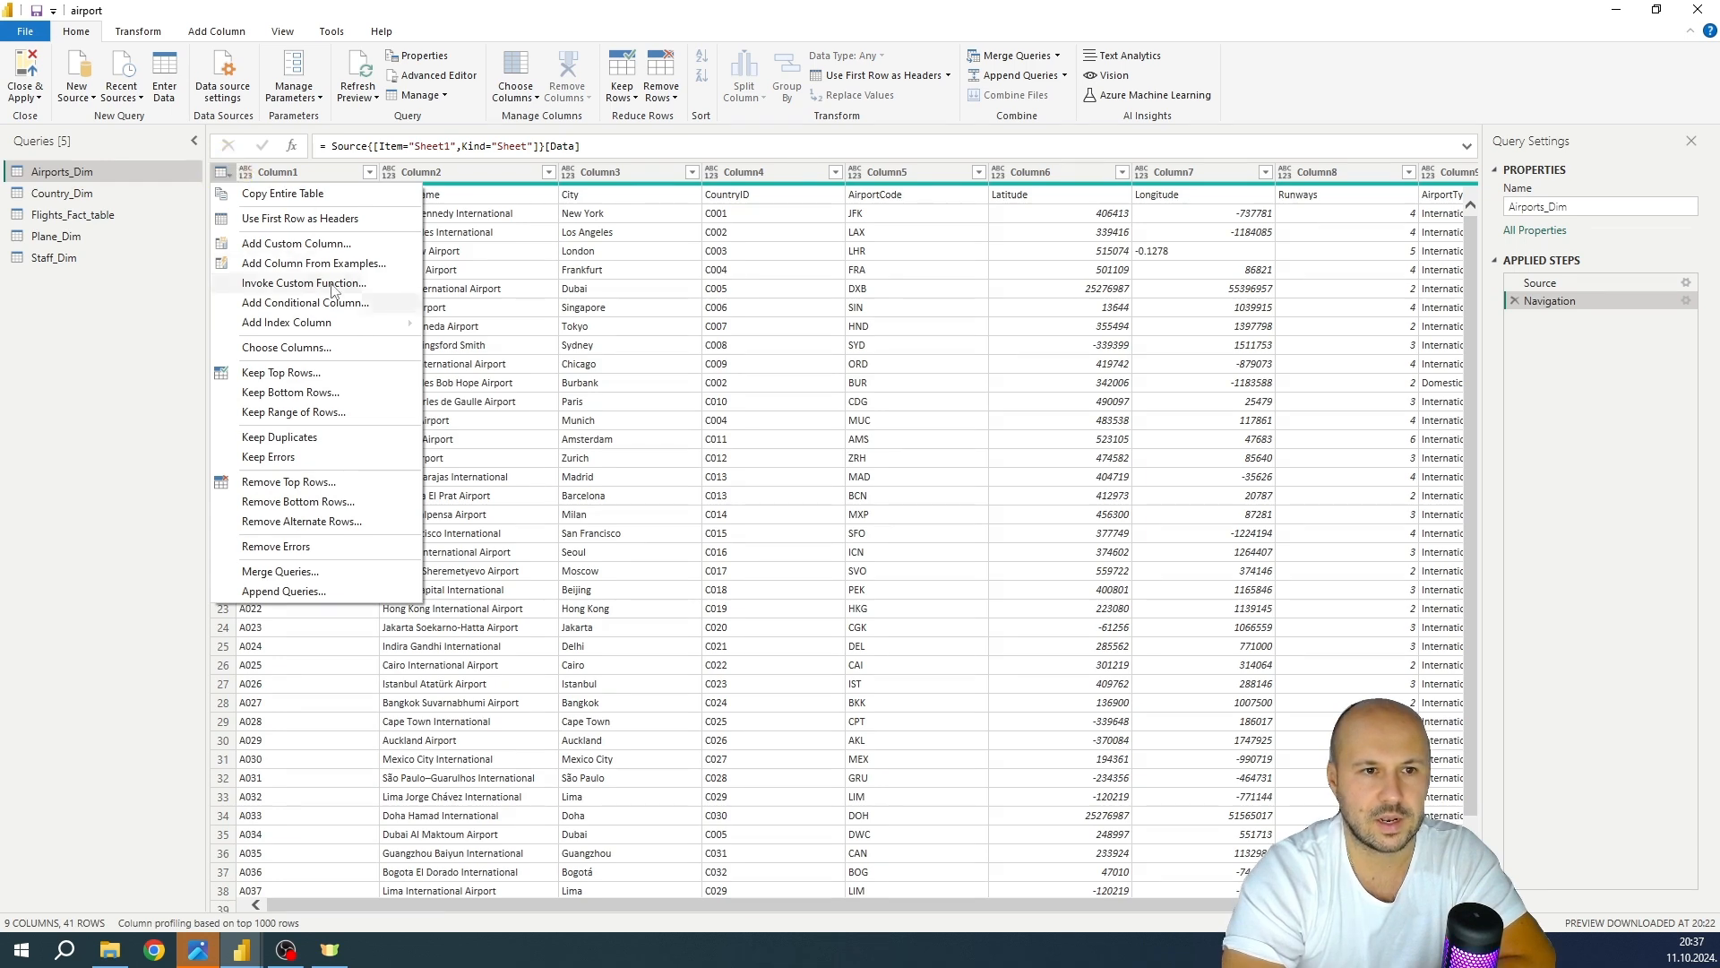
pyautogui.click(300, 218)
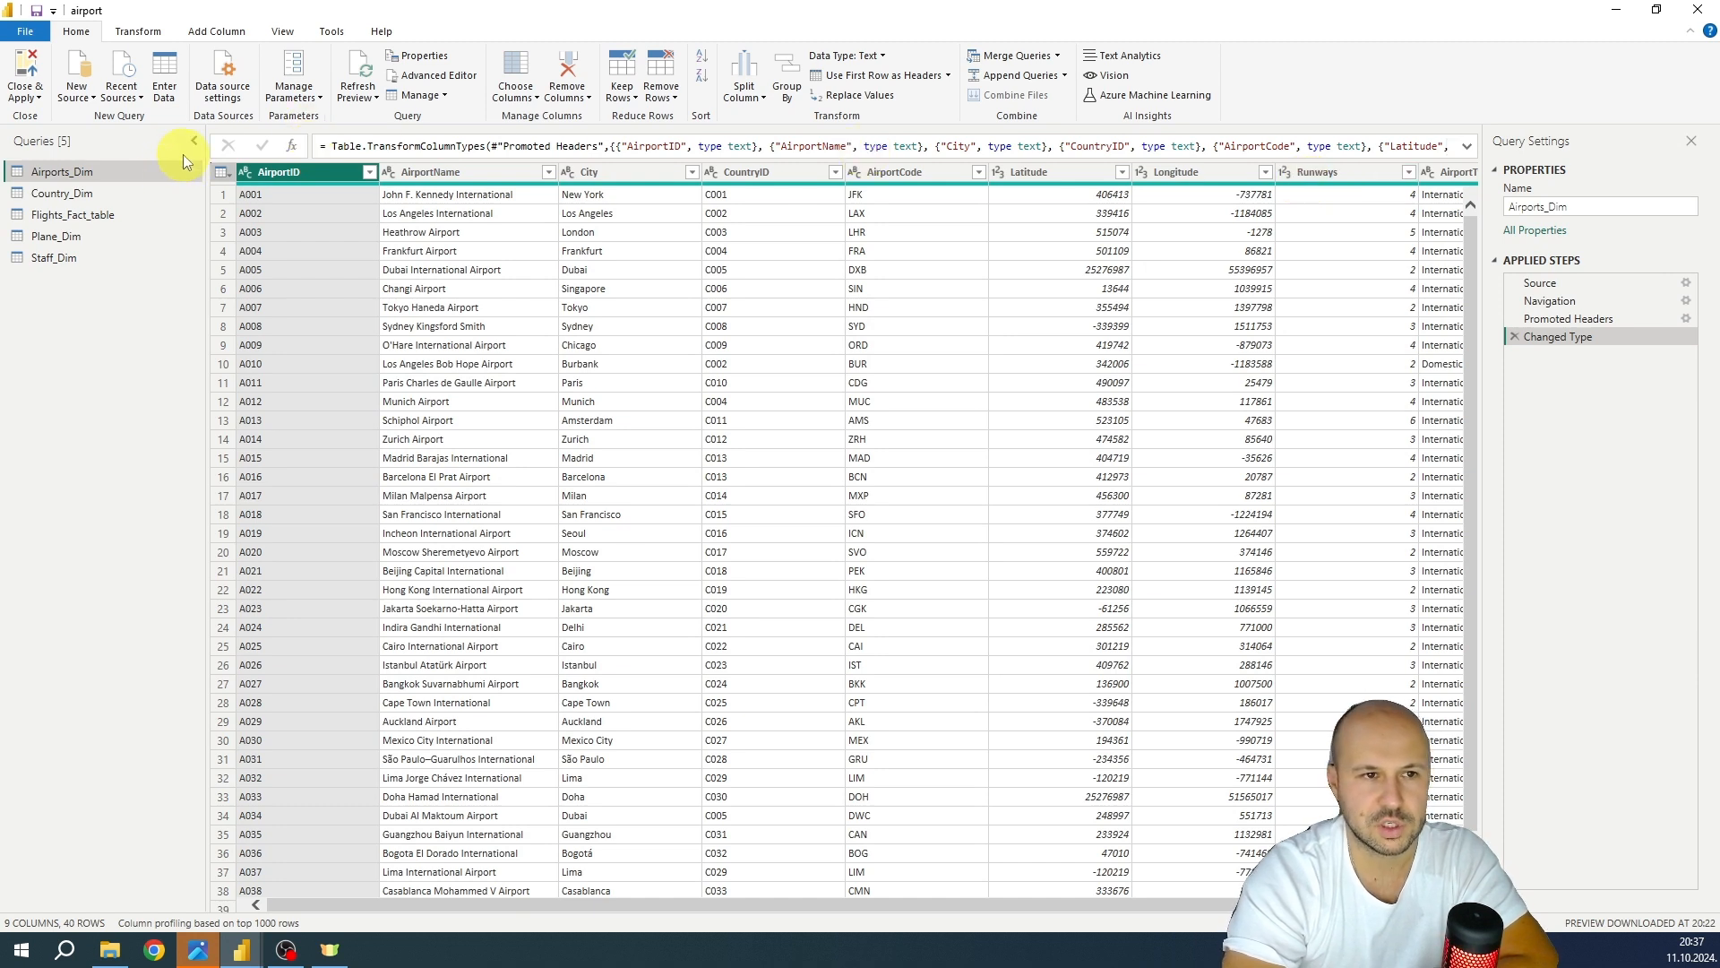
pyautogui.click(75, 194)
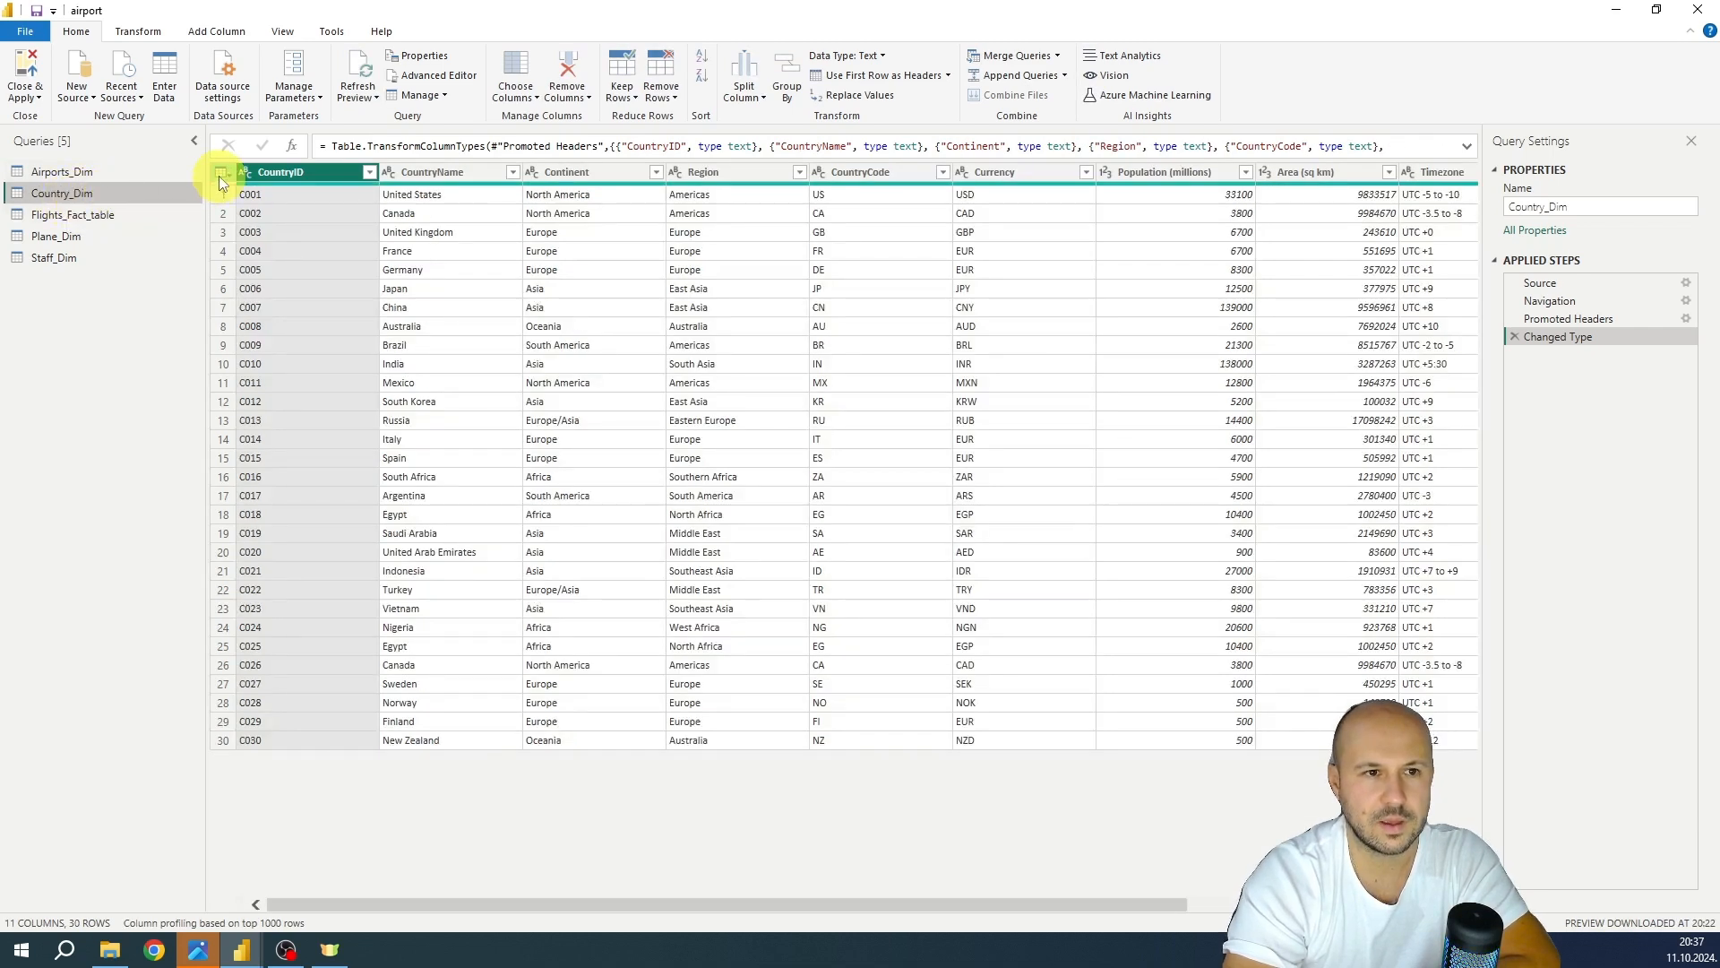
pyautogui.click(126, 211)
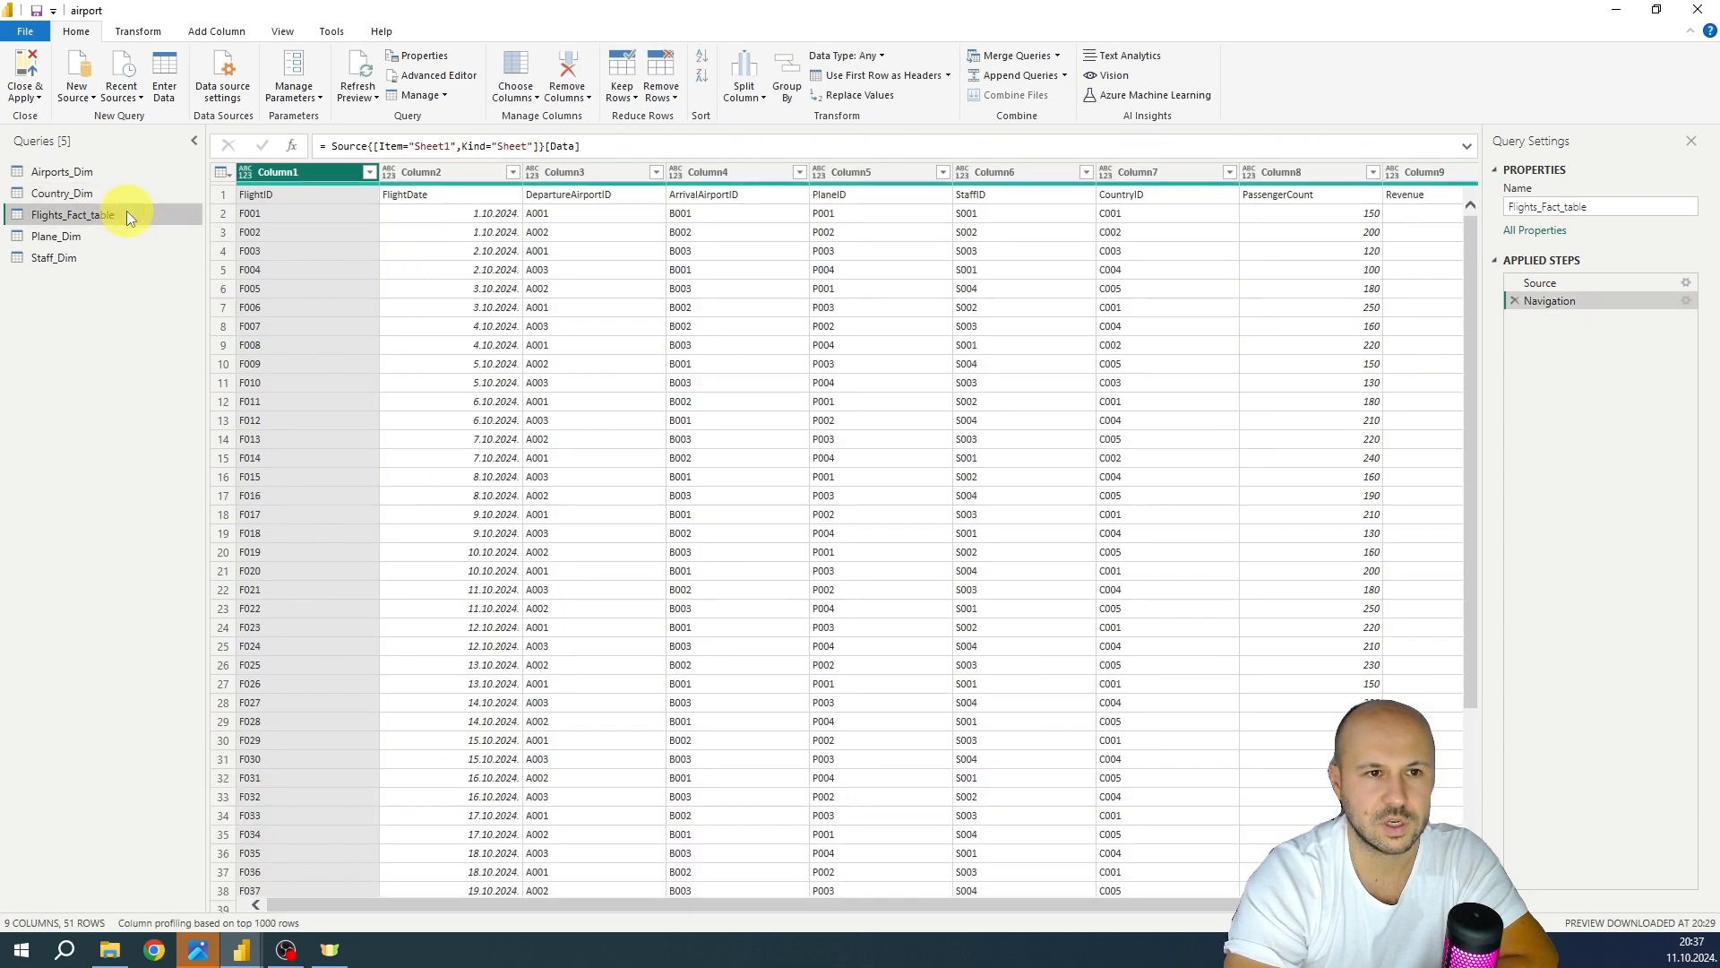
pyautogui.click(222, 173)
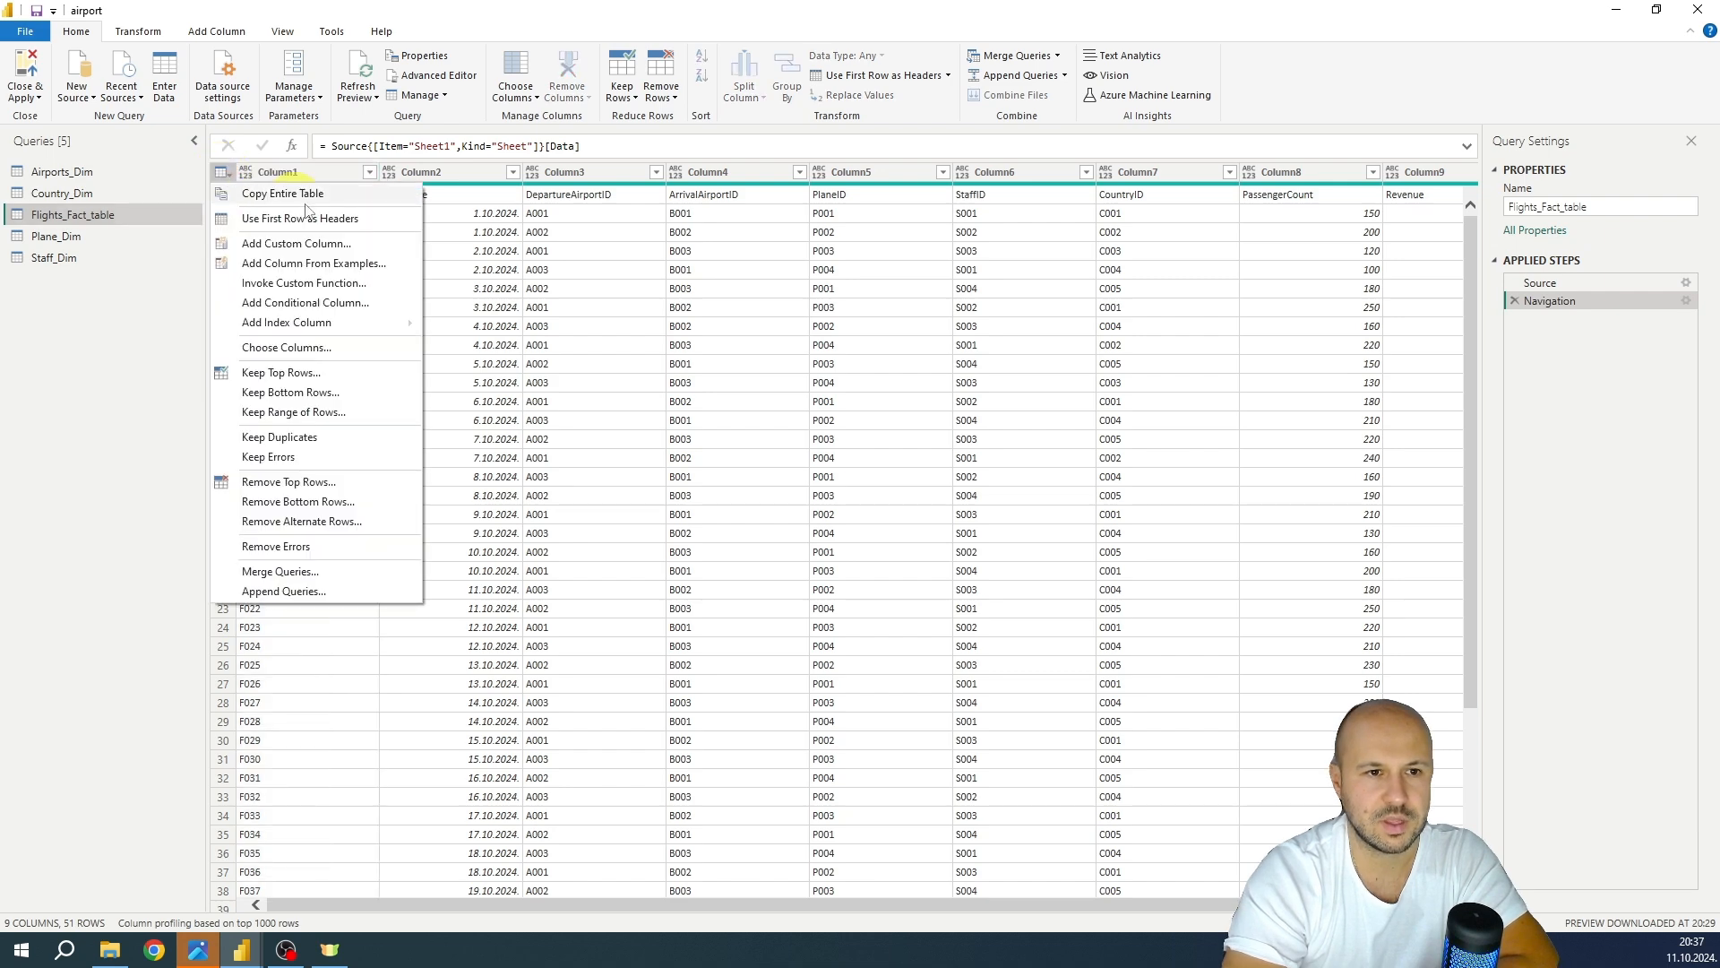
pyautogui.click(288, 219)
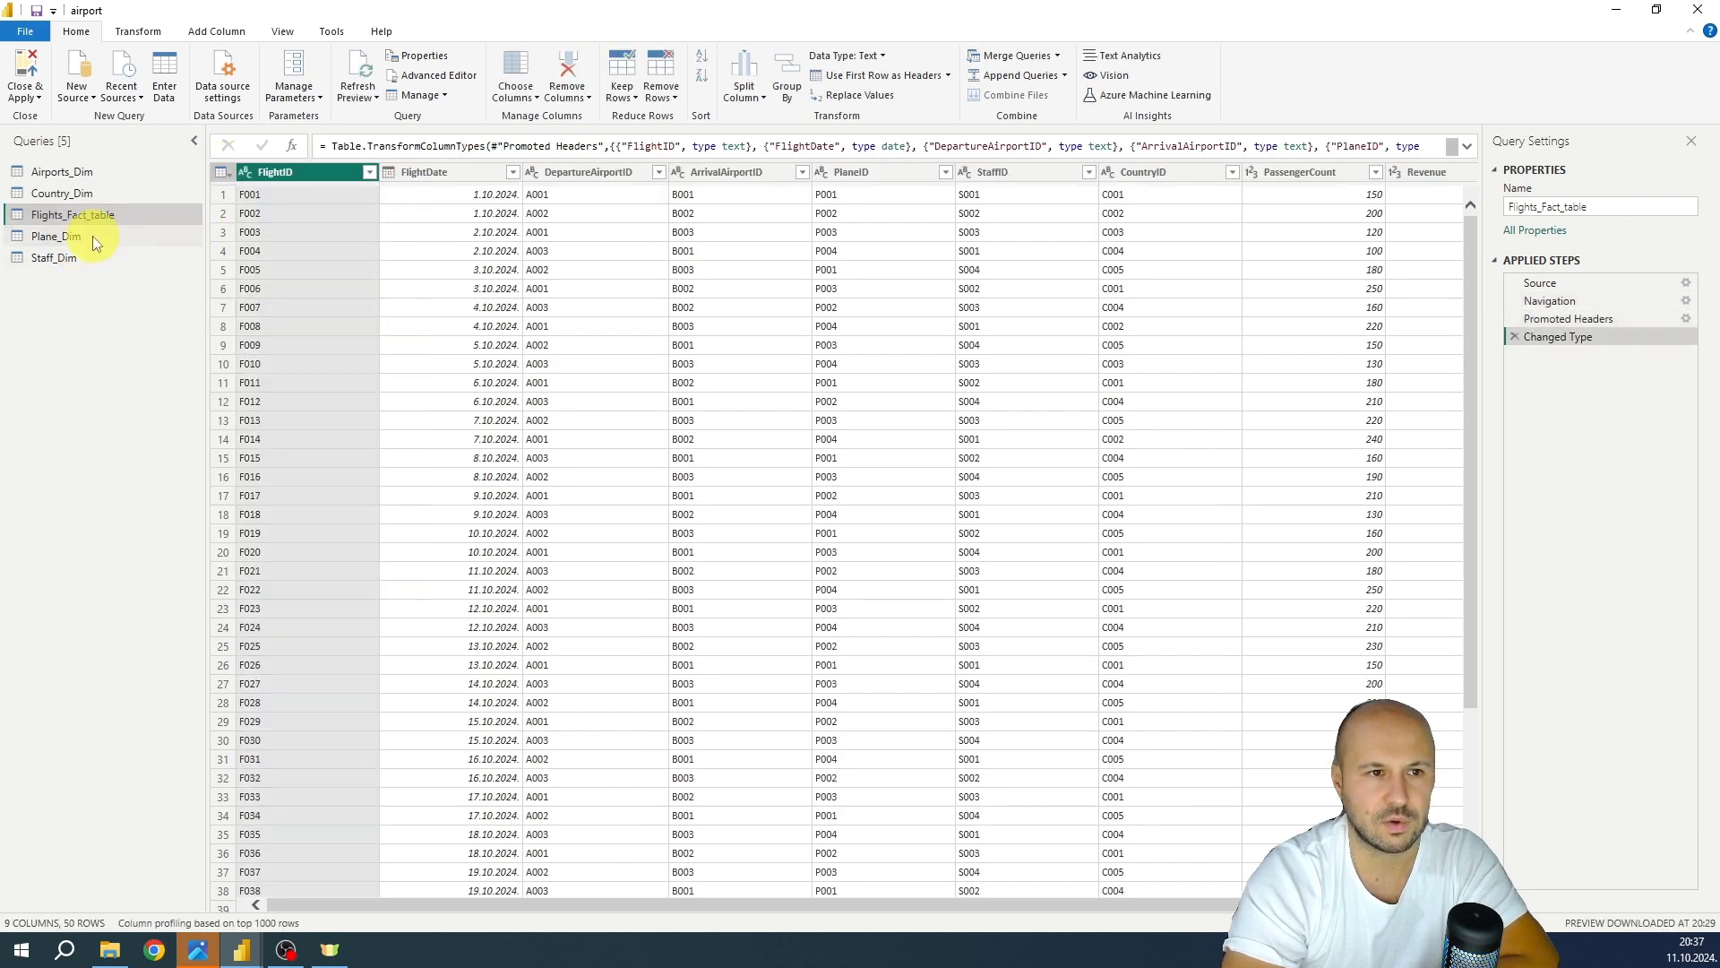
# Use the first row as headers in the Plane_Dim and Staff_Dim queries
pyautogui.click(68, 237)
pyautogui.click(222, 173)
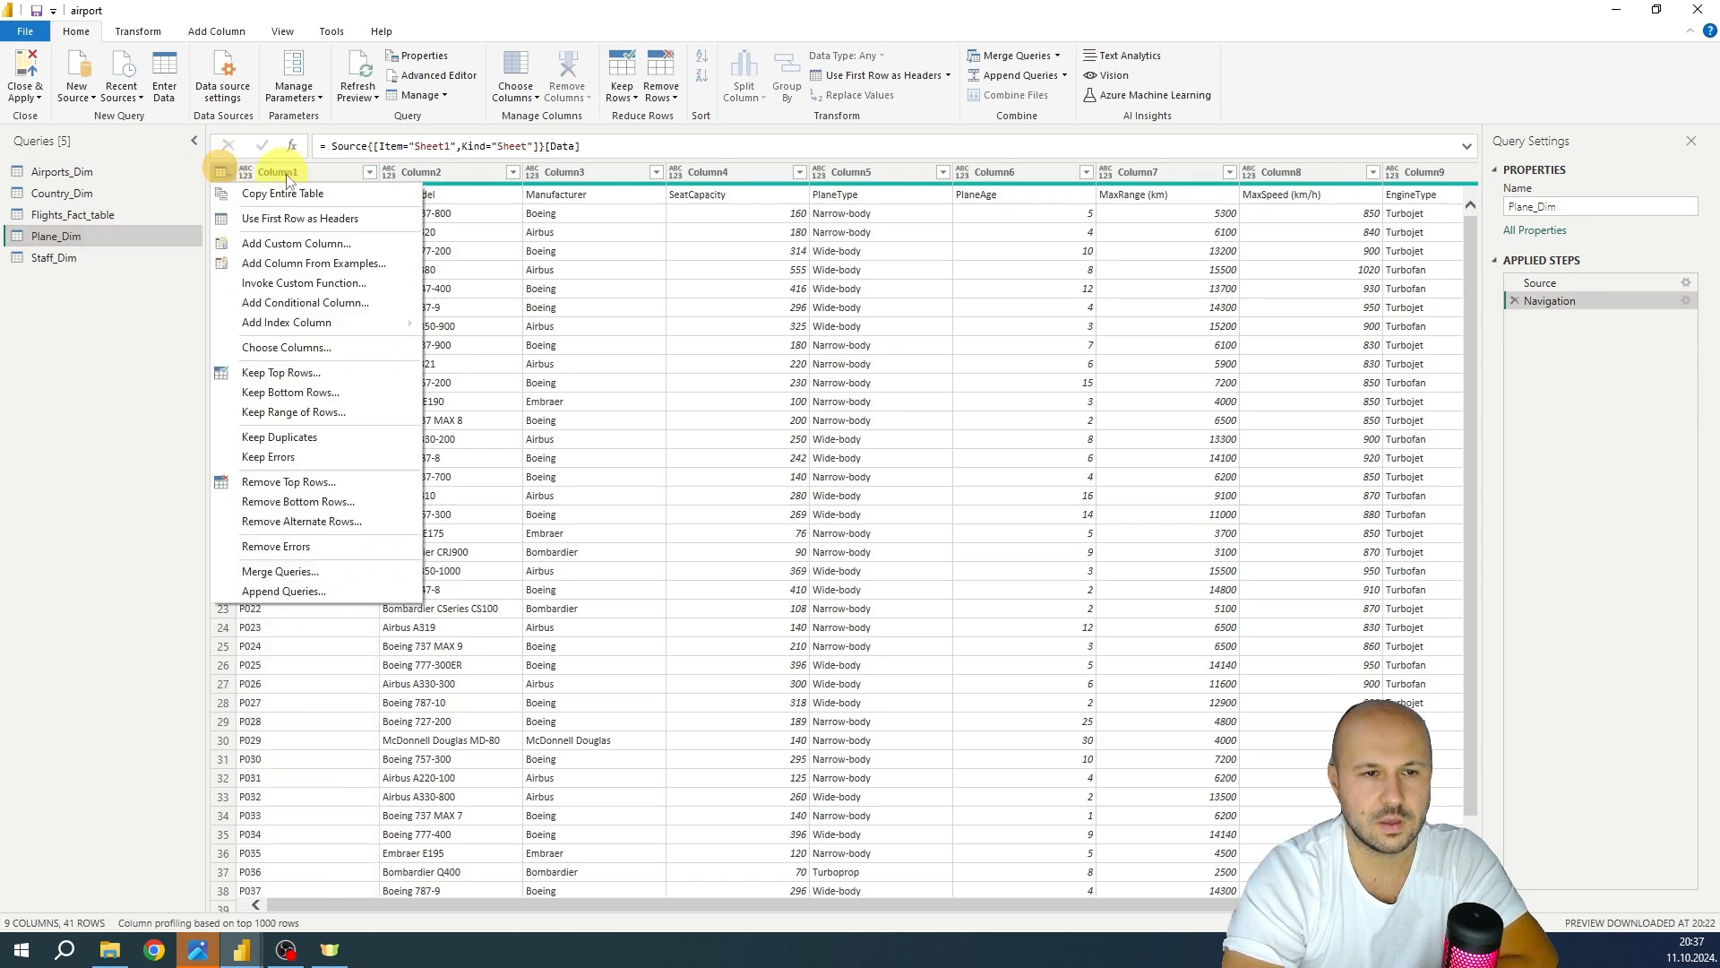
pyautogui.click(323, 219)
pyautogui.click(55, 258)
pyautogui.click(222, 173)
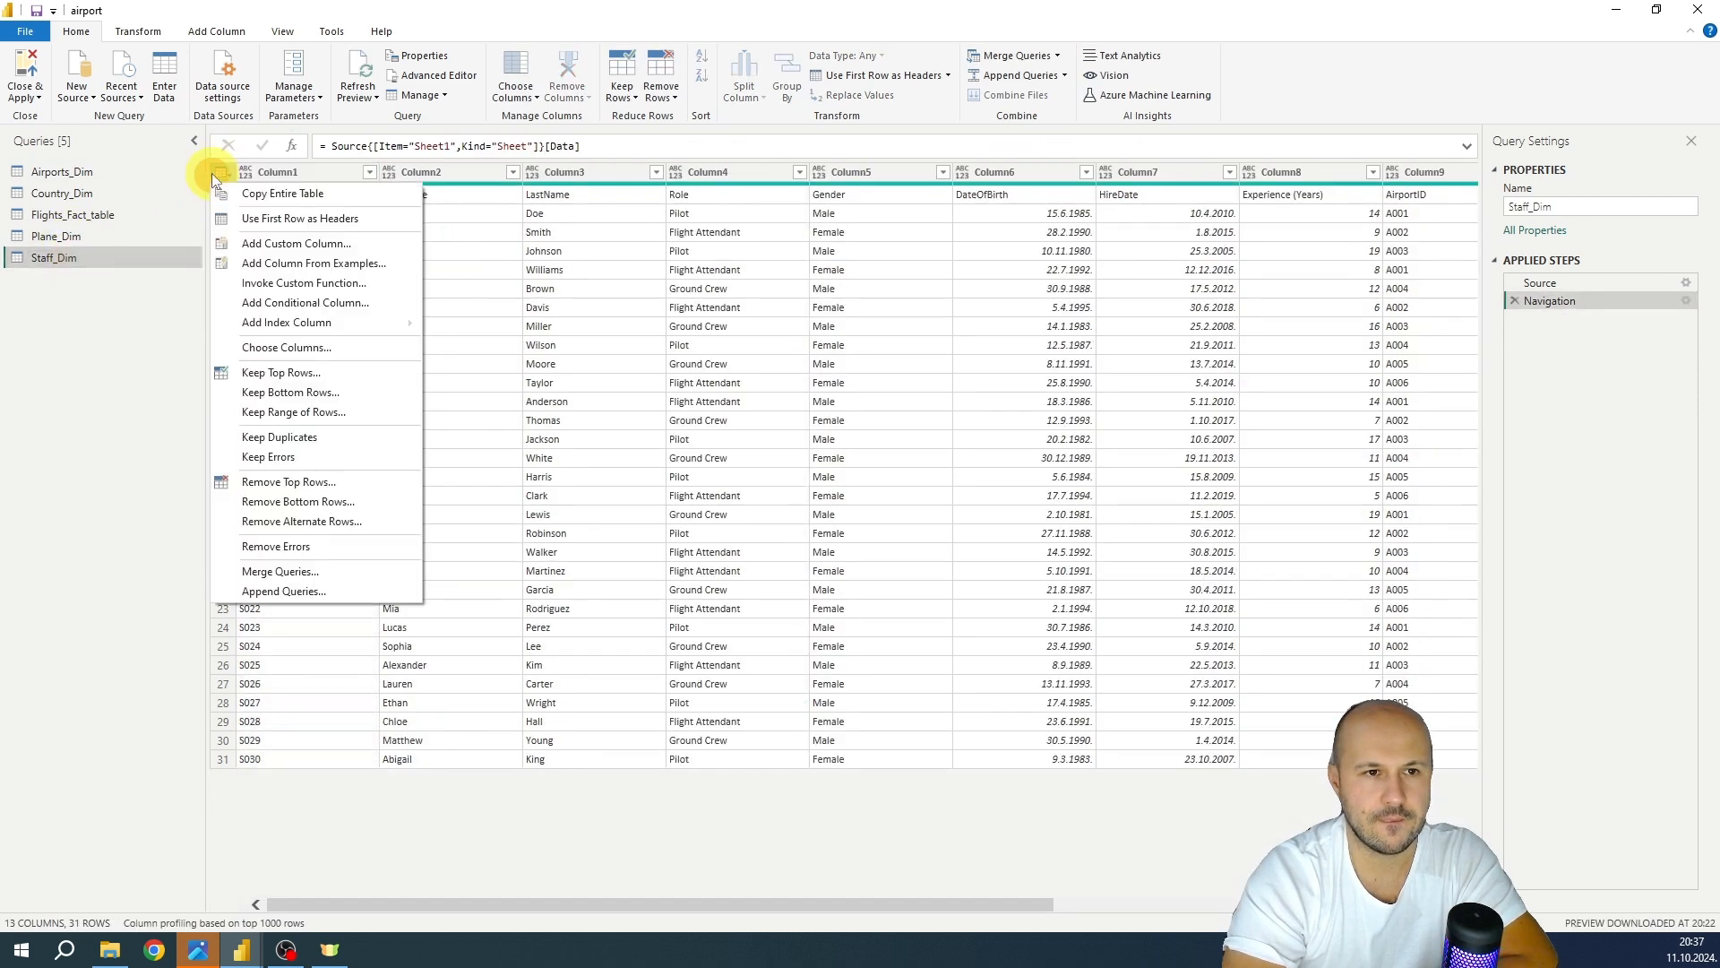
pyautogui.click(287, 221)
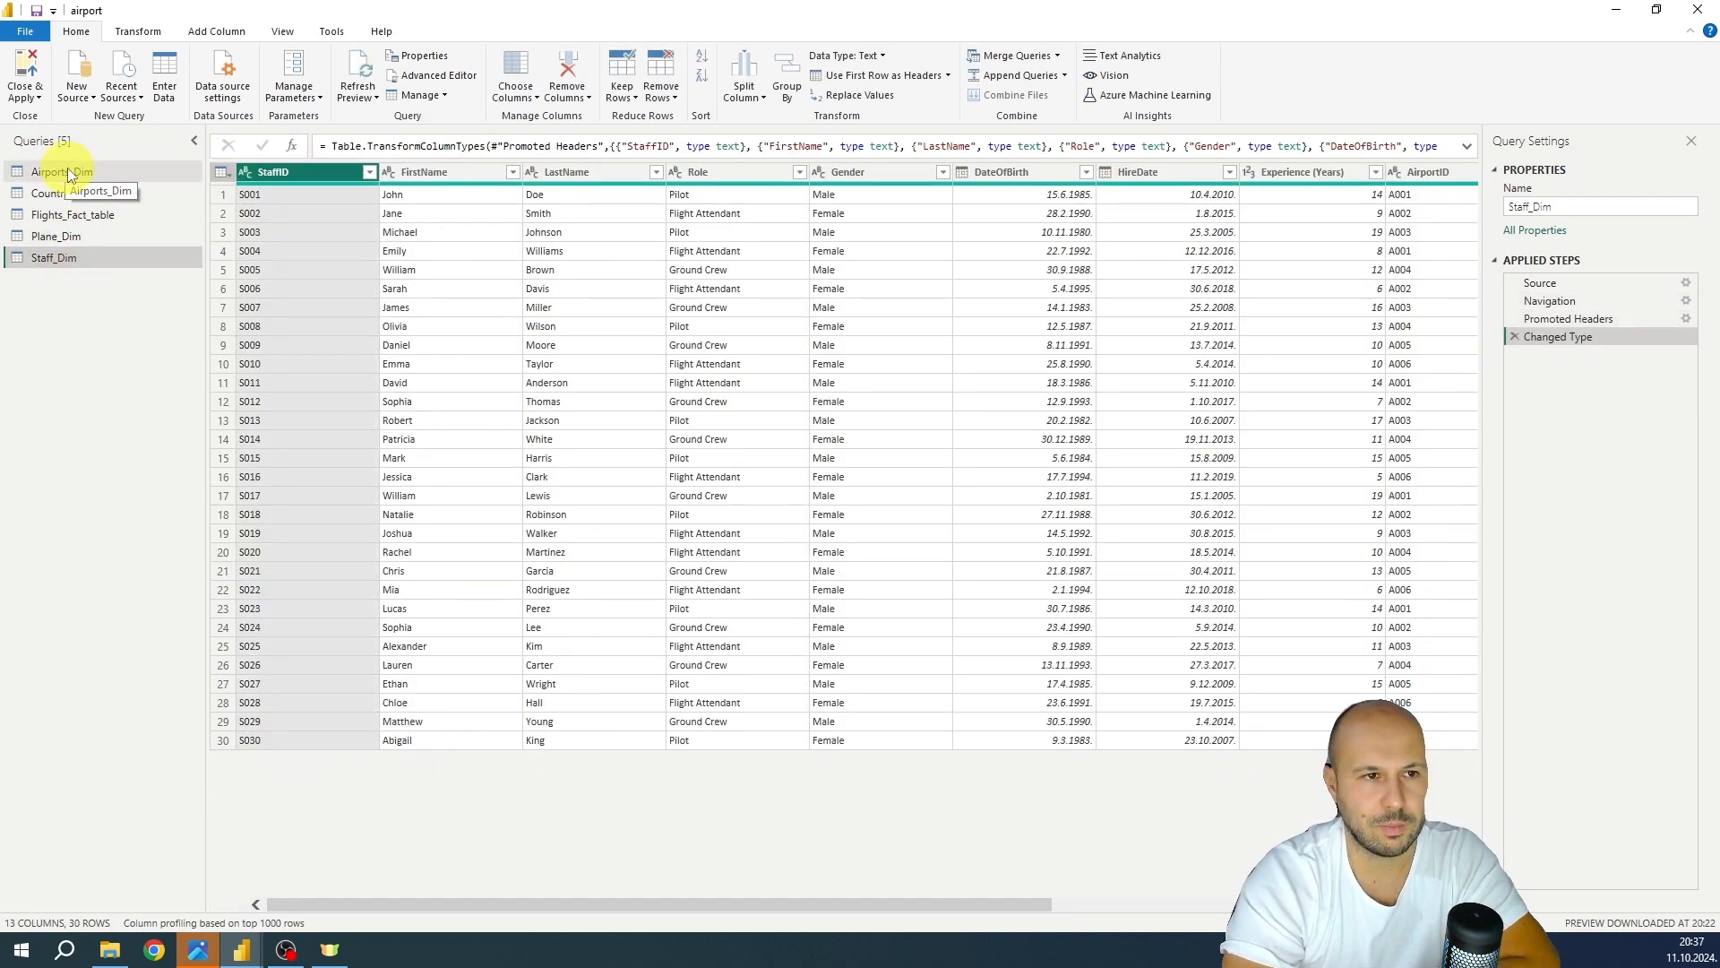
# Review the column data types in Airports_Dim, including the type options of AirportID and the profile of AirportName
pyautogui.click(66, 168)
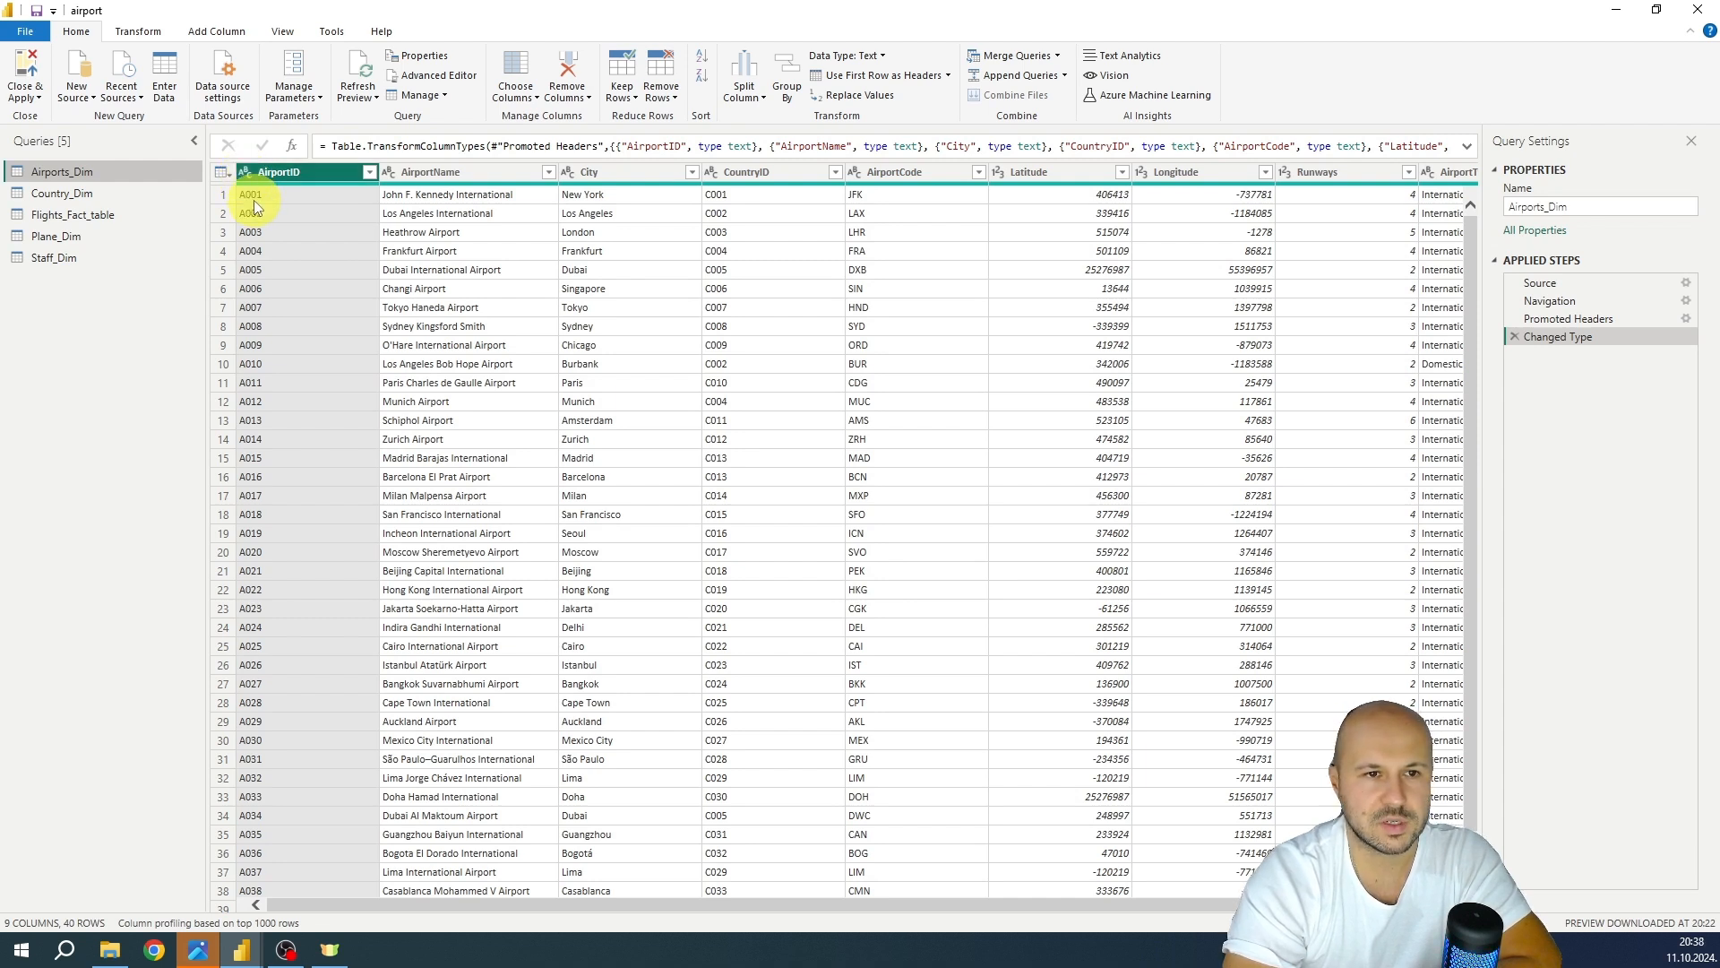
pyautogui.click(247, 173)
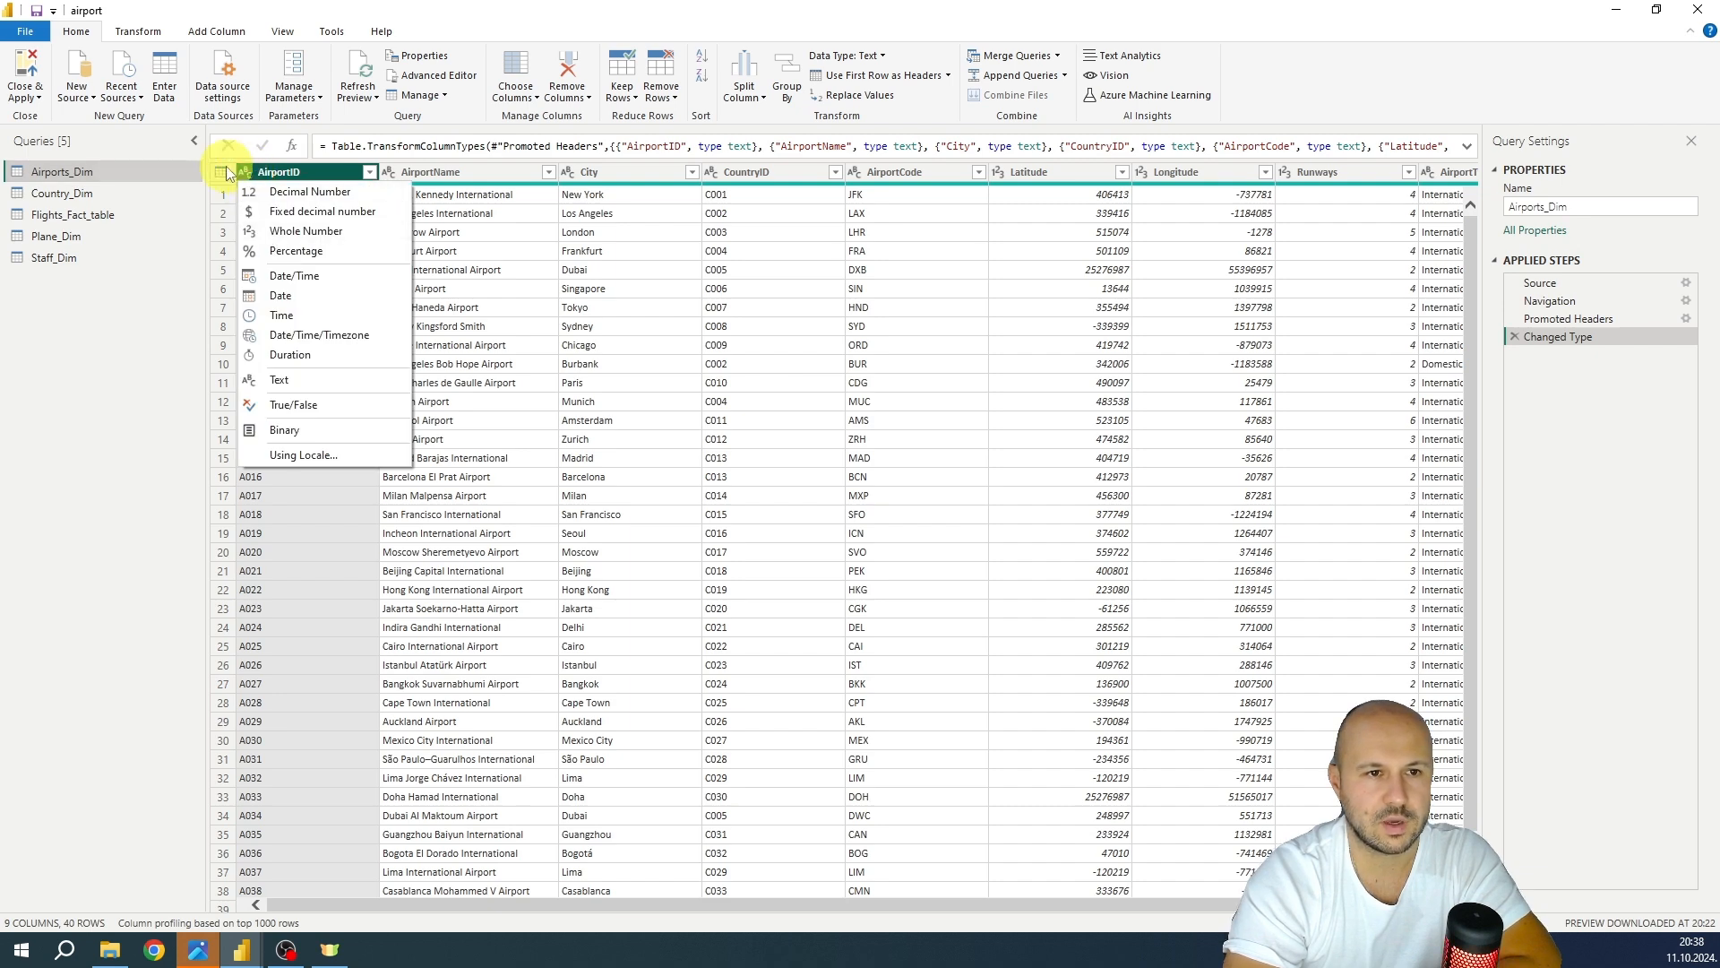
pyautogui.click(220, 172)
pyautogui.click(408, 172)
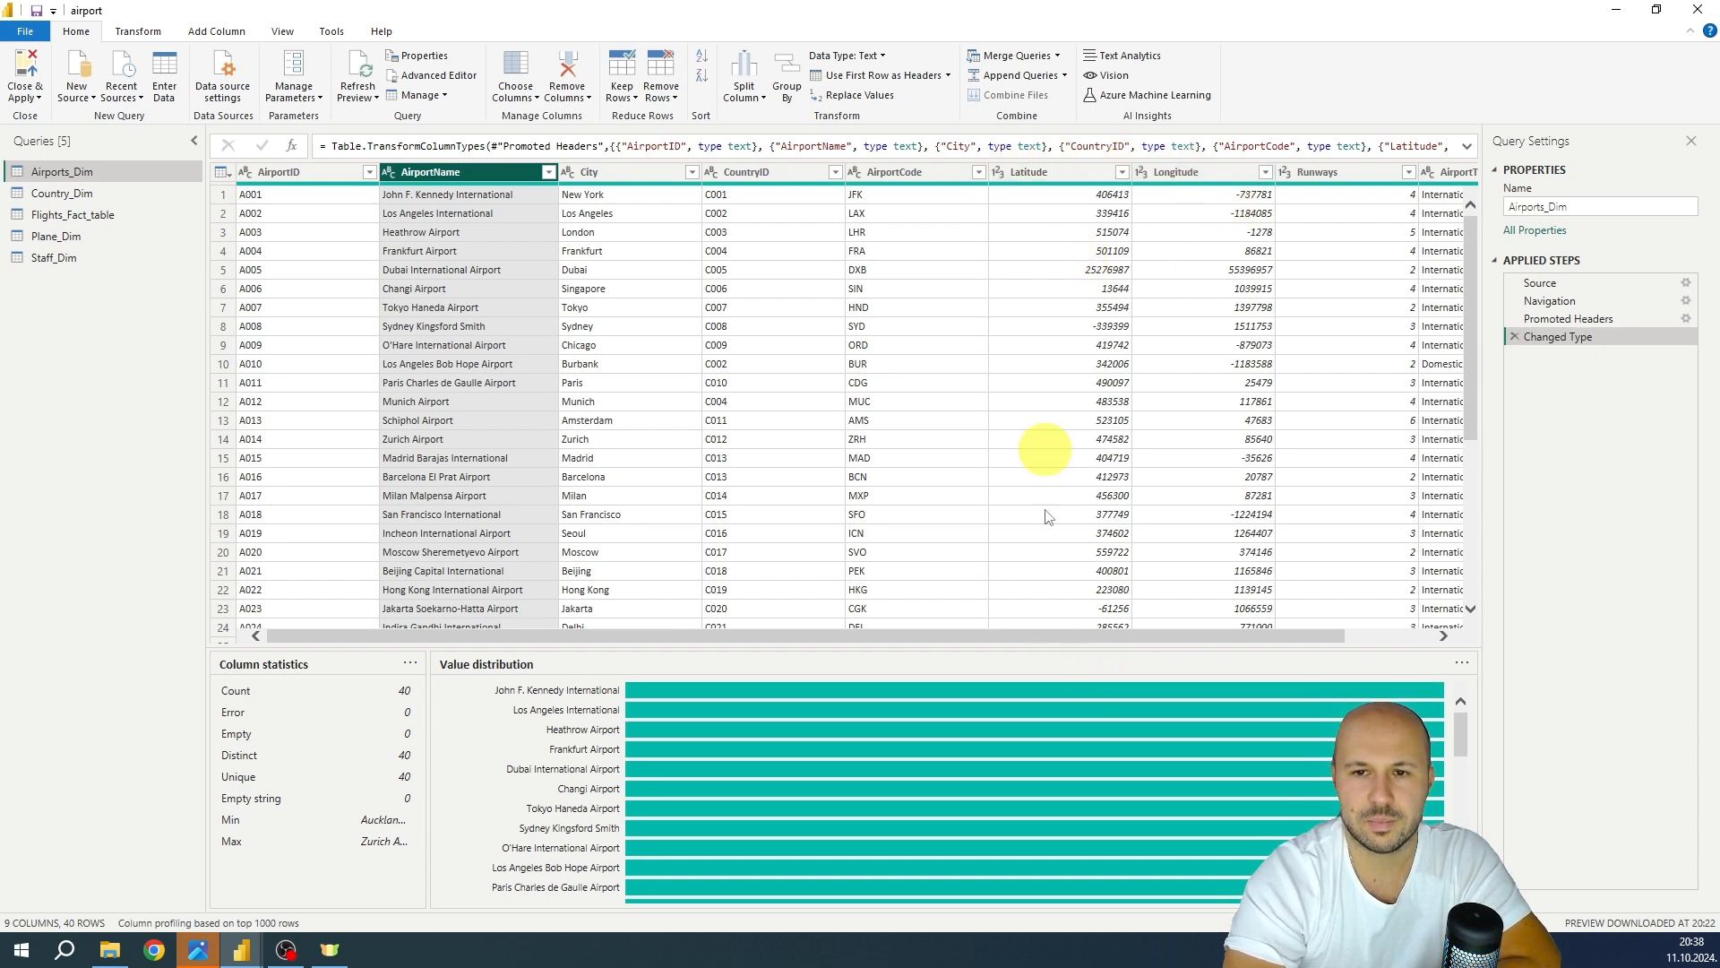
pyautogui.moveTo(1061, 636); pyautogui.dragTo(1200, 633)
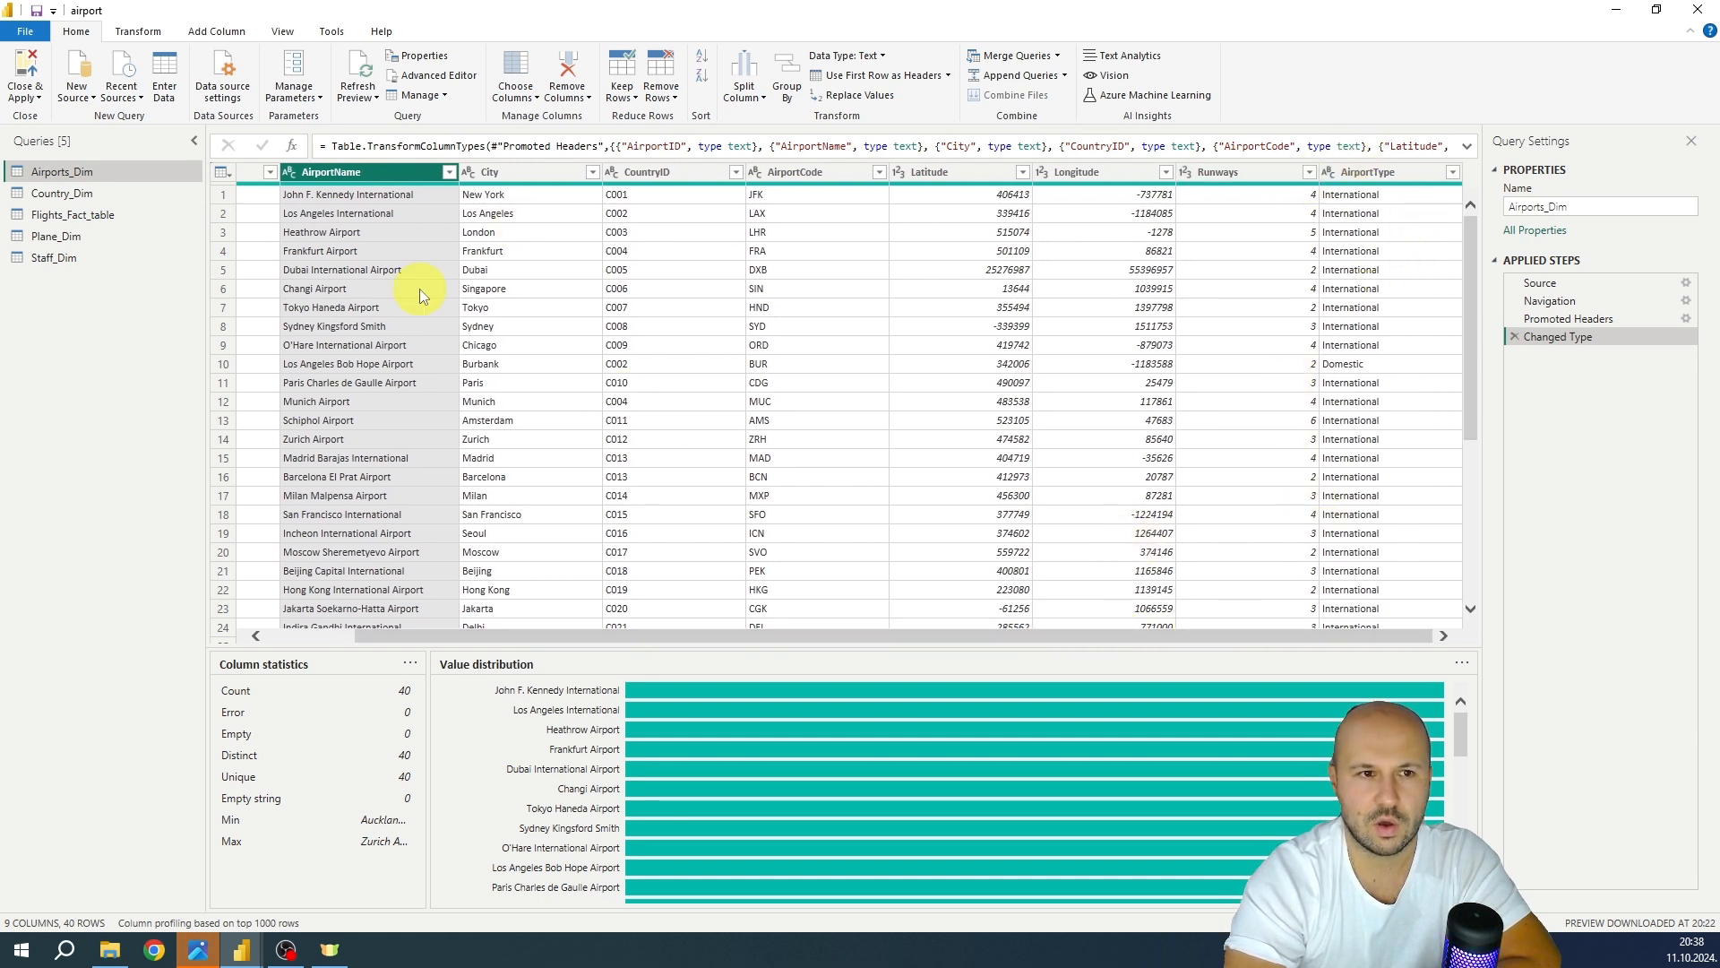
# Review the column data types in Country_Dim, including the type of Population (millions) and the remaining columns up to GDP
pyautogui.click(111, 195)
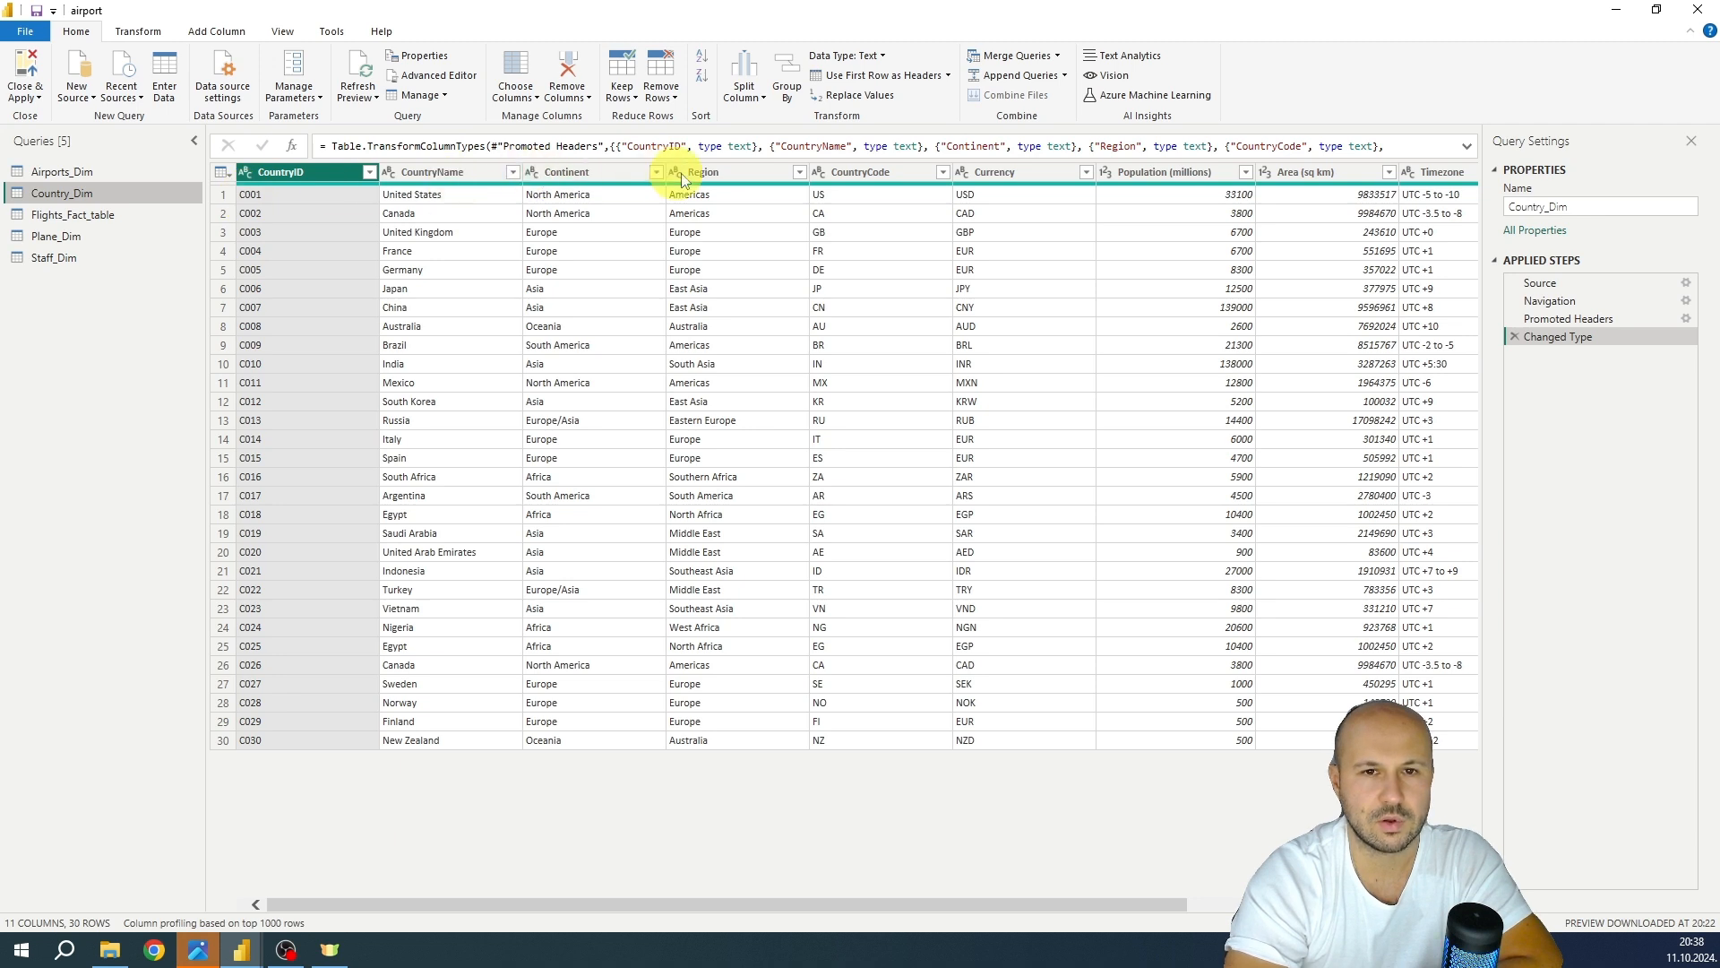
pyautogui.click(1107, 172)
pyautogui.click(1106, 171)
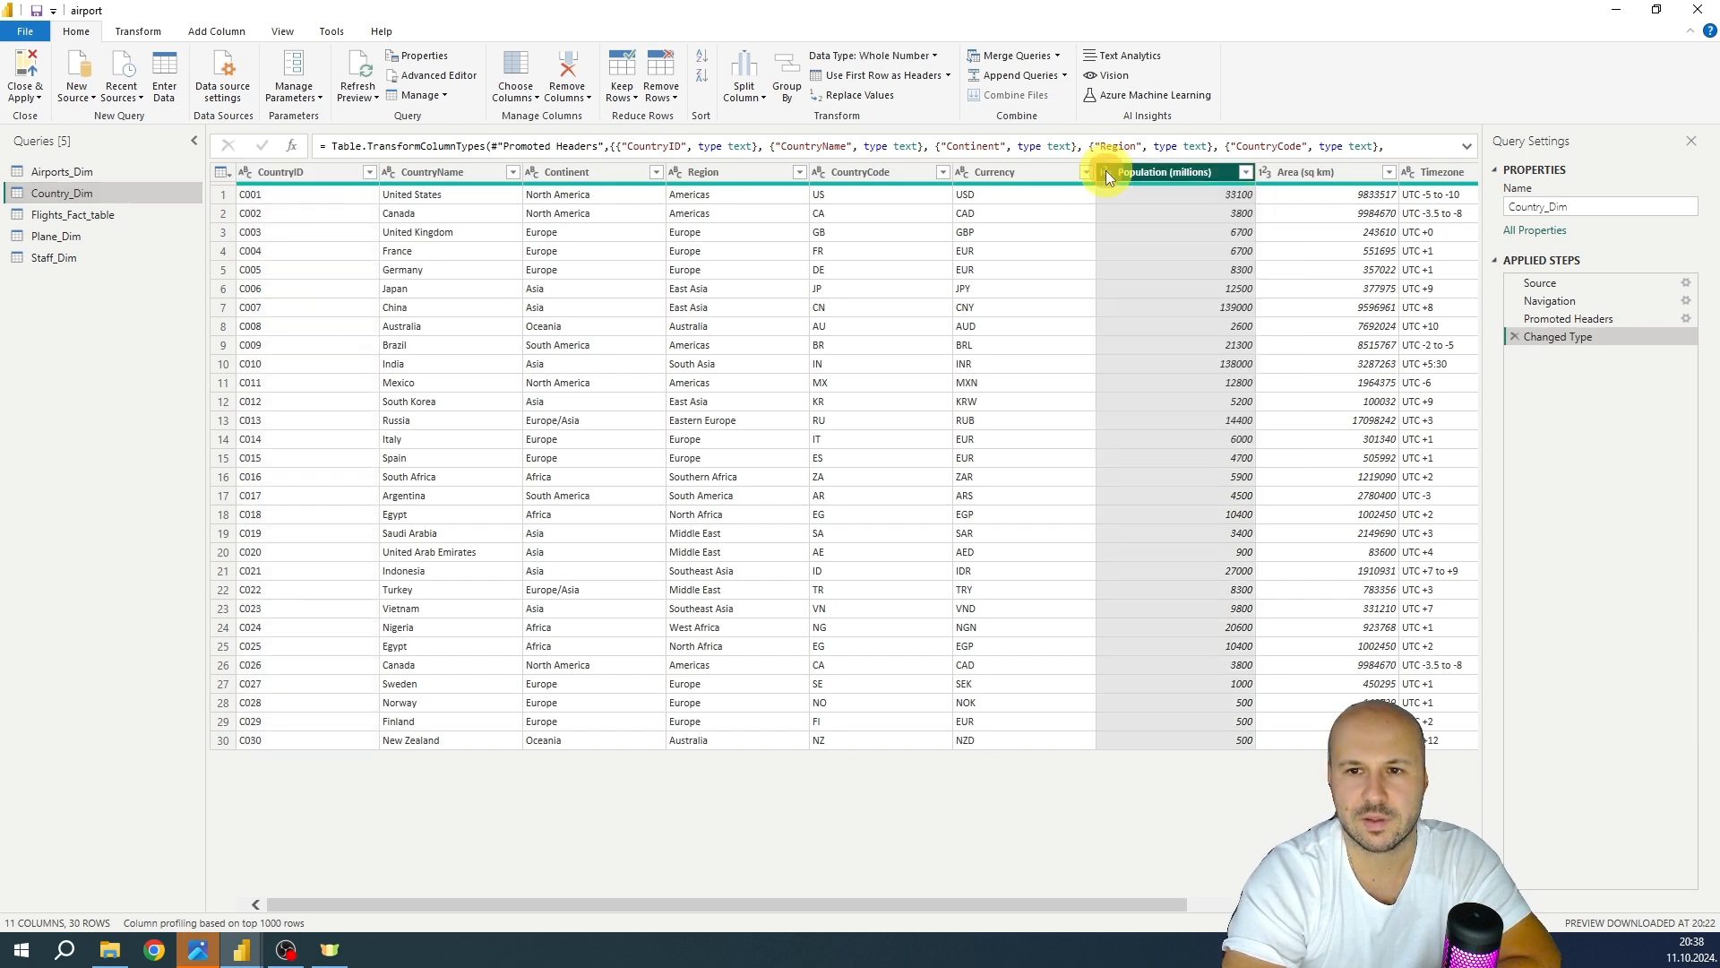
pyautogui.click(1106, 170)
pyautogui.click(1195, 171)
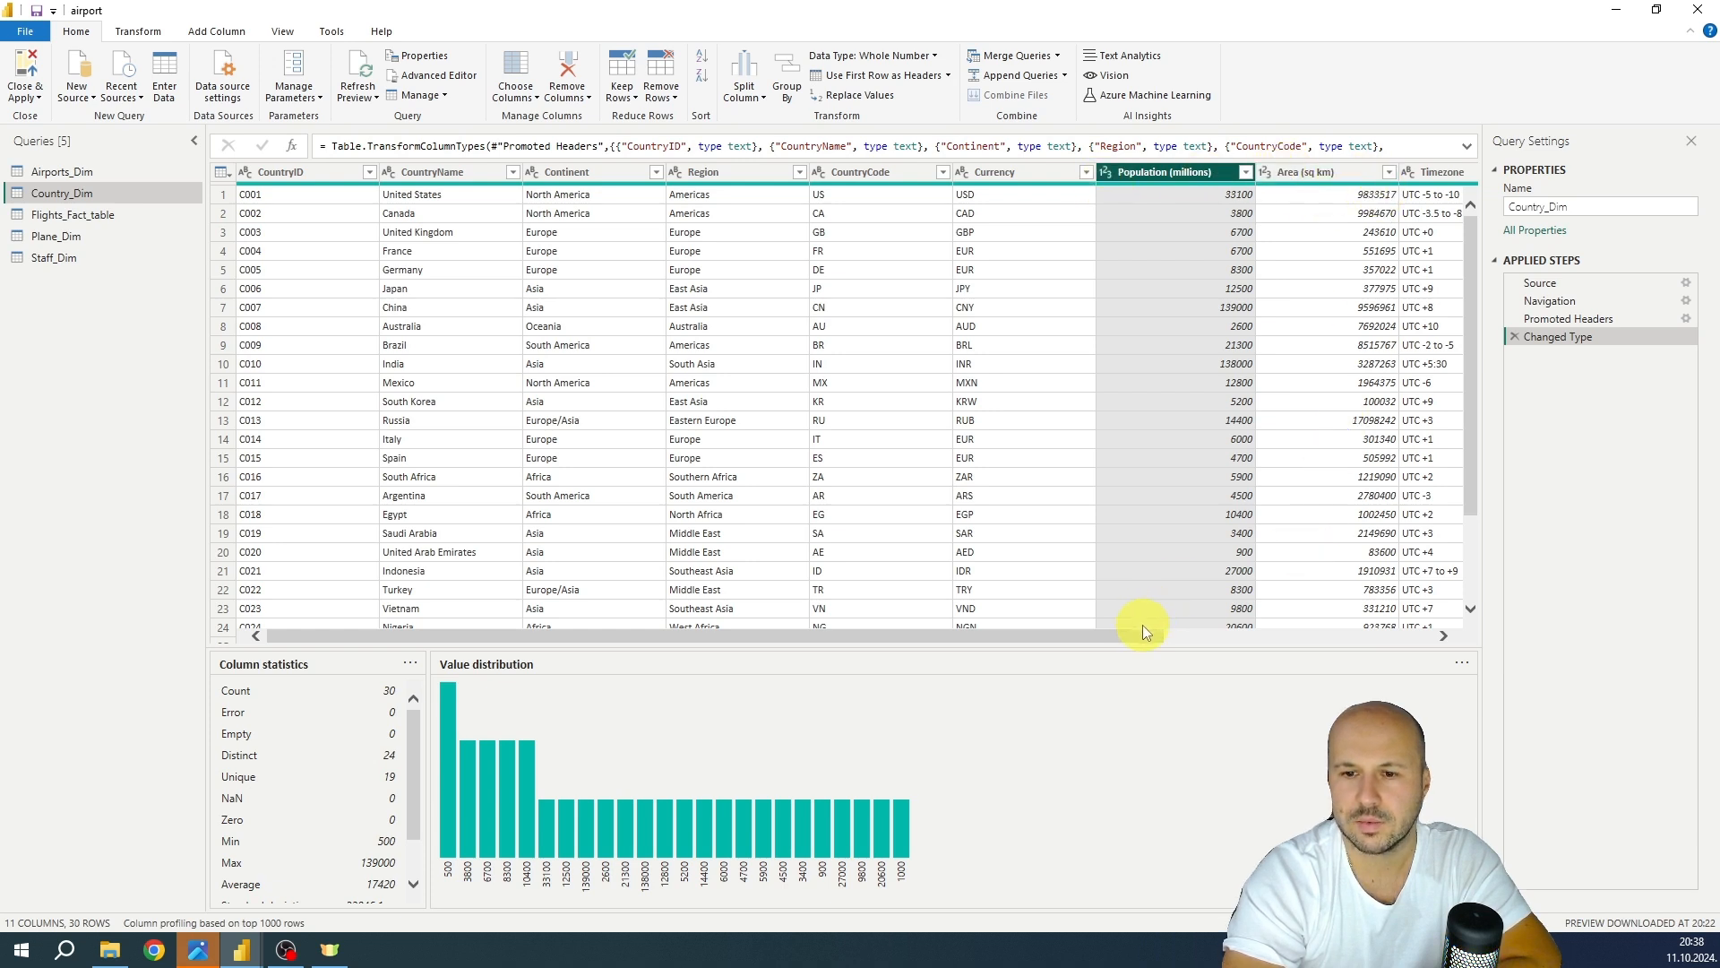
pyautogui.moveTo(1142, 631); pyautogui.dragTo(1374, 631)
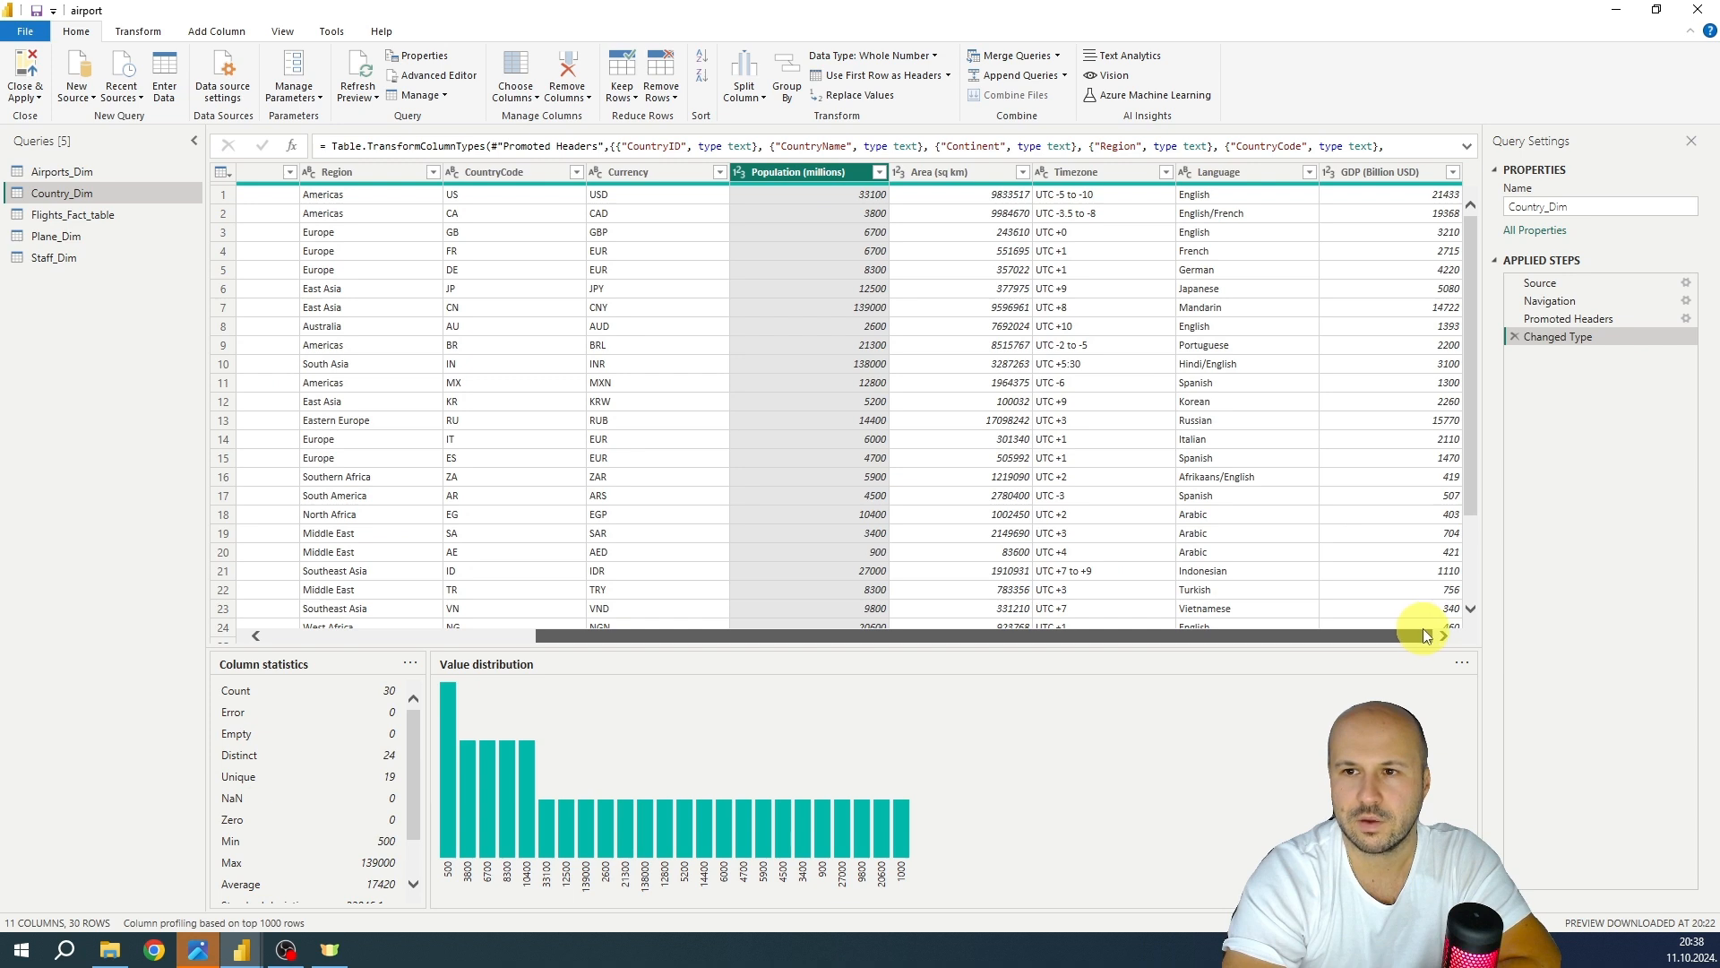
# Change the GDP (Billion USD) column in Country_Dim to Fixed decimal number, adding the conversion as a new step
pyautogui.click(1329, 170)
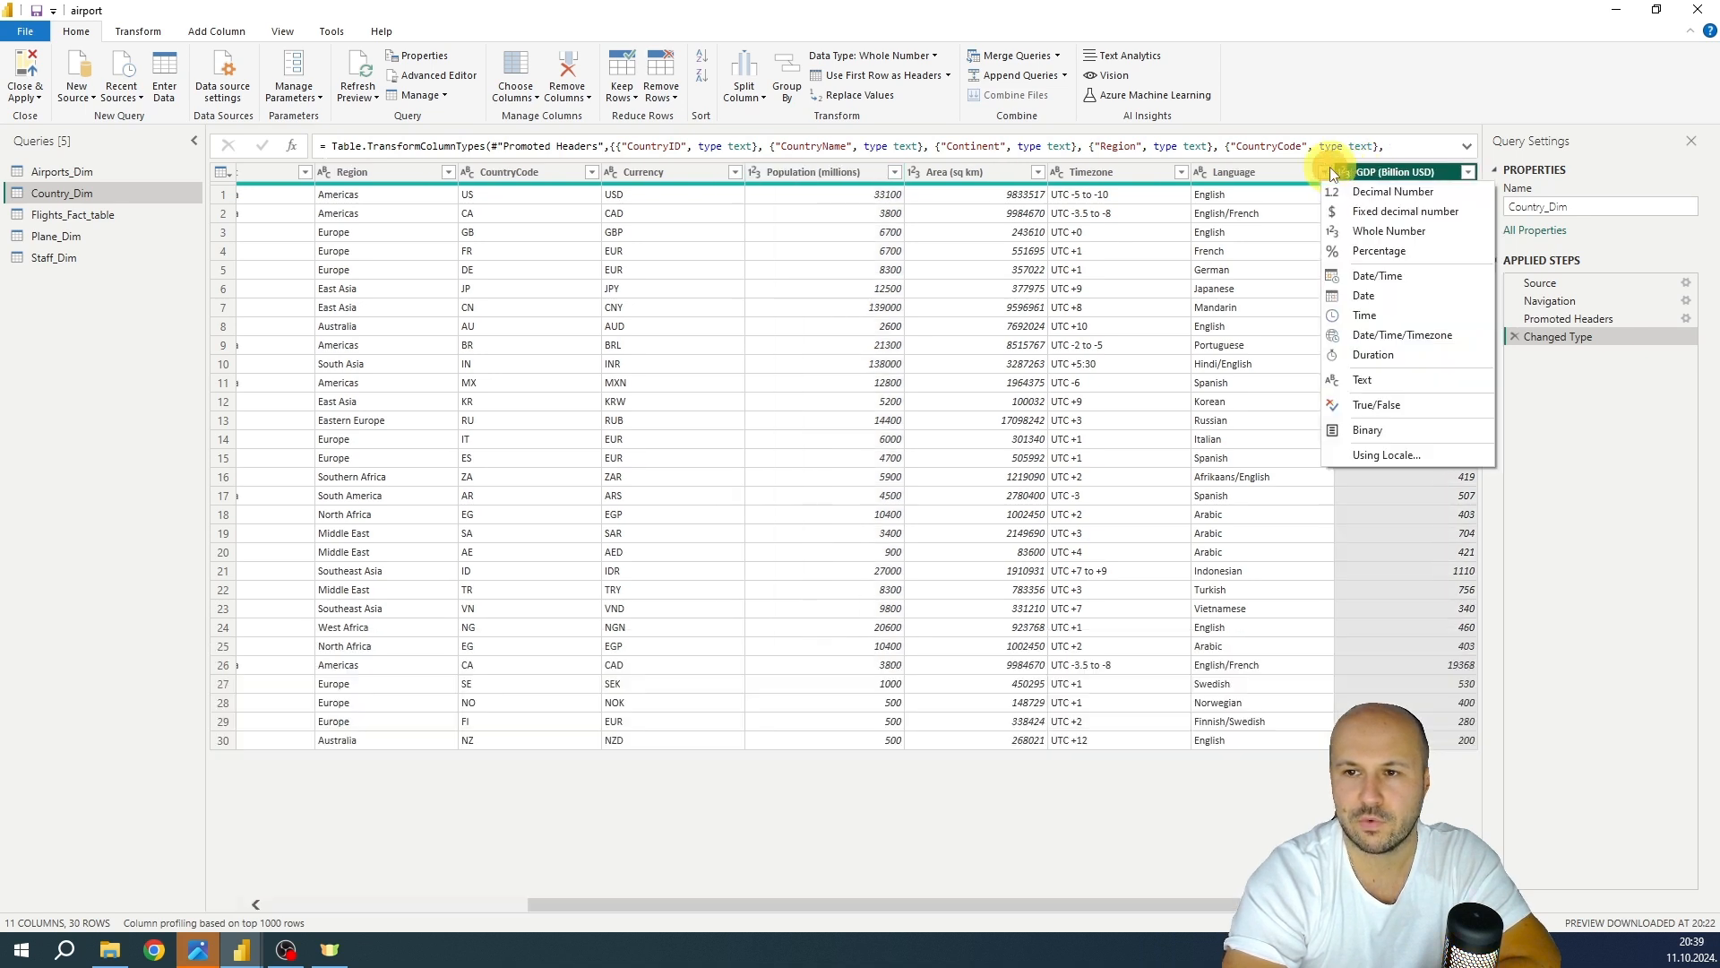
pyautogui.click(1347, 211)
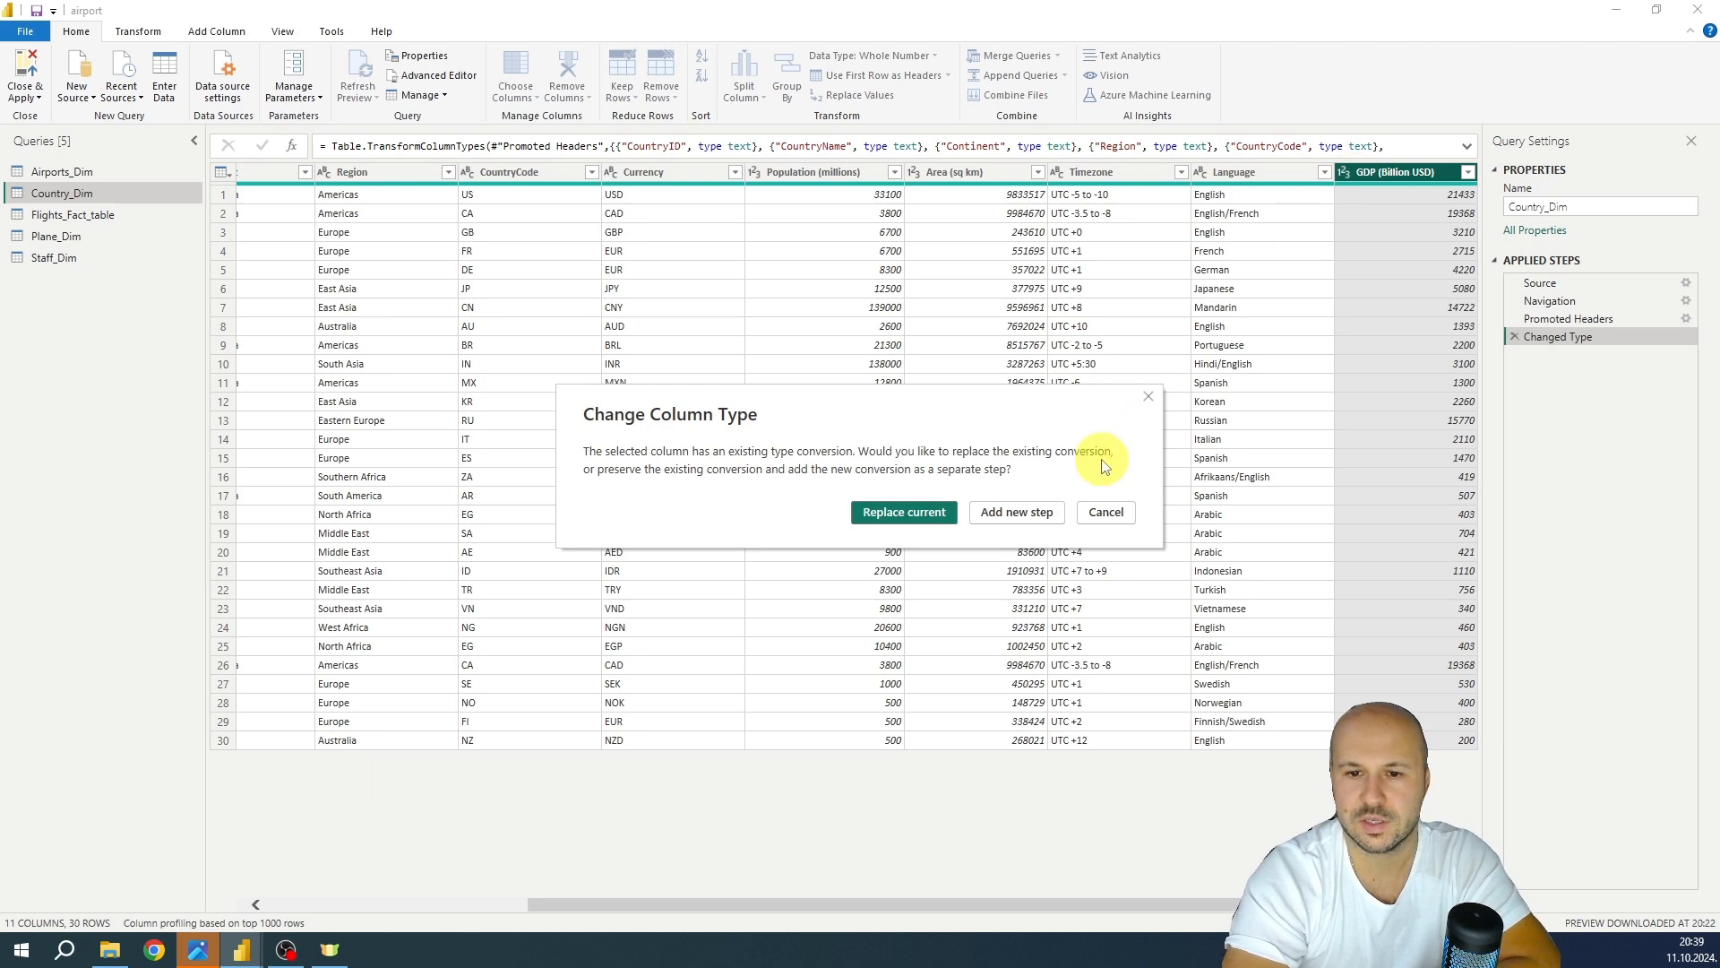
pyautogui.click(1011, 512)
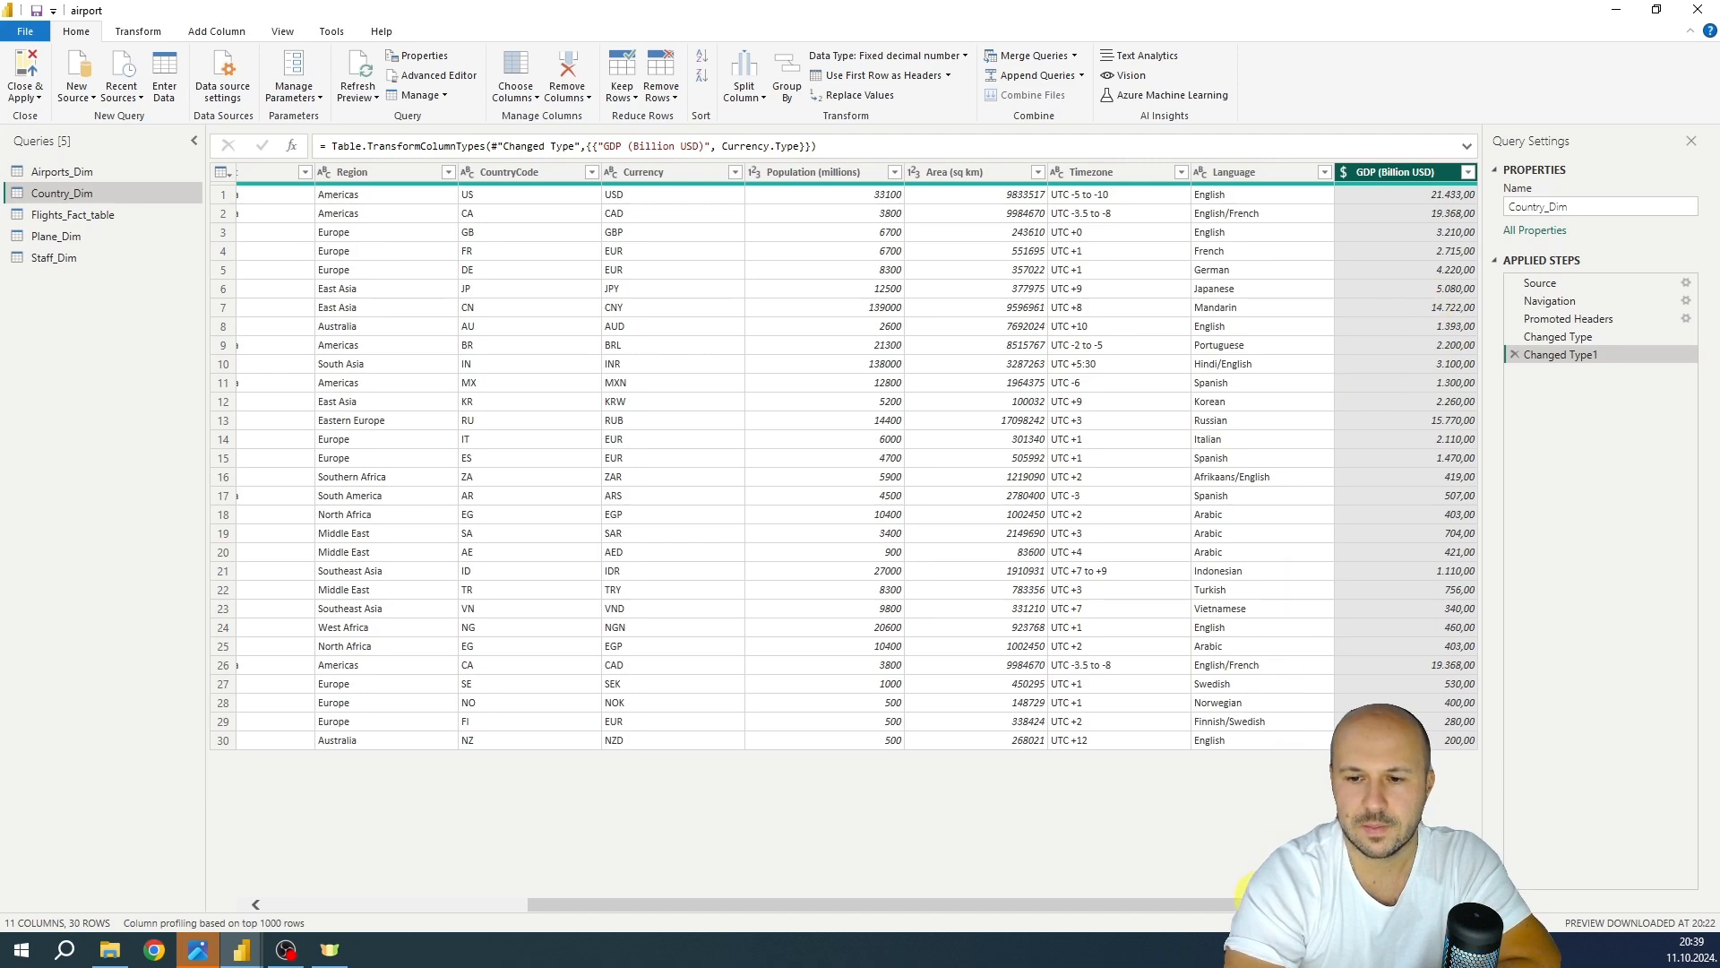
pyautogui.moveTo(1200, 906); pyautogui.dragTo(883, 906)
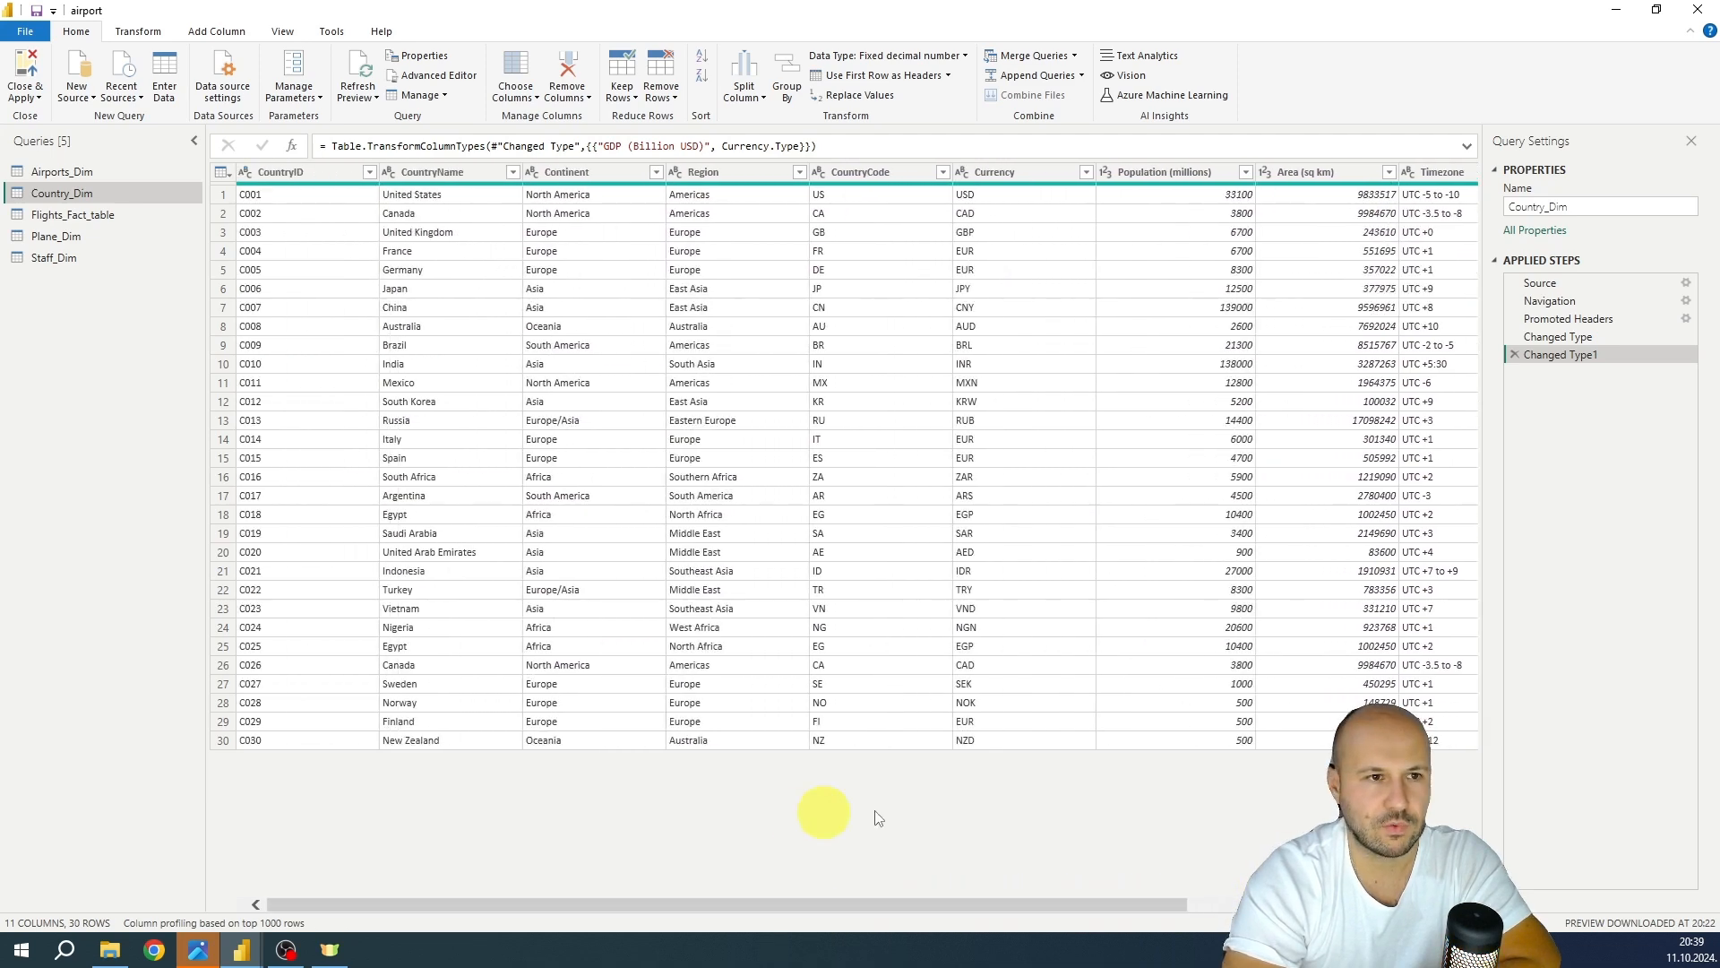
# Check the data type options and the column profile of FlightDate in the Flights_Fact_table query
pyautogui.click(65, 215)
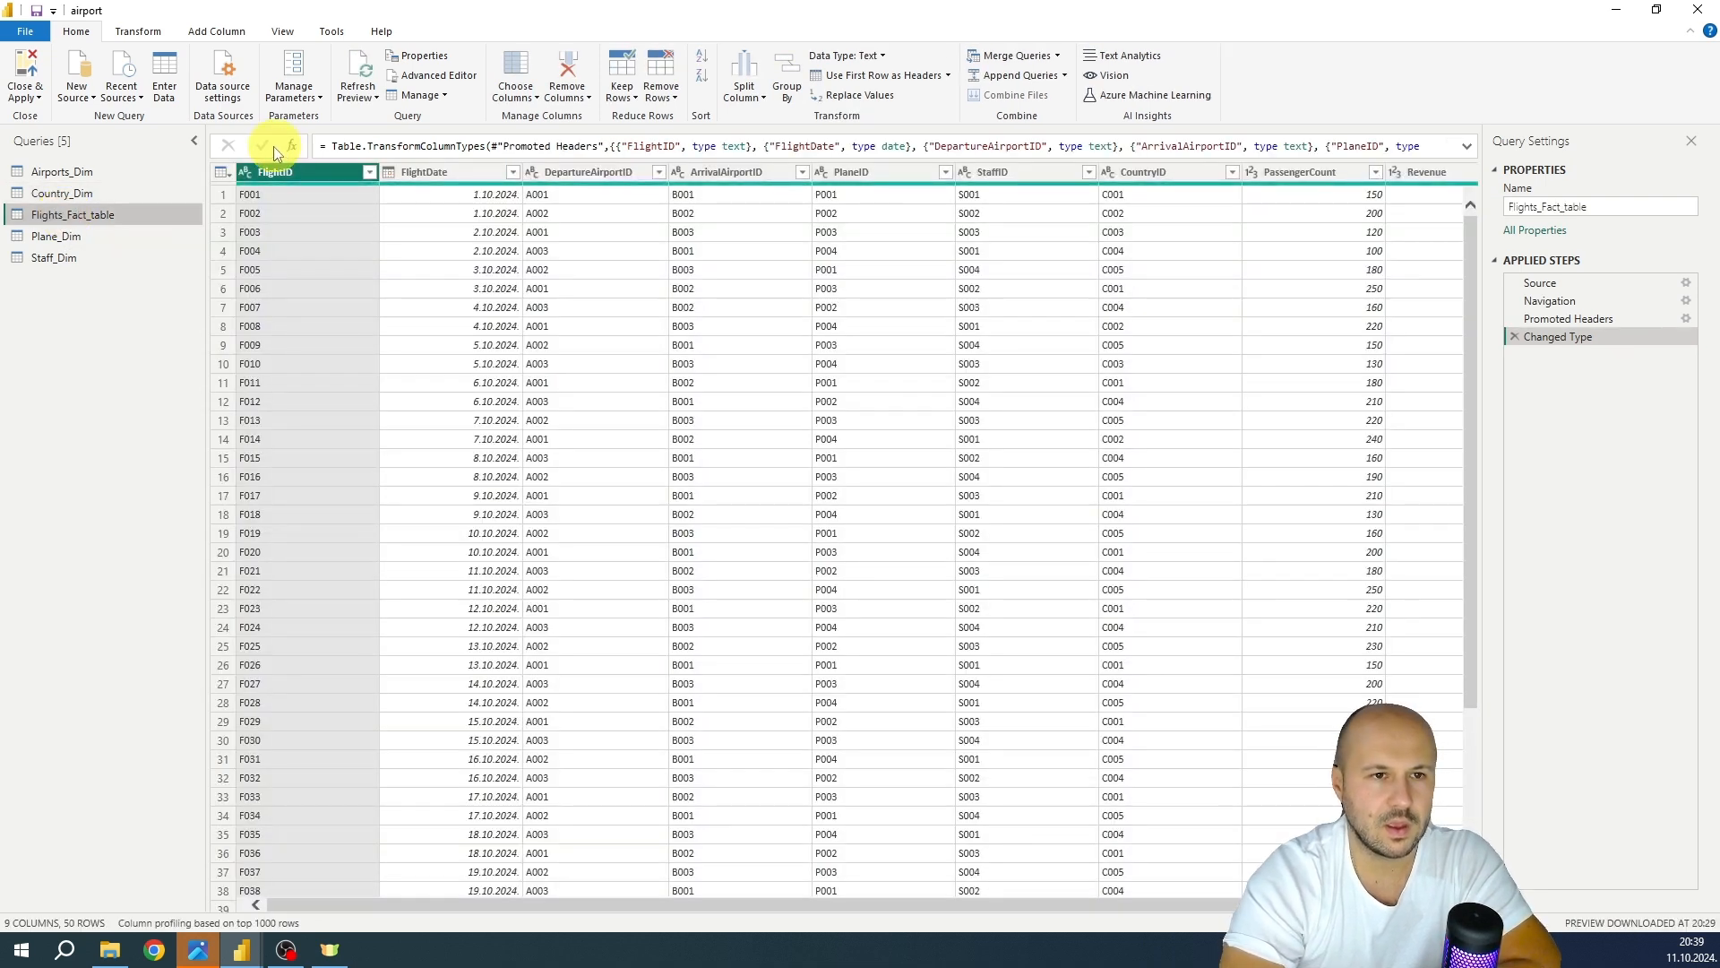
pyautogui.click(401, 172)
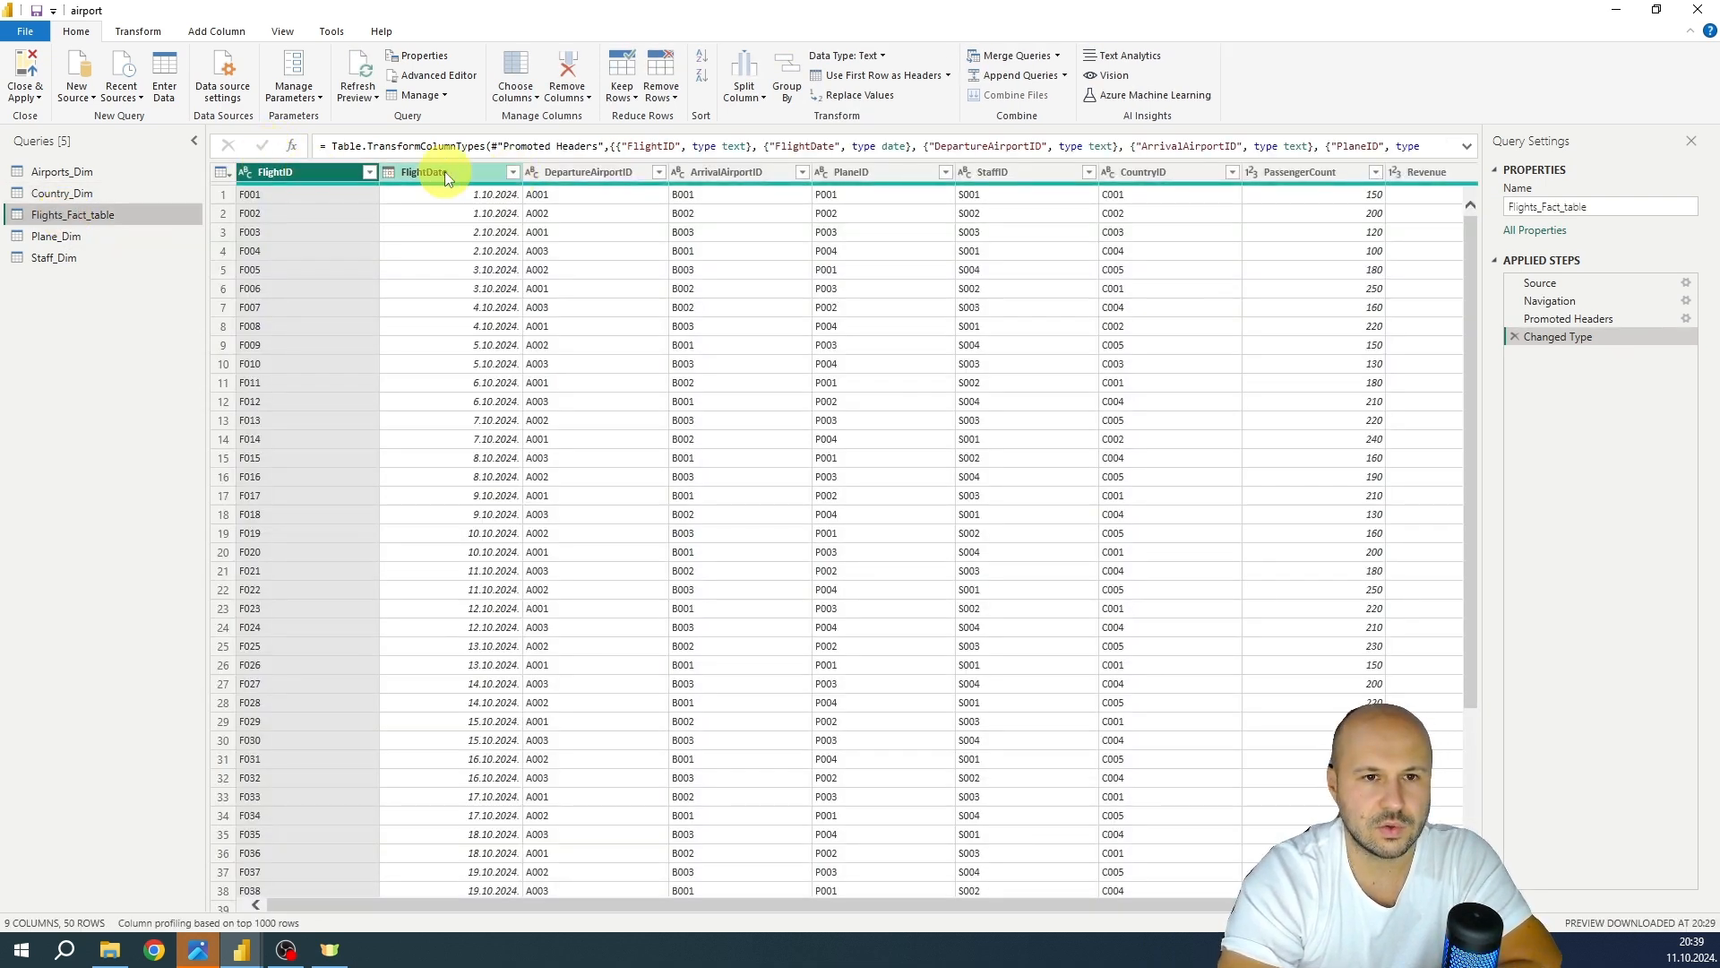
pyautogui.click(391, 174)
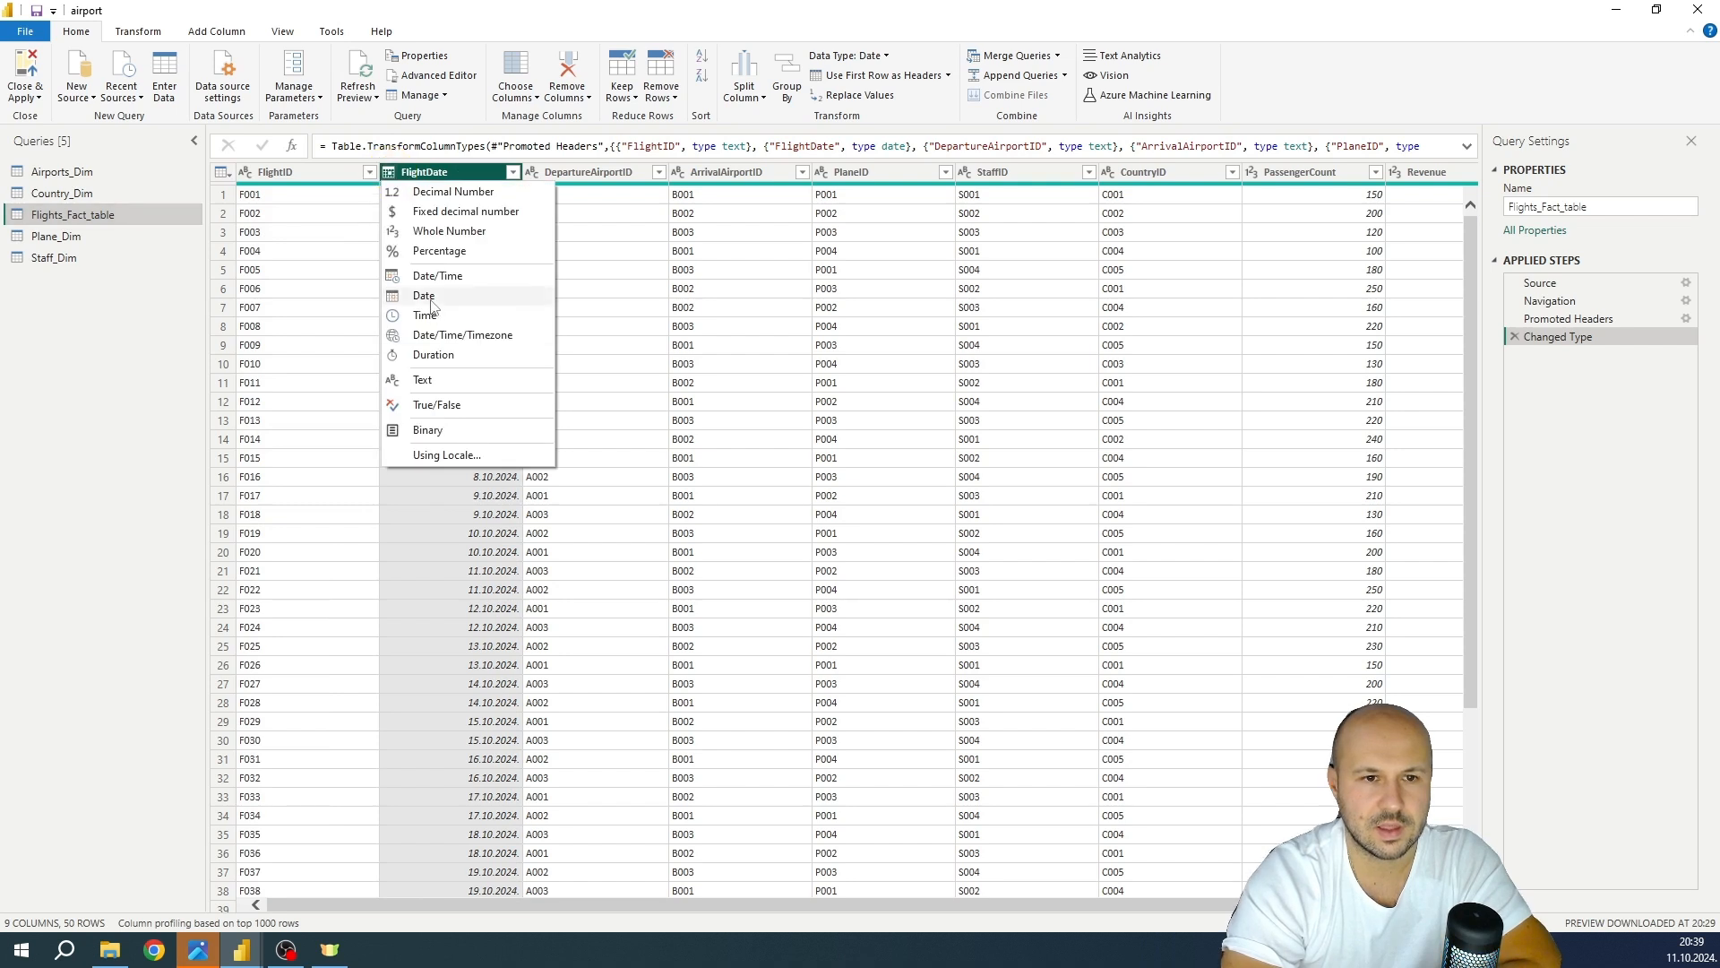
pyautogui.click(462, 169)
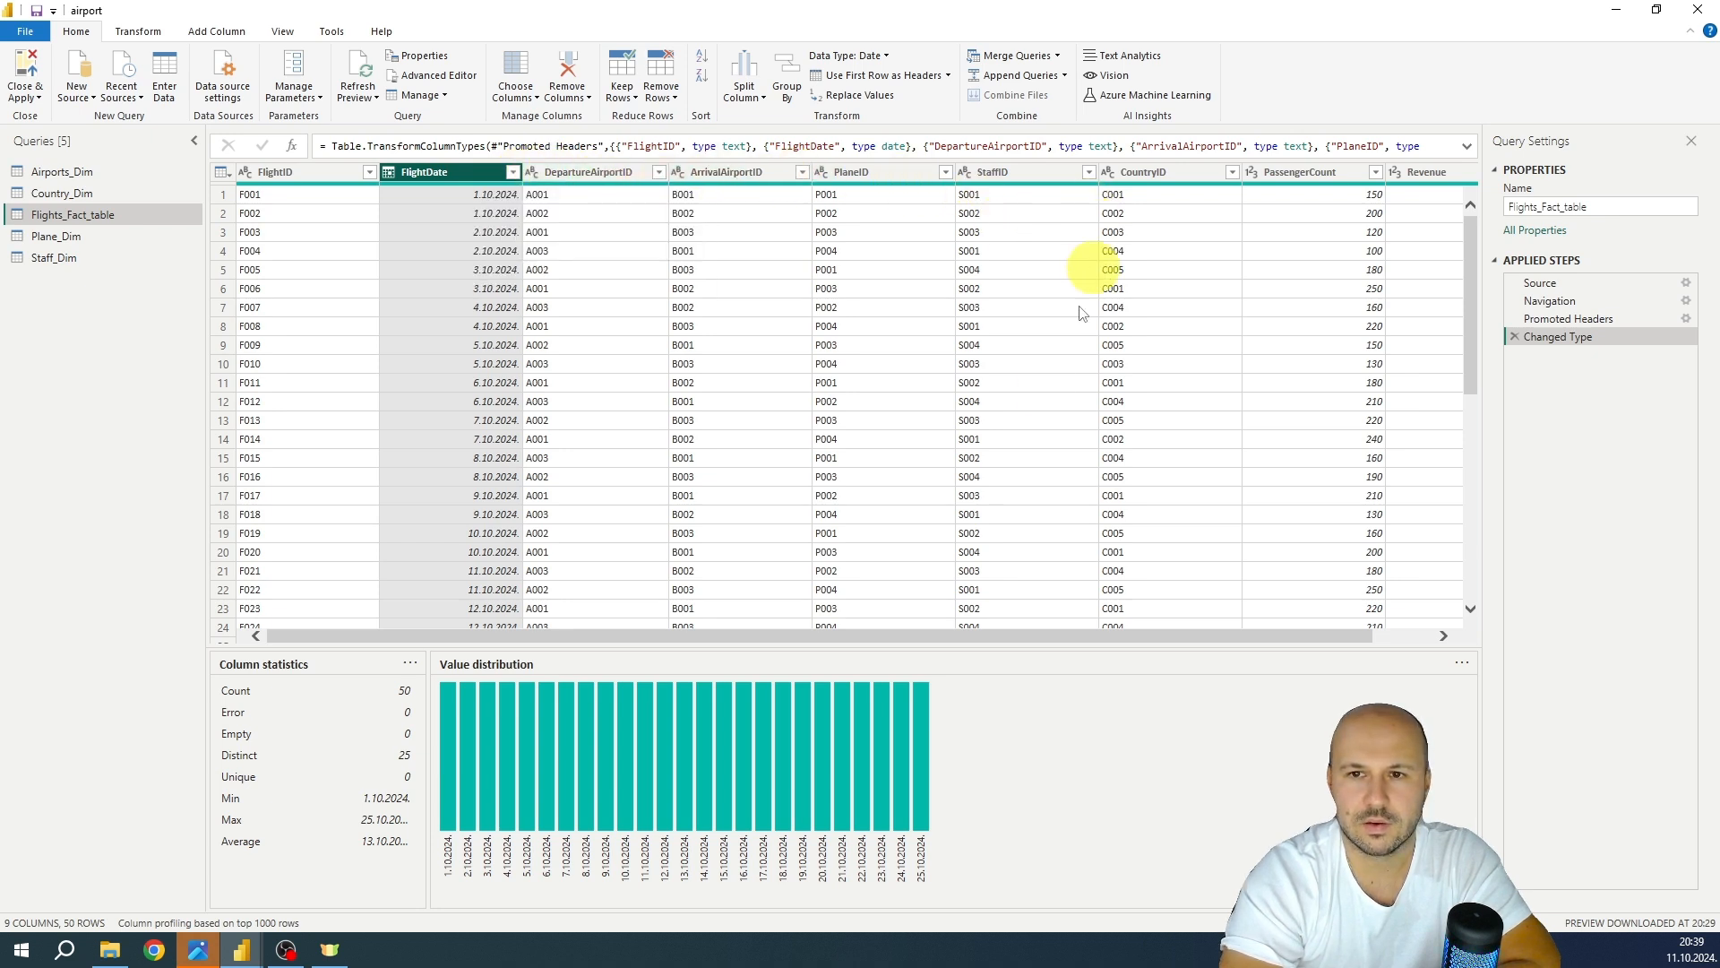
# Change the Revenue column in Flights_Fact_table to Fixed decimal number, adding the conversion as a new step
pyautogui.moveTo(1070, 636); pyautogui.dragTo(1126, 637)
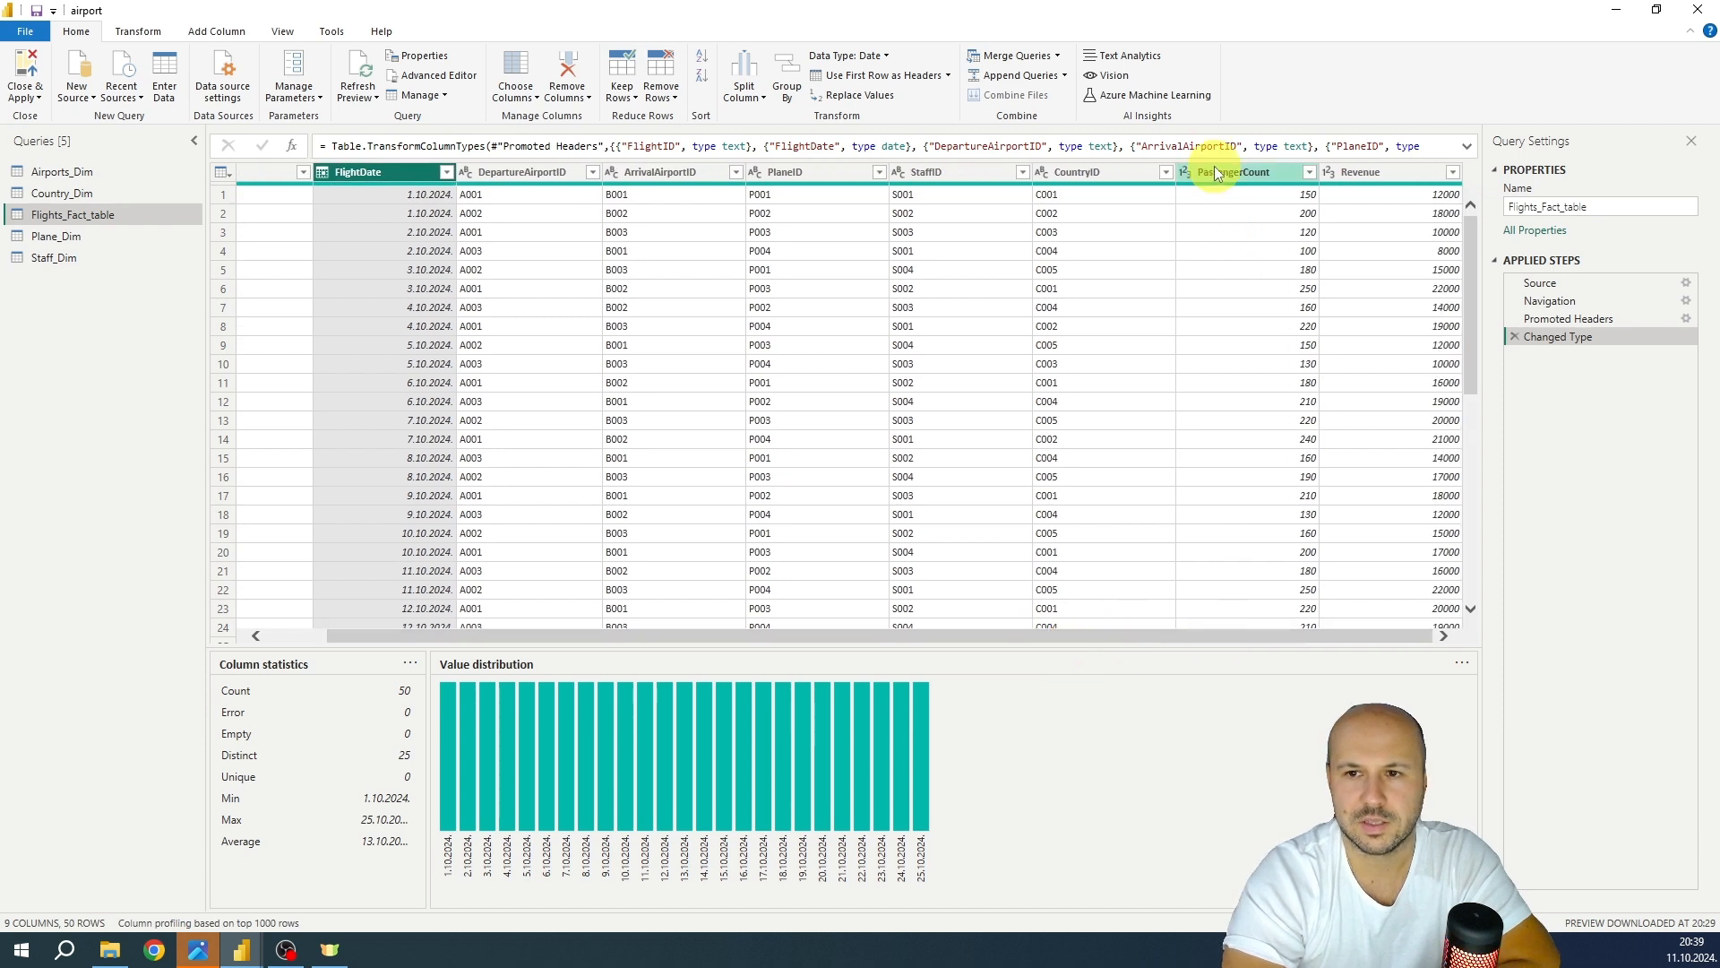
pyautogui.click(1331, 171)
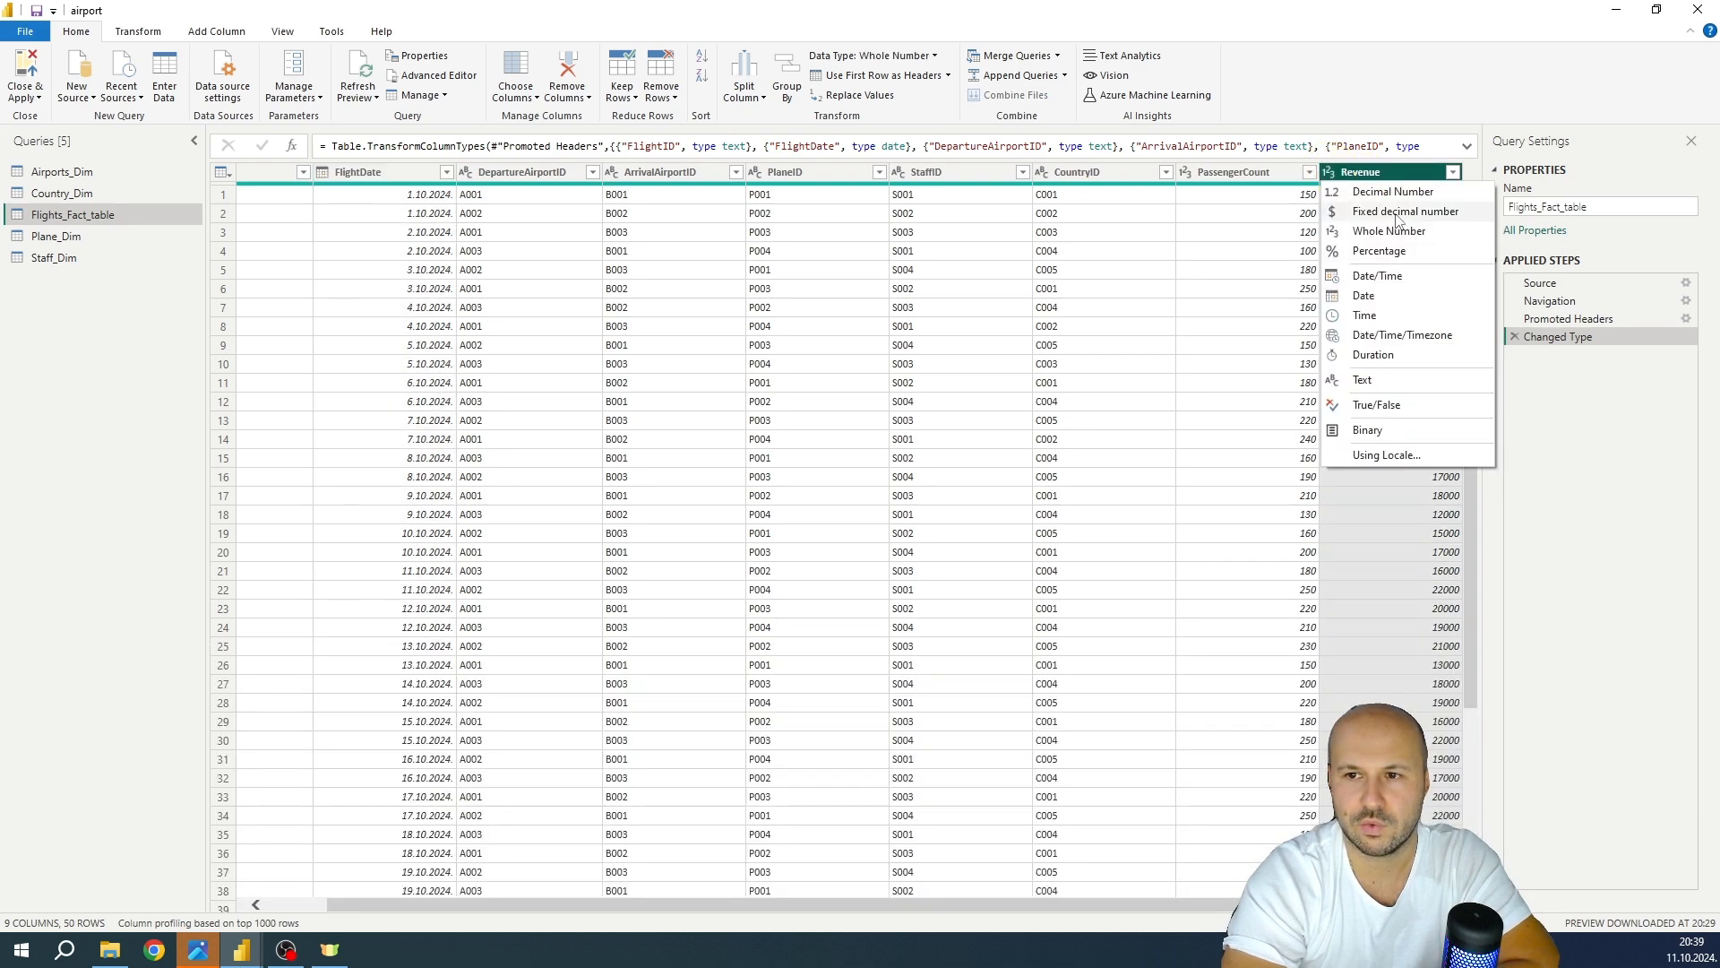
pyautogui.click(1397, 215)
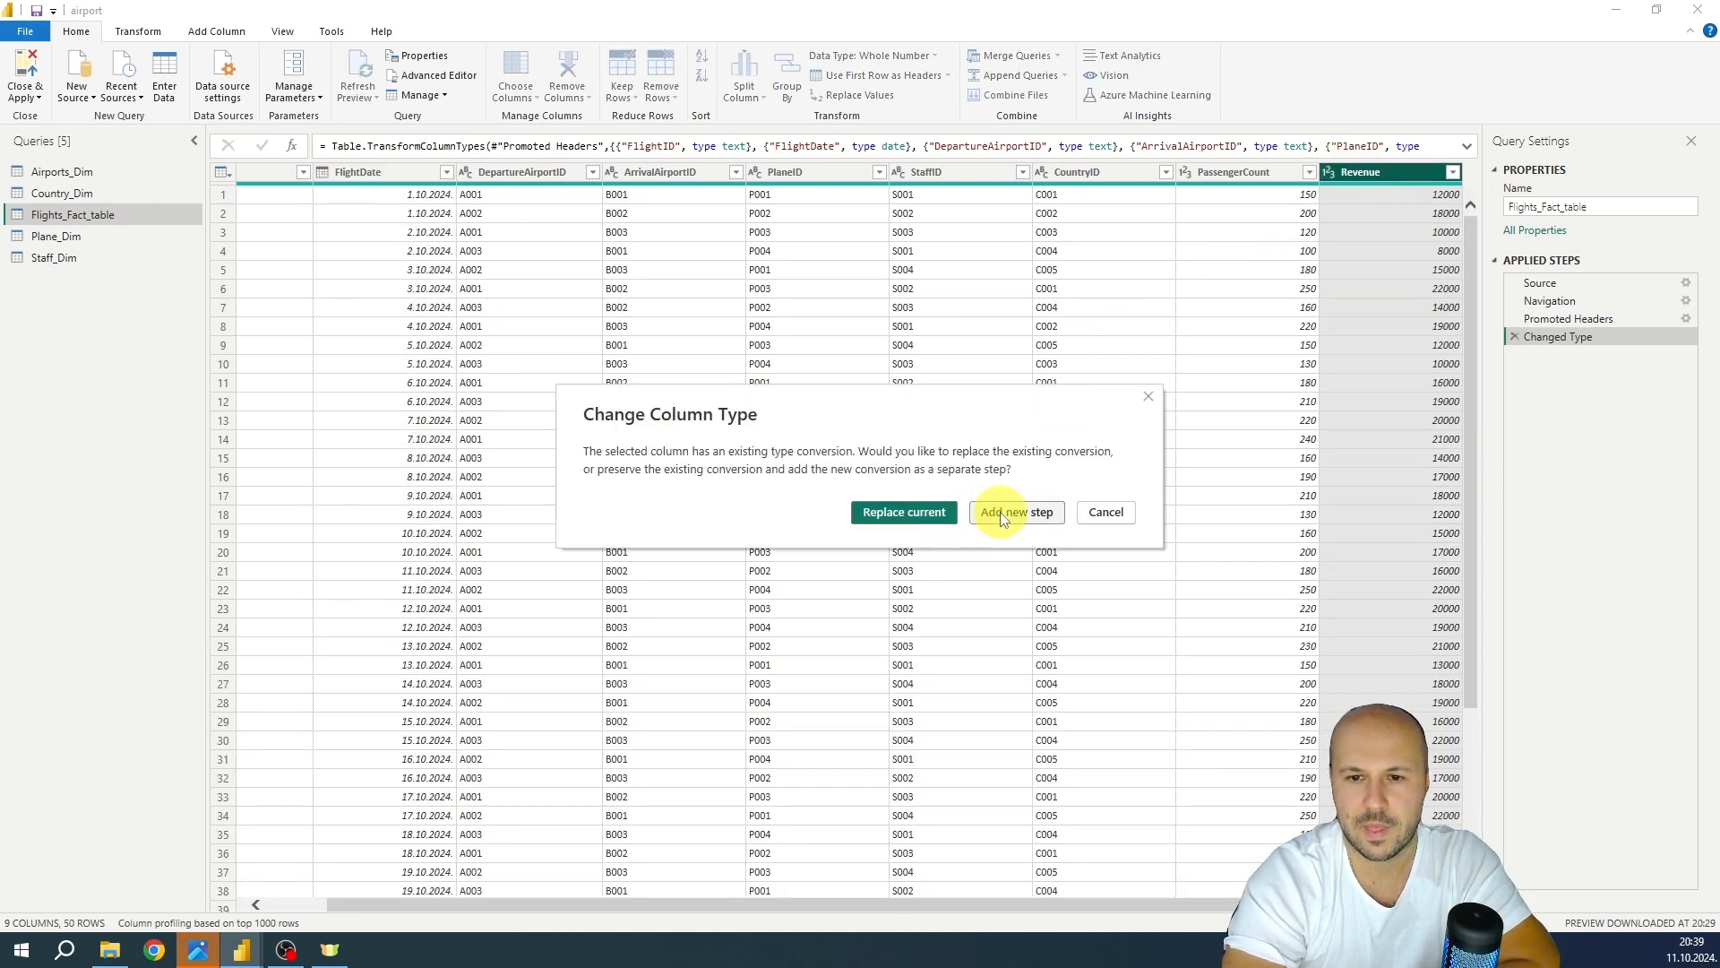
pyautogui.click(1001, 517)
# Review the Plane_Dim column types and change Salary in Staff_Dim to Fixed decimal number as a new step
pyautogui.click(38, 236)
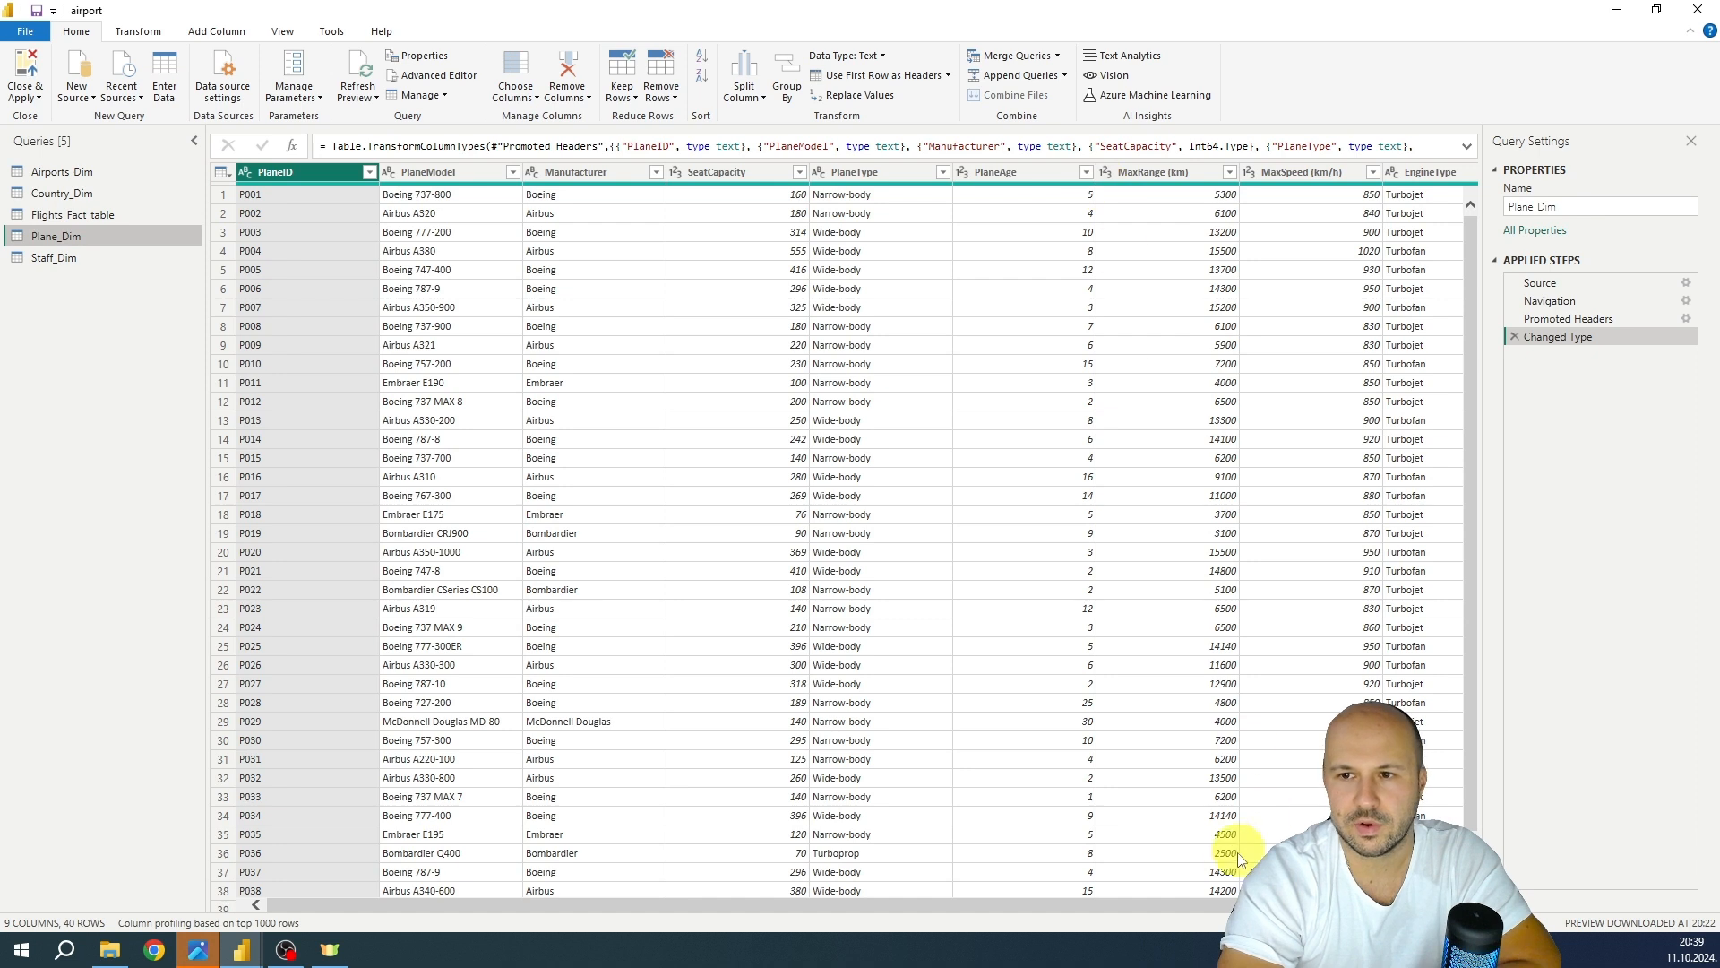
pyautogui.hscroll(1, 1199, 911)
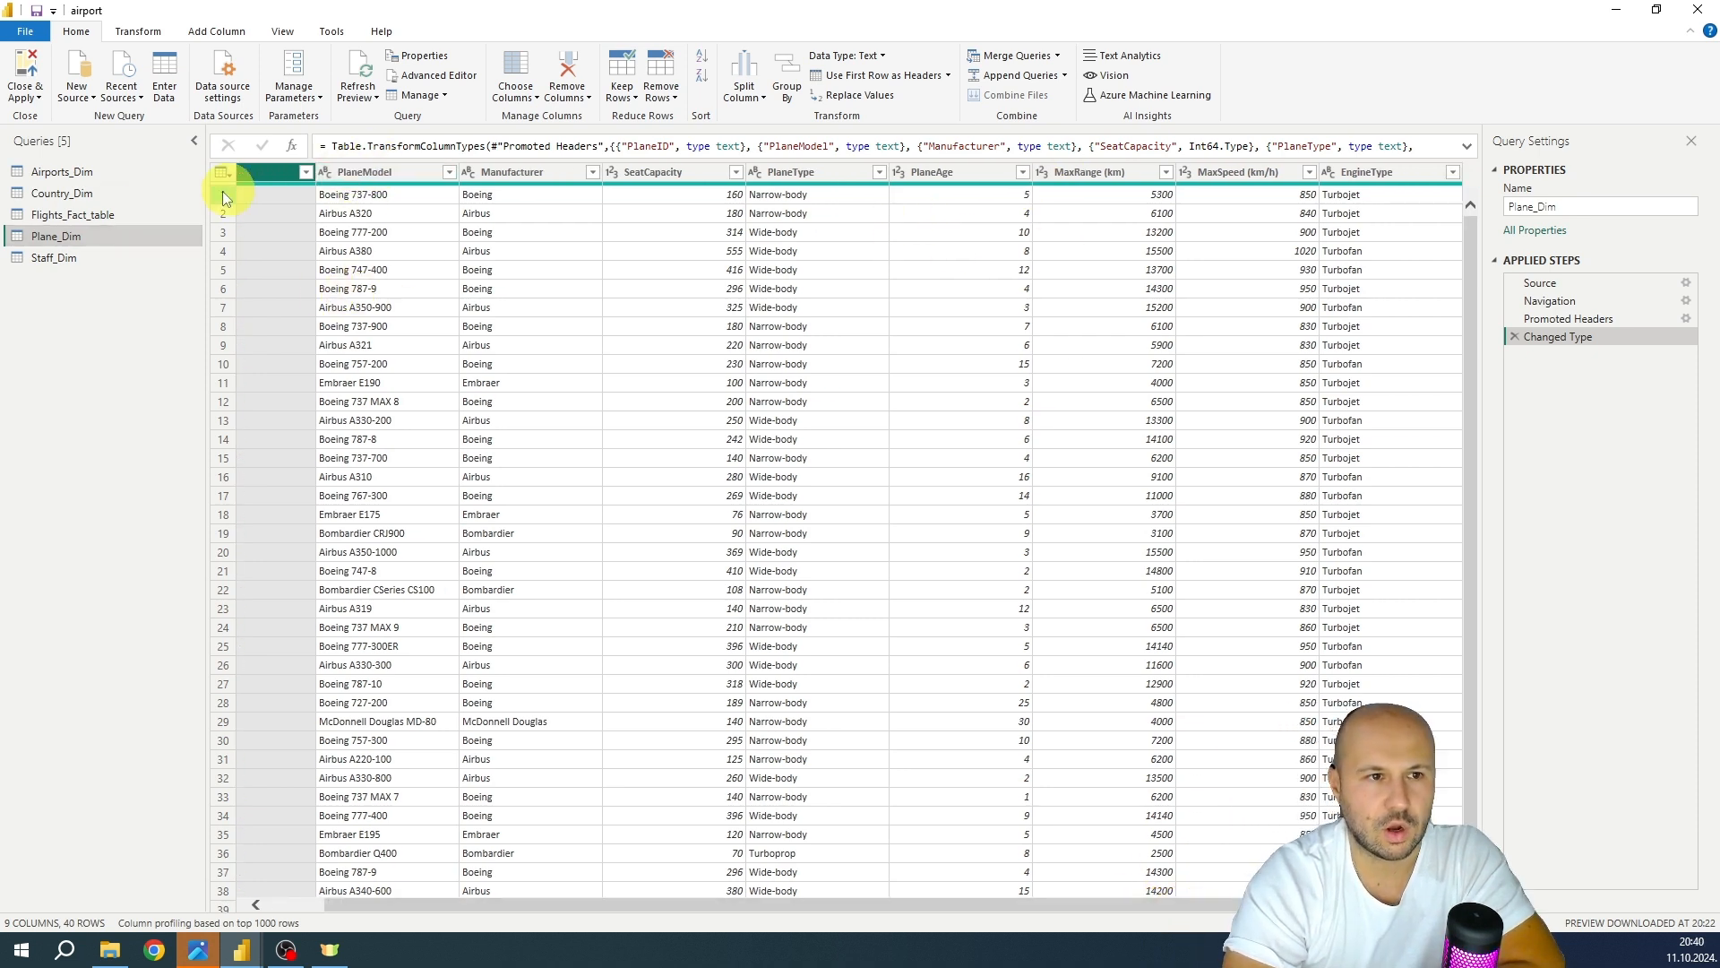
pyautogui.click(75, 260)
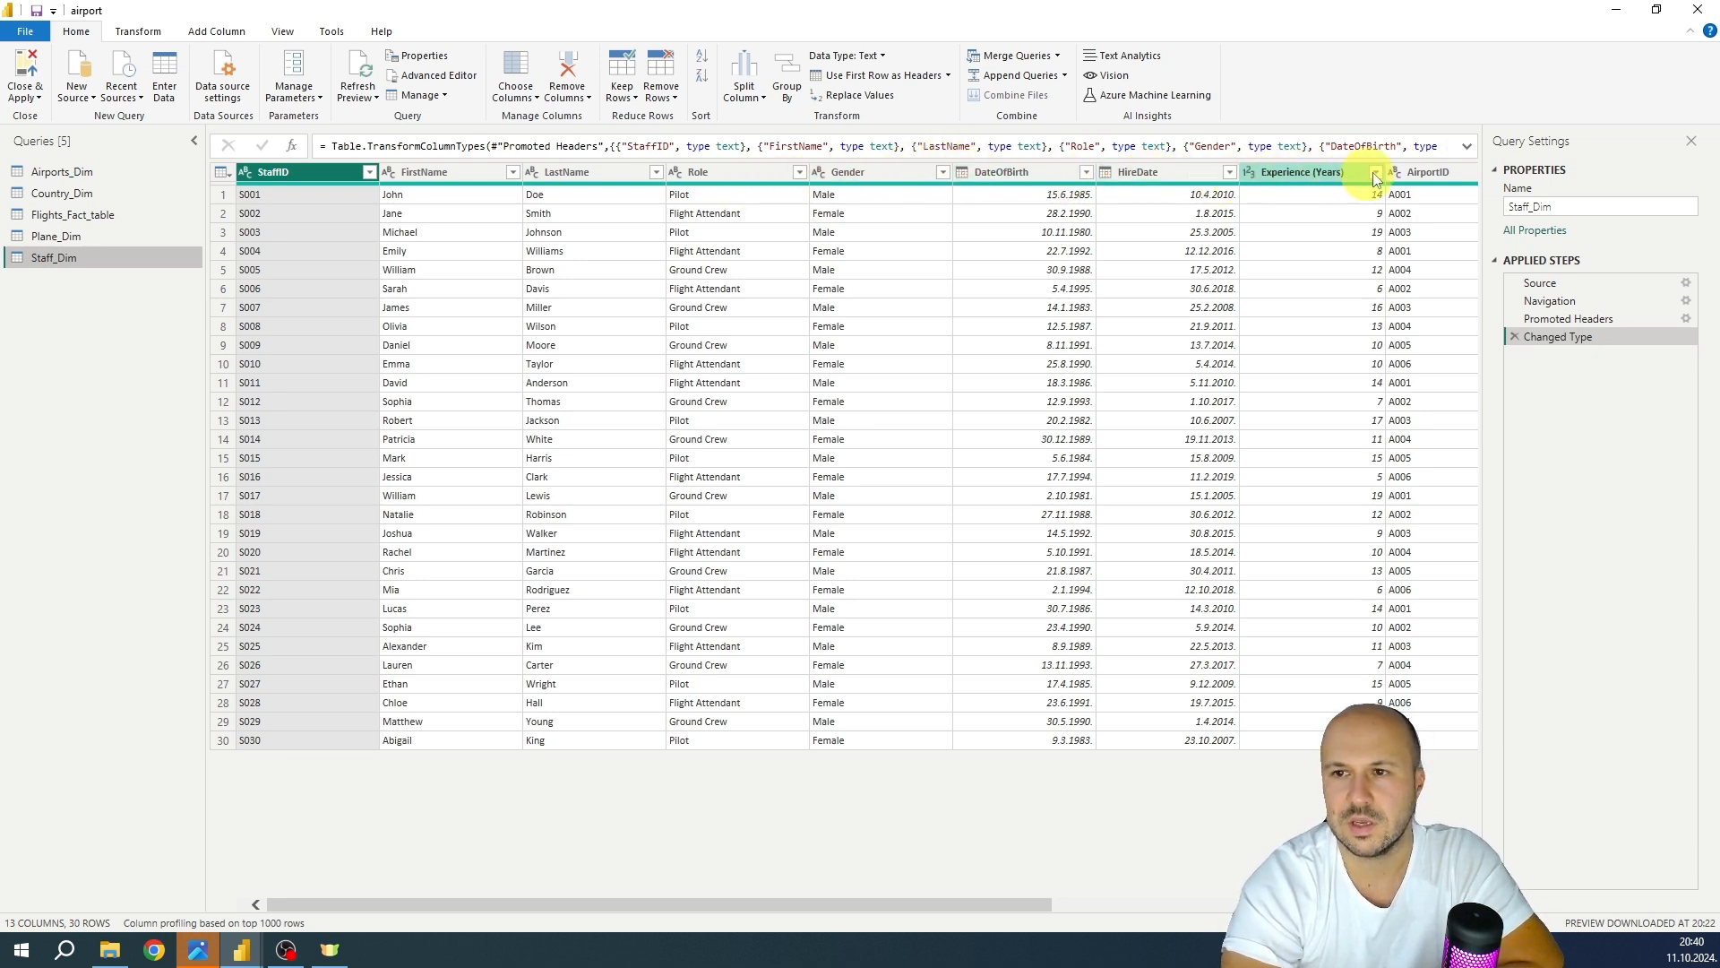
pyautogui.moveTo(1037, 905); pyautogui.dragTo(1434, 904)
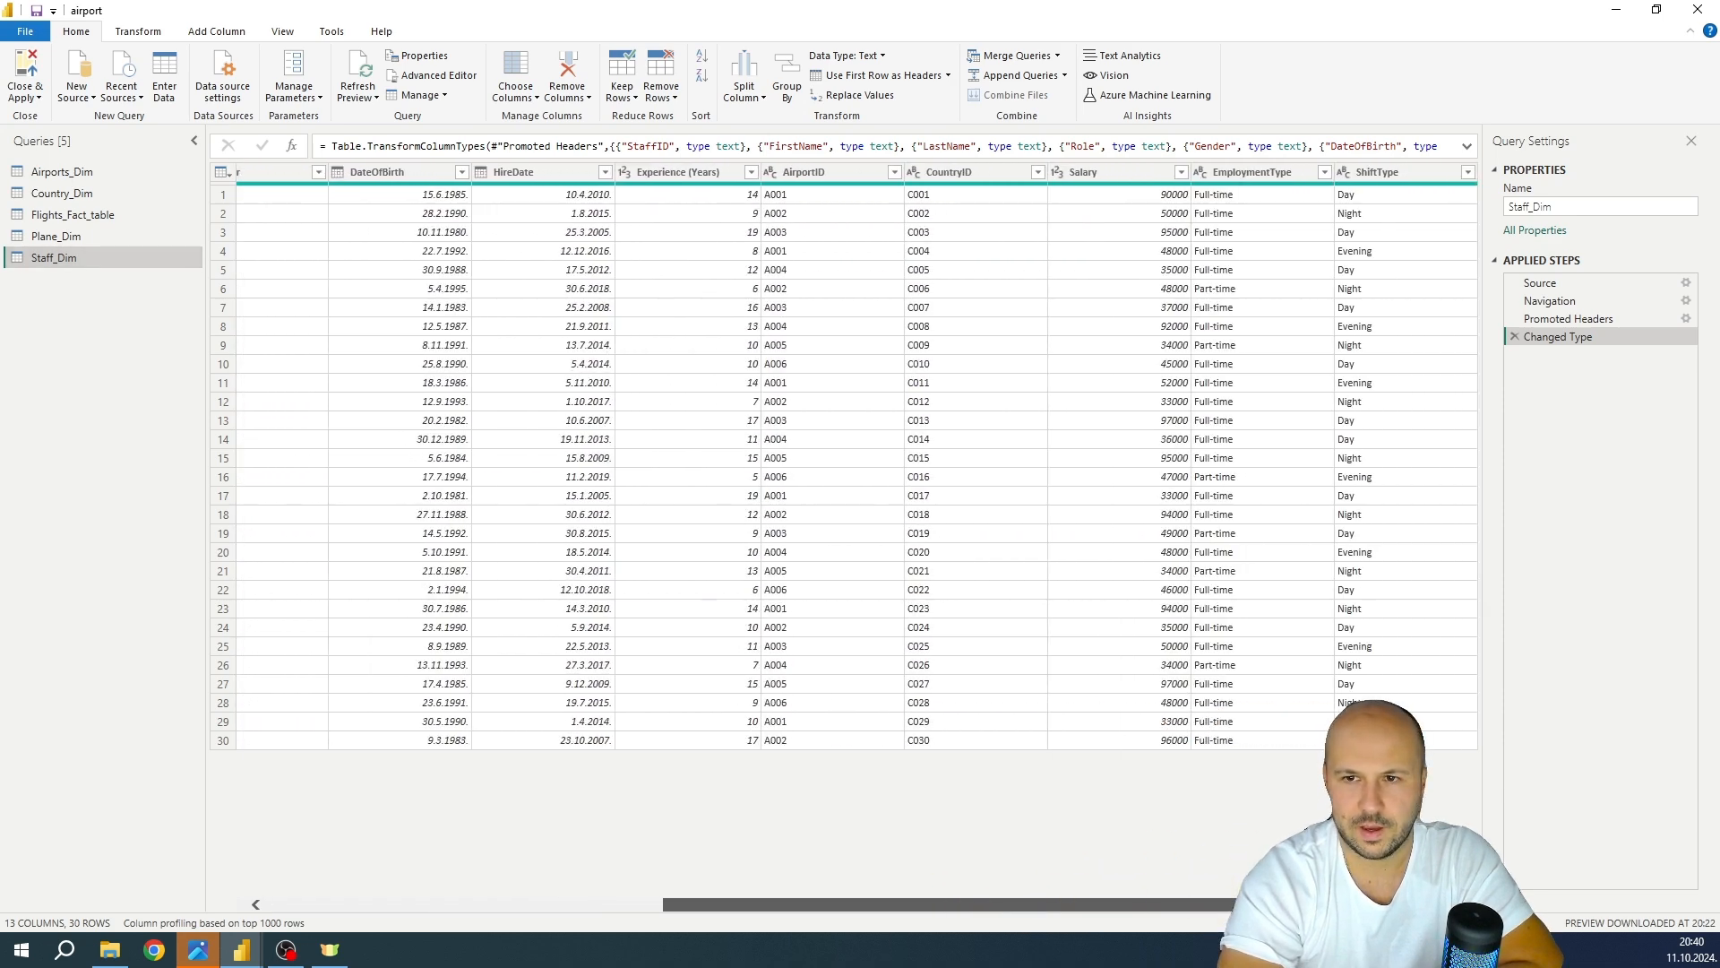
pyautogui.click(1060, 172)
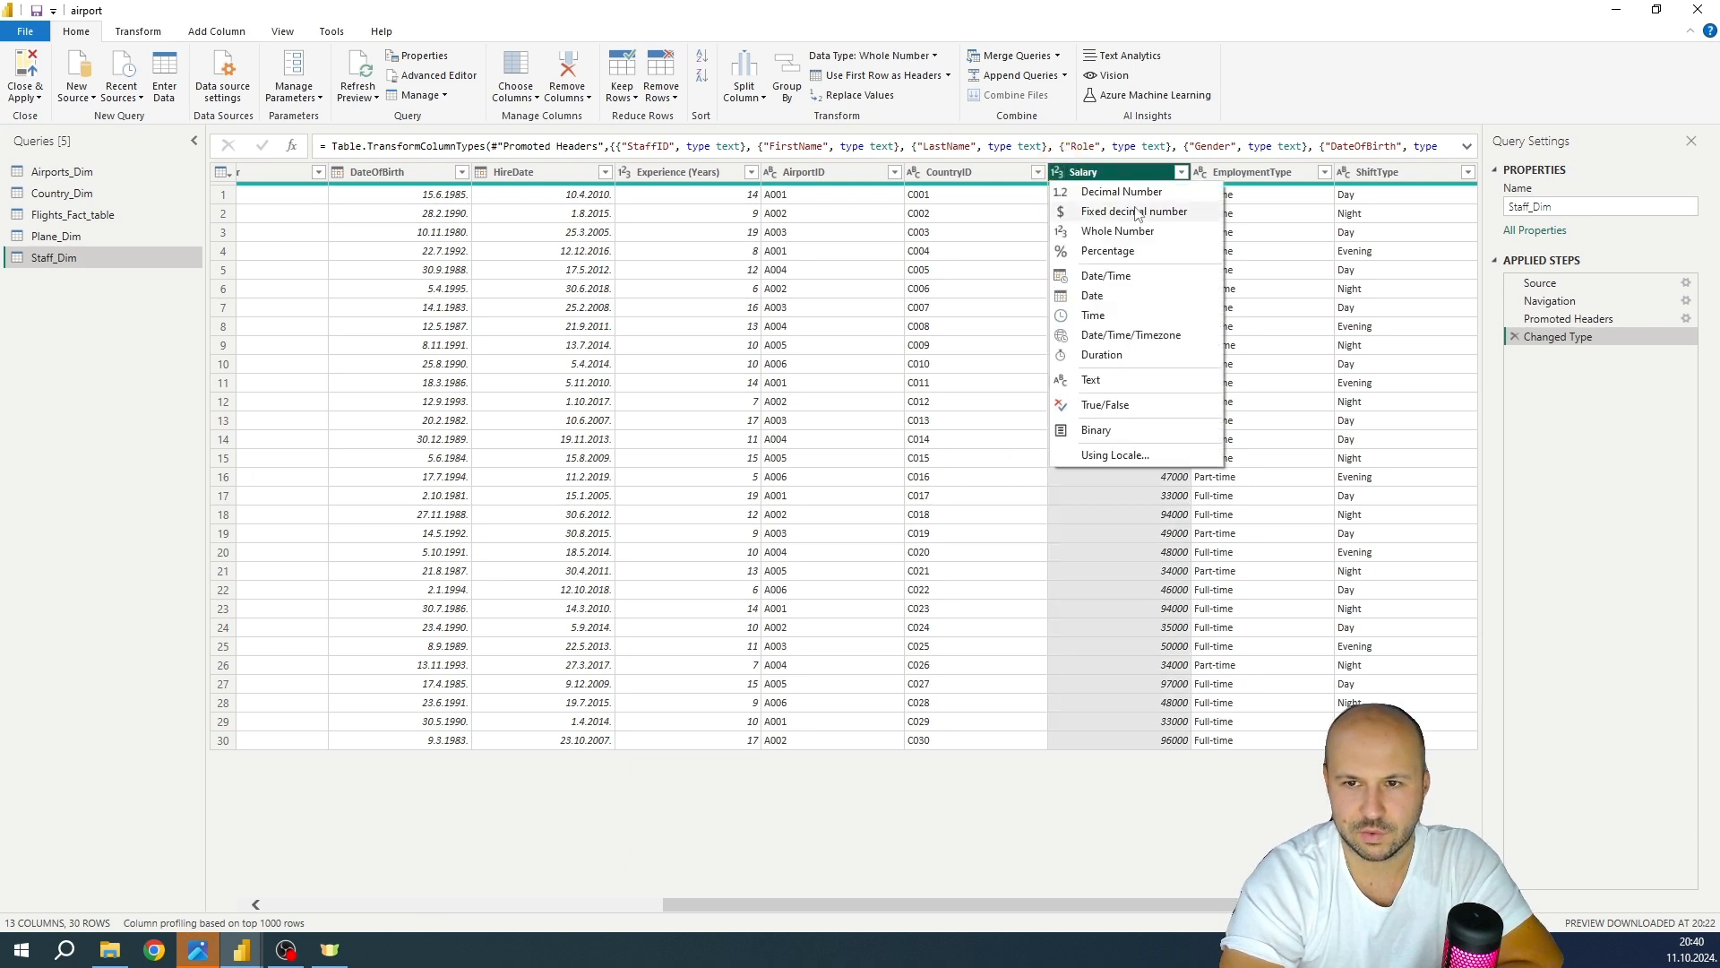
pyautogui.click(1134, 211)
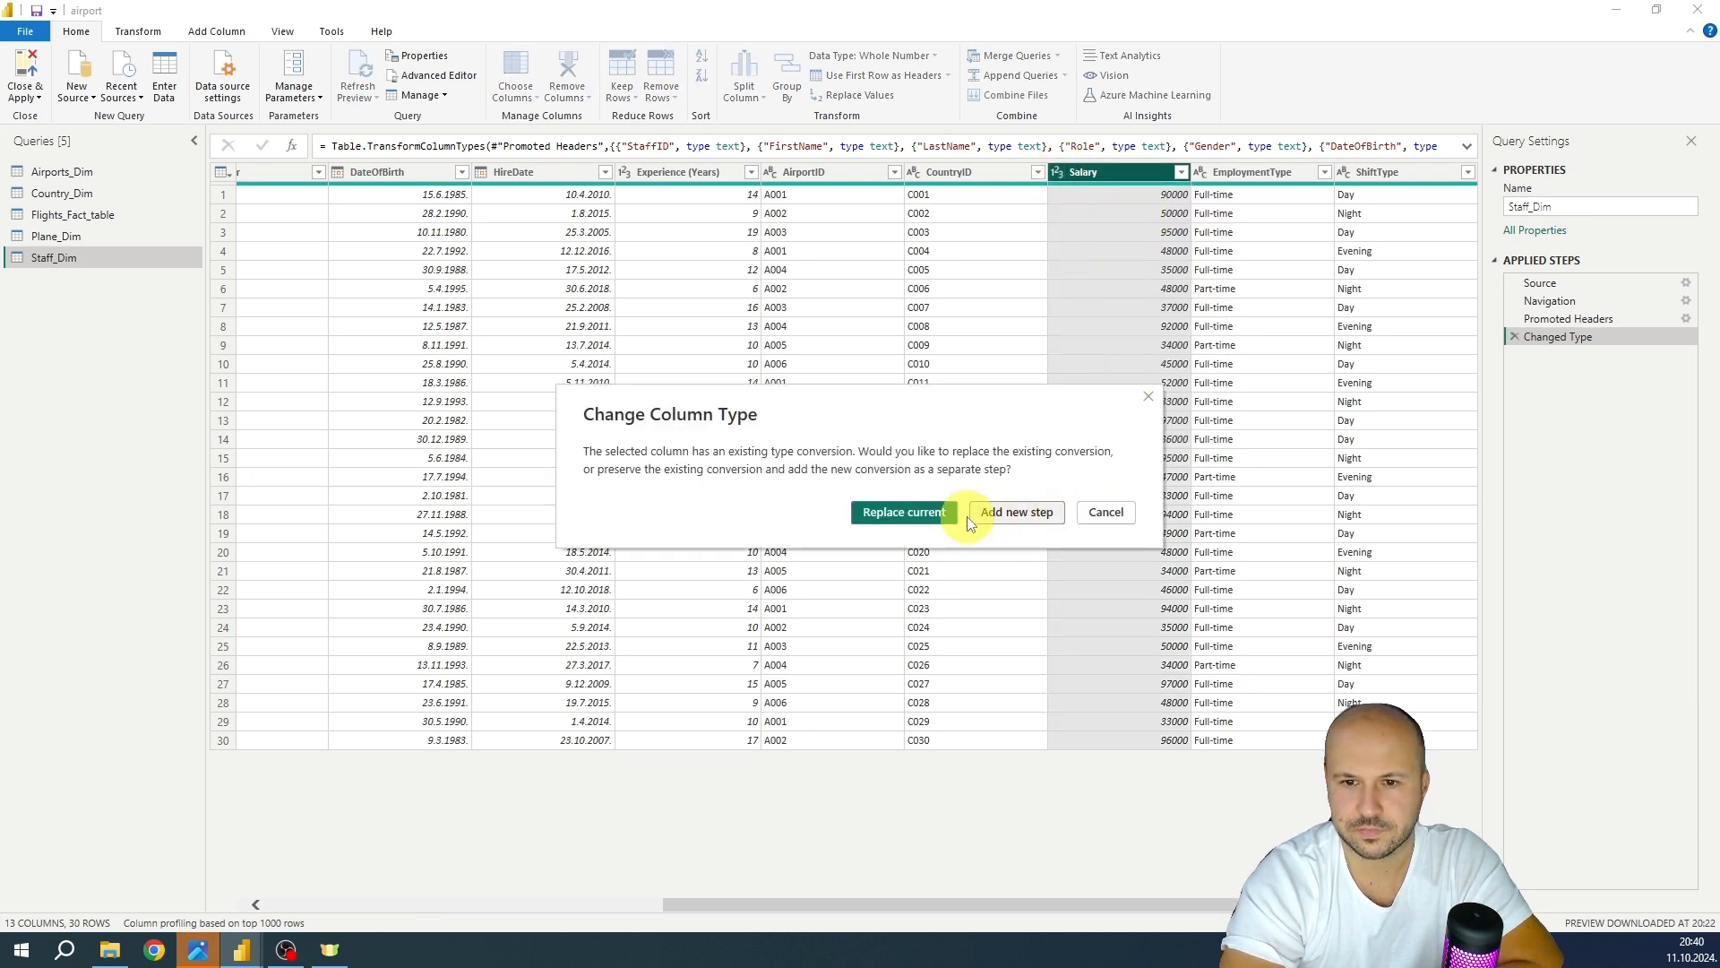
pyautogui.click(990, 509)
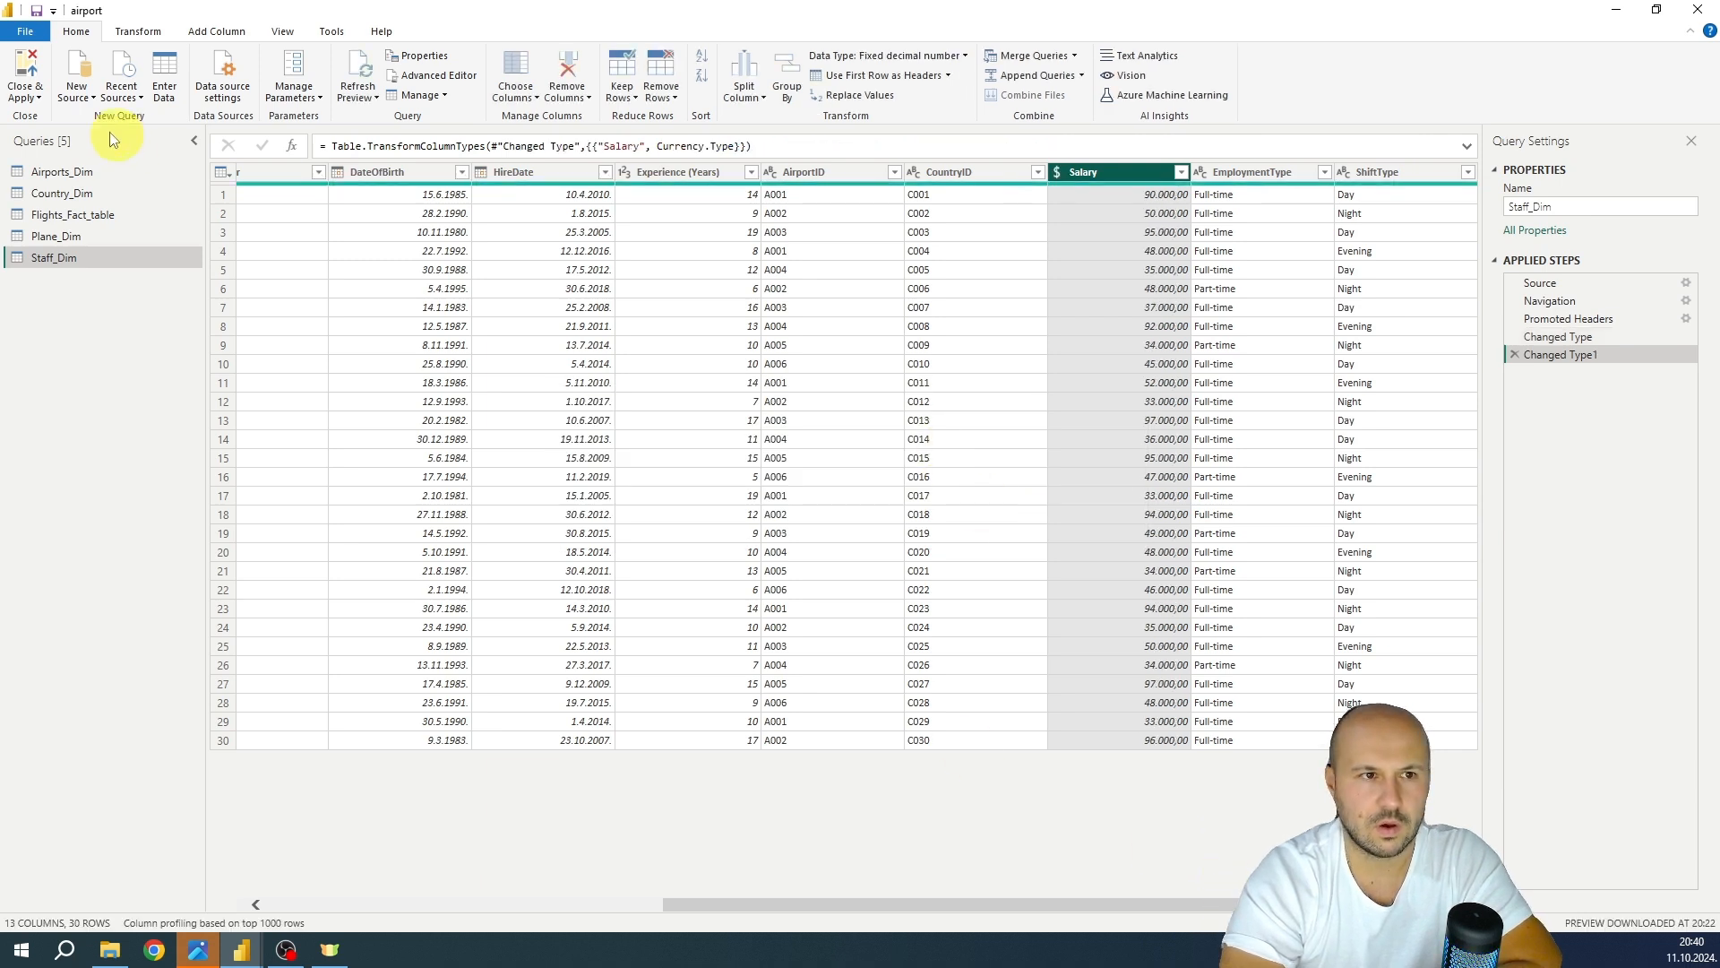
# Close Power Query with the changes applied and show the table diagram in the model view
pyautogui.click(29, 63)
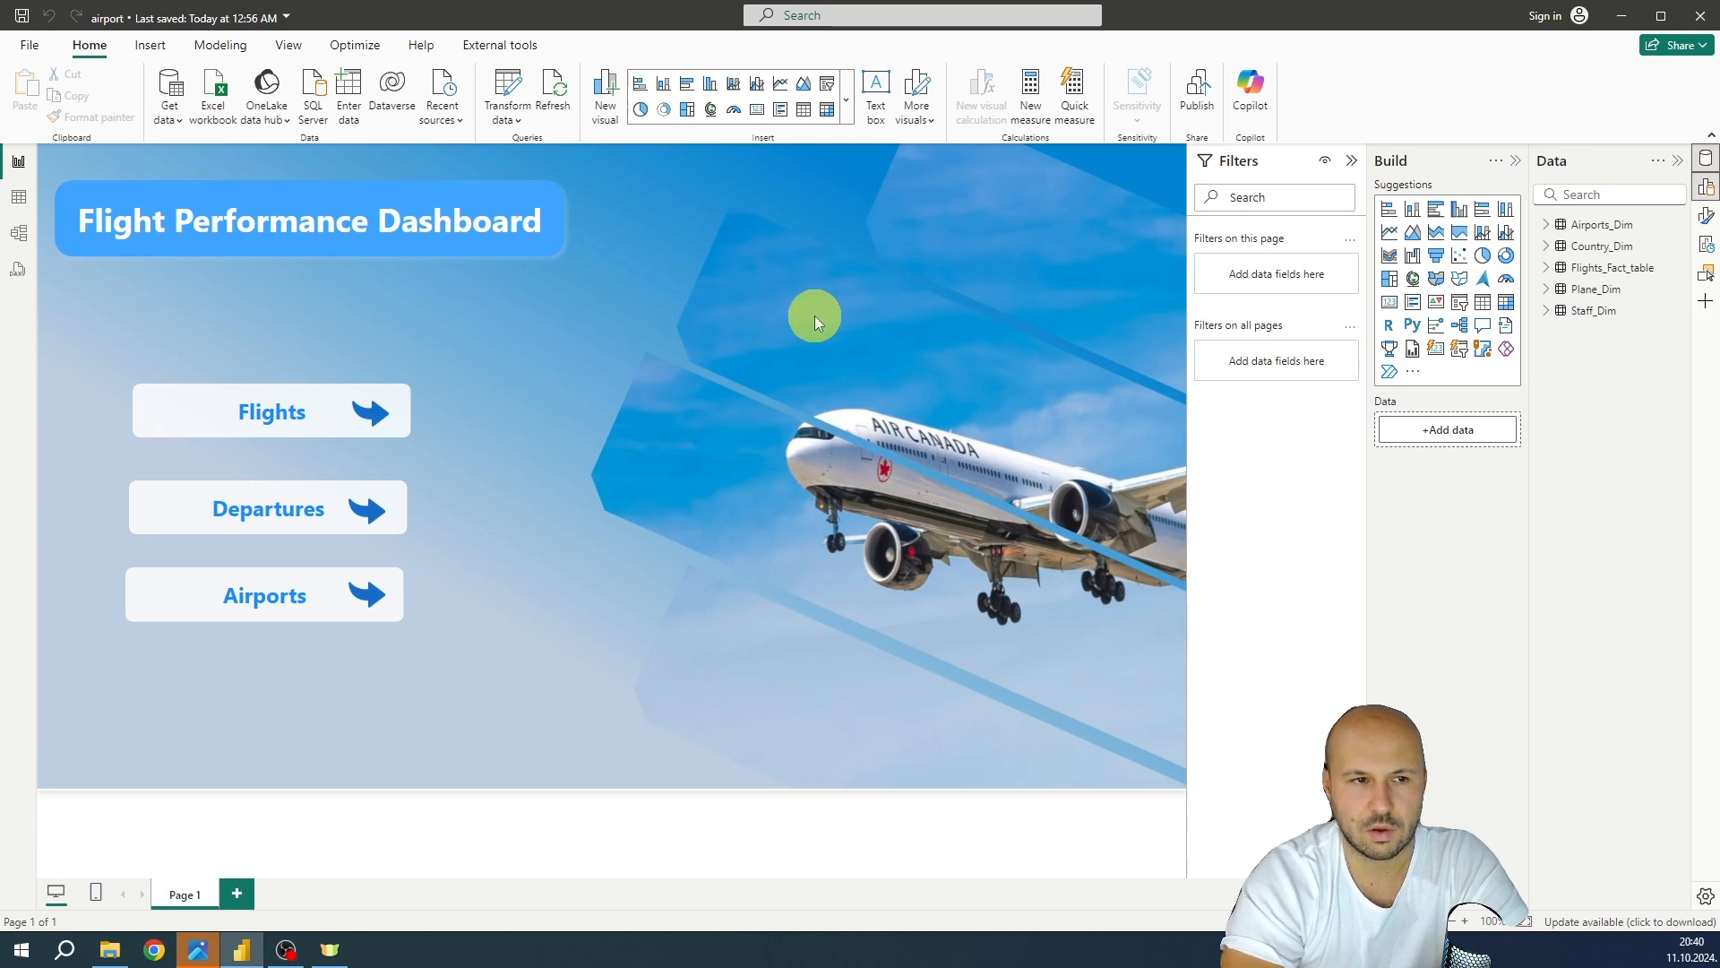
pyautogui.click(19, 225)
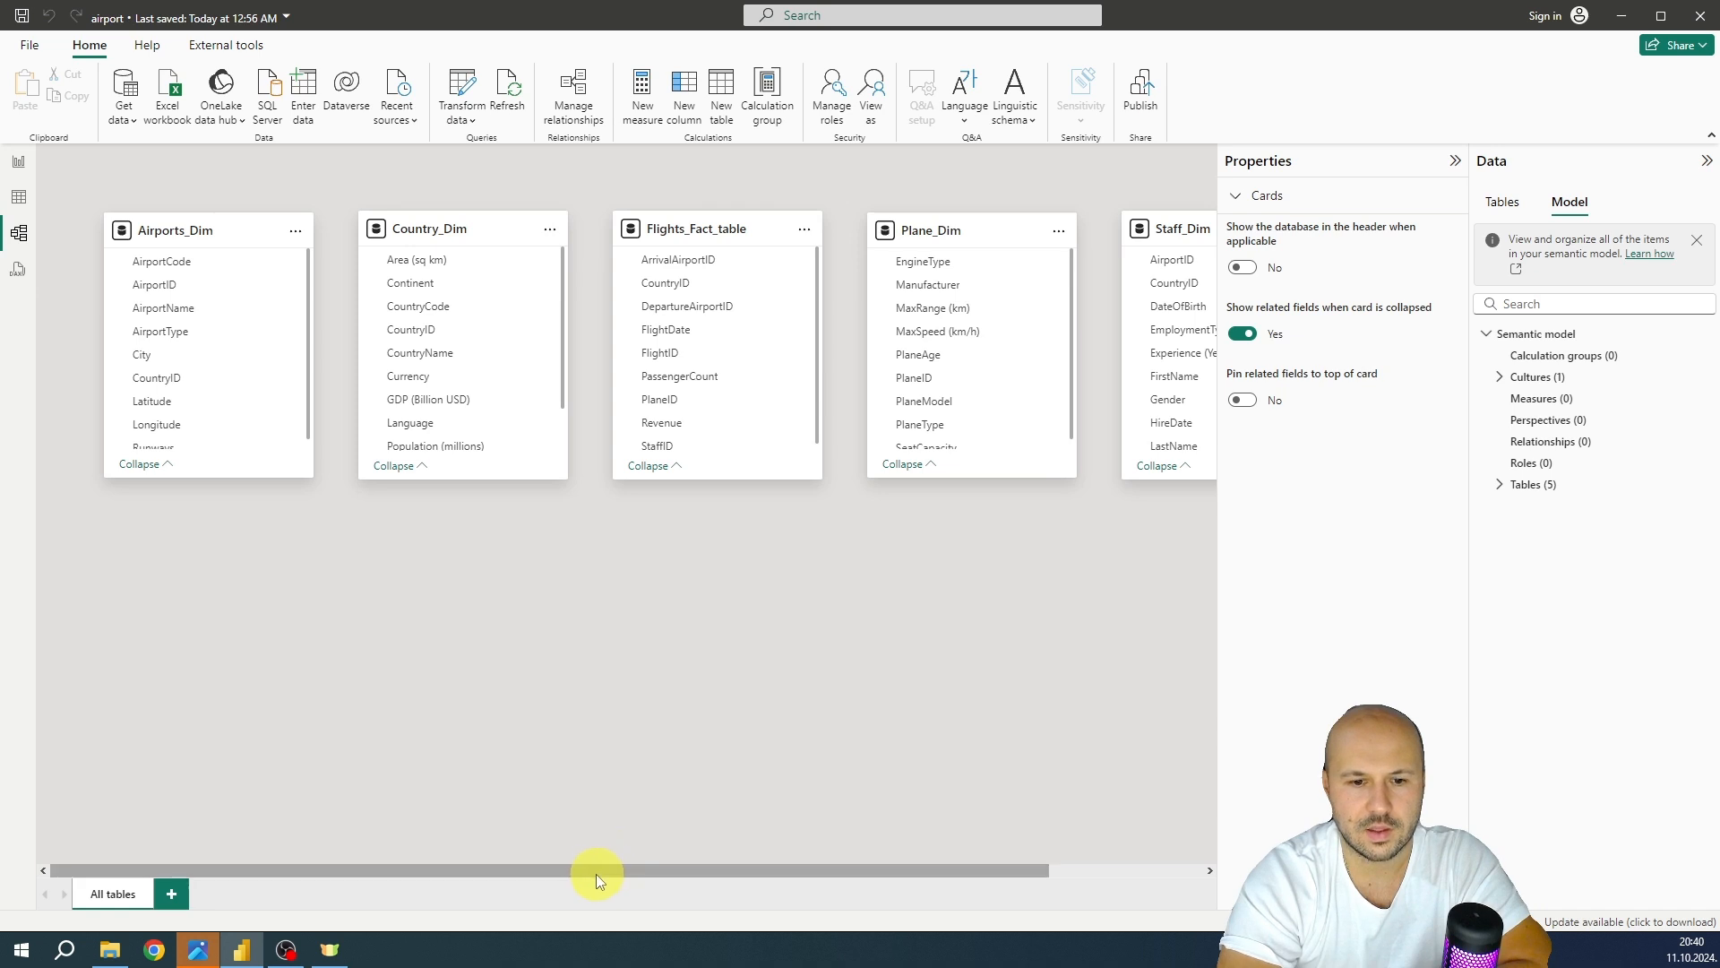
pyautogui.moveTo(591, 871)
pyautogui.mouseDown()
pyautogui.moveTo(875, 868)
pyautogui.moveTo(609, 878)
pyautogui.mouseUp()
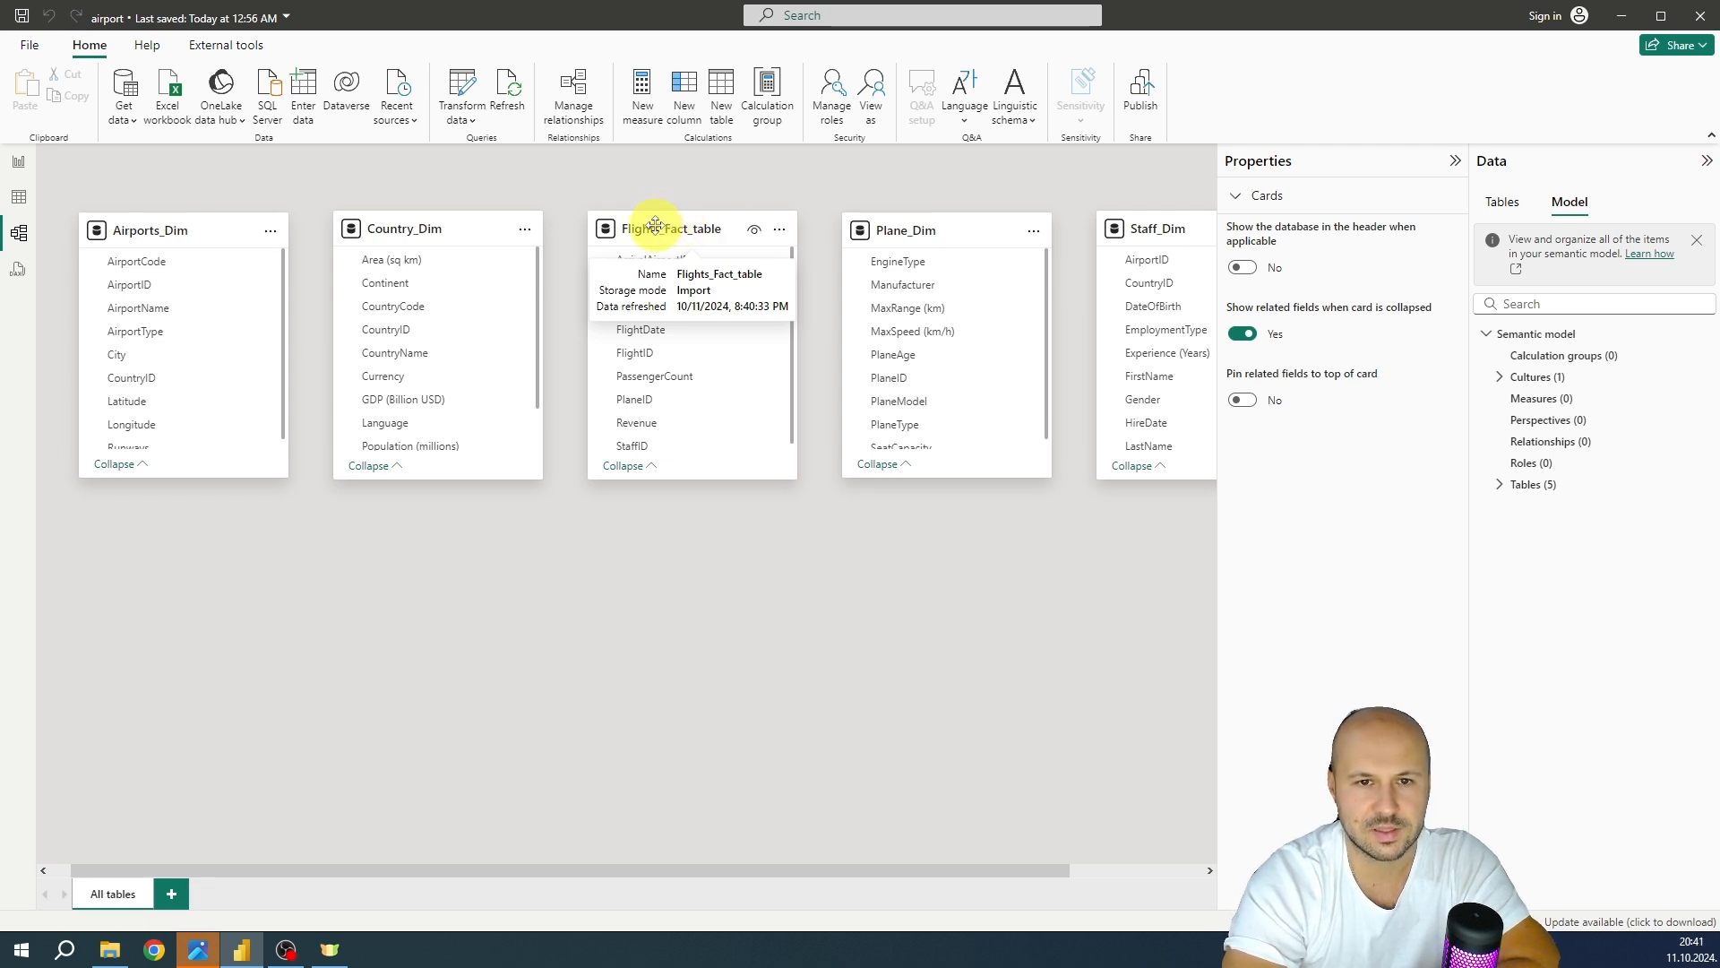
# Arrange the model with Flights_Fact_table in the centre, Country_Dim and Plane_Dim above it, and Airports_Dim and Staff_Dim at its lower sides
pyautogui.moveTo(654, 224); pyautogui.dragTo(652, 584)
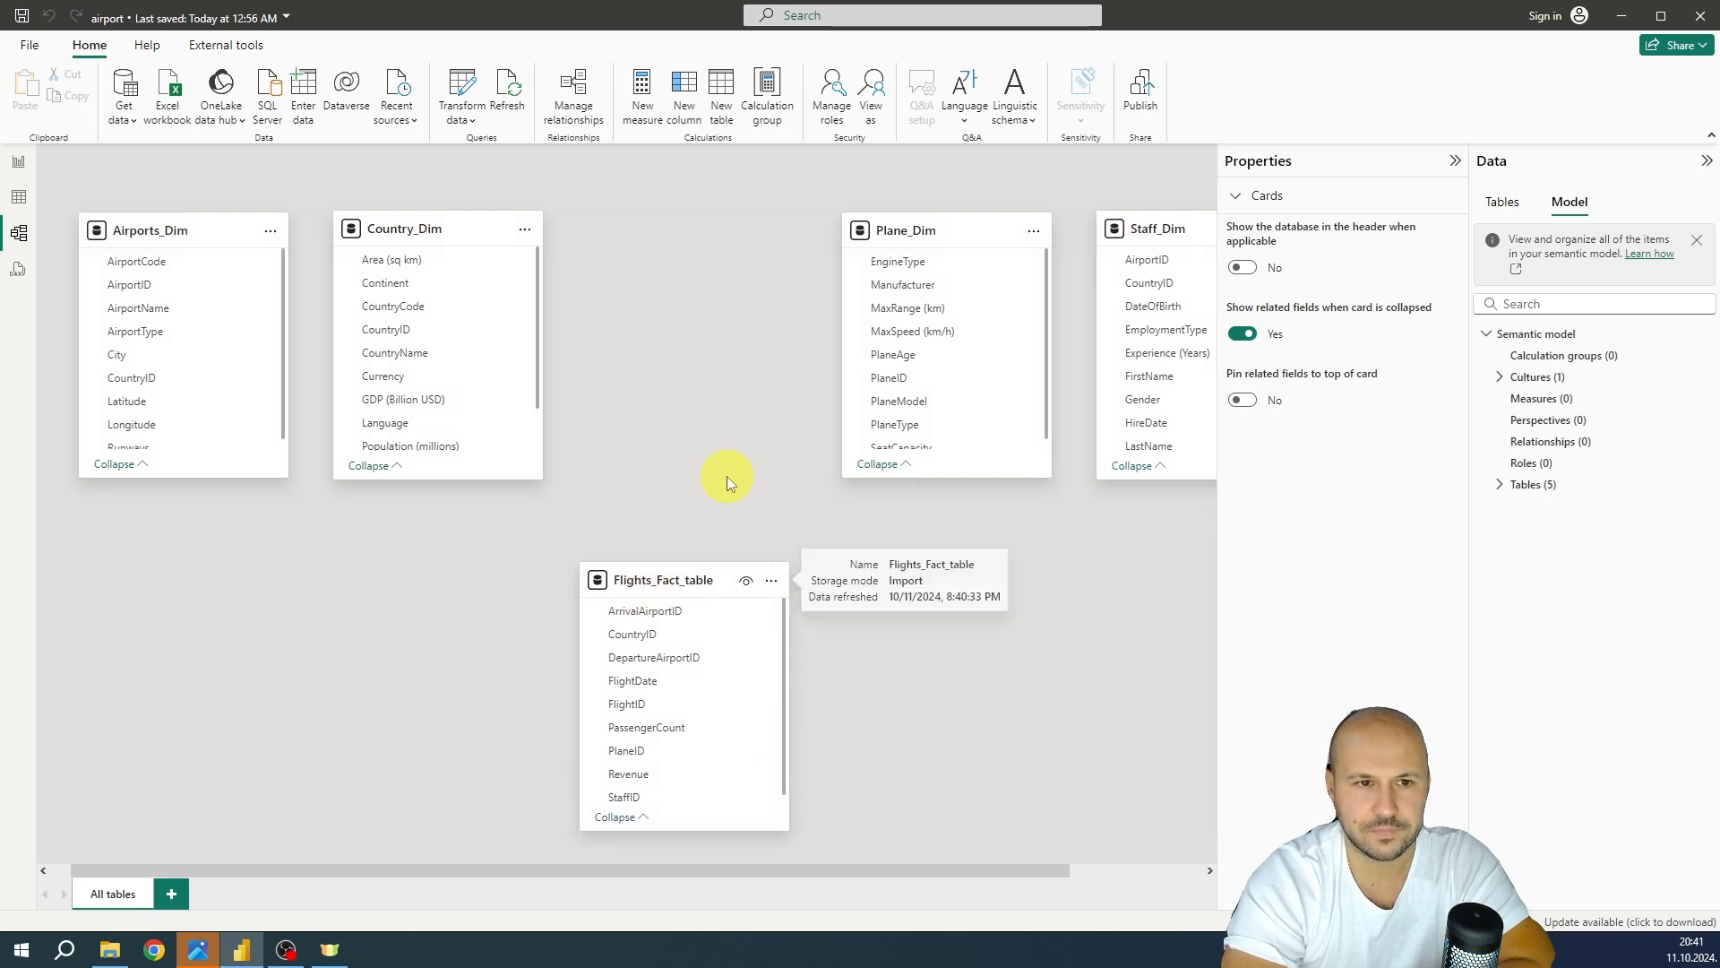
pyautogui.moveTo(455, 226); pyautogui.dragTo(499, 223)
pyautogui.moveTo(896, 229); pyautogui.dragTo(824, 219)
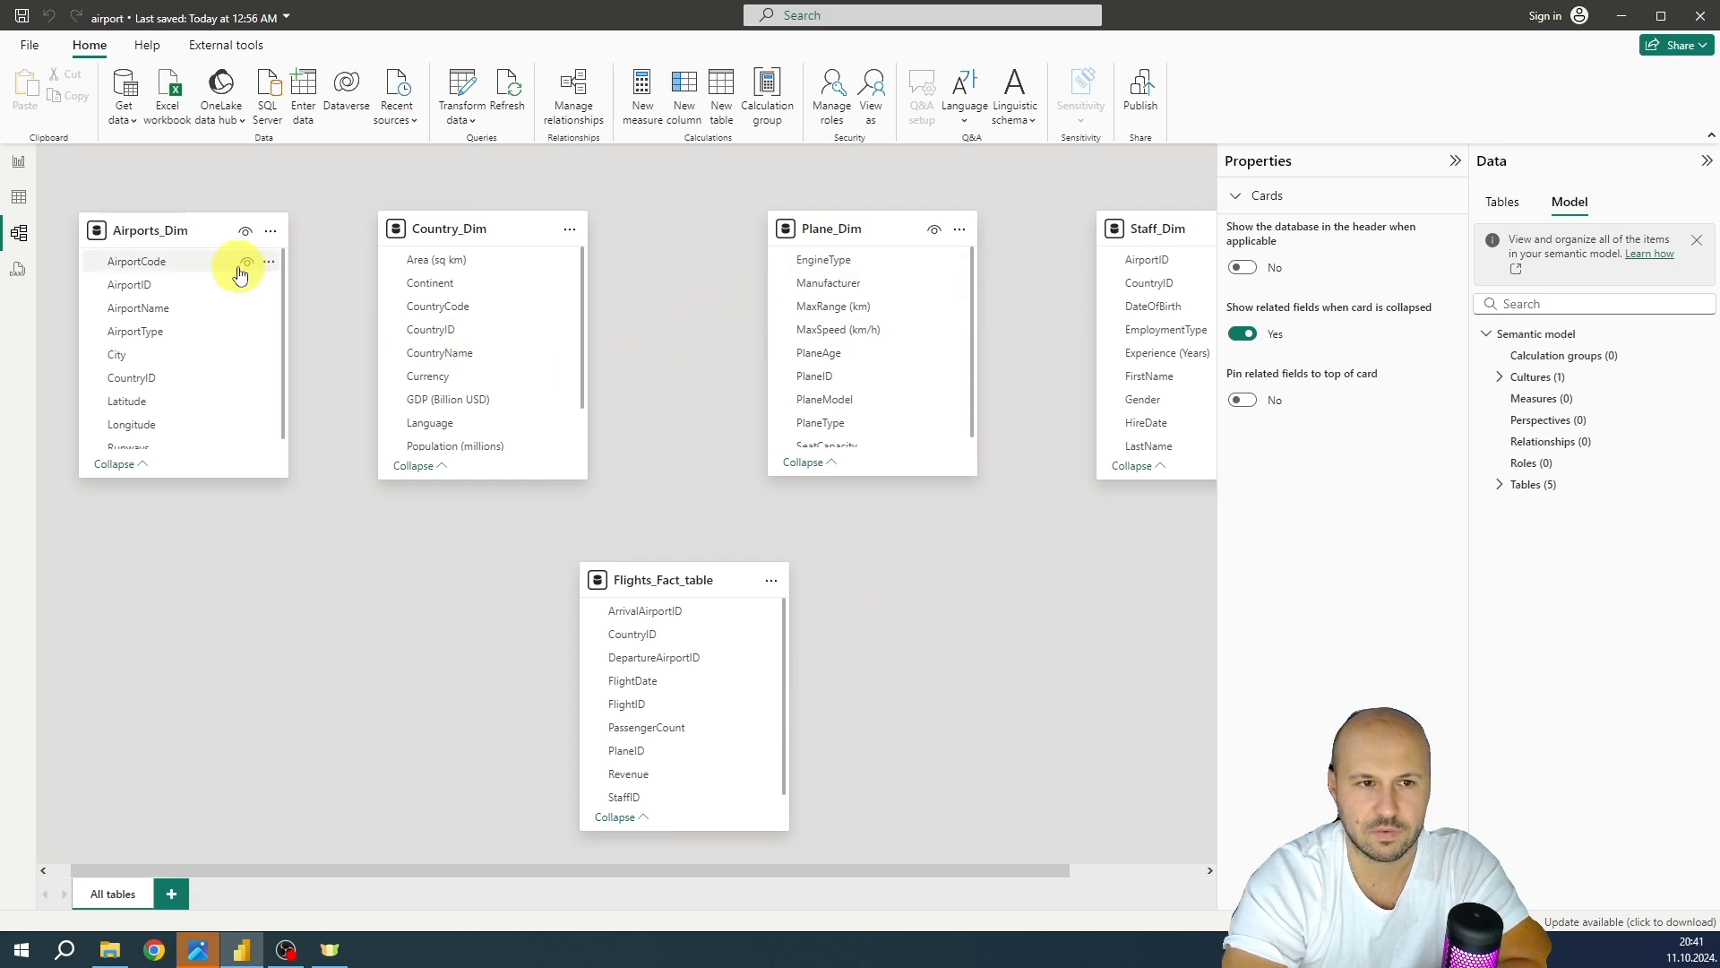
pyautogui.moveTo(206, 224); pyautogui.dragTo(390, 771)
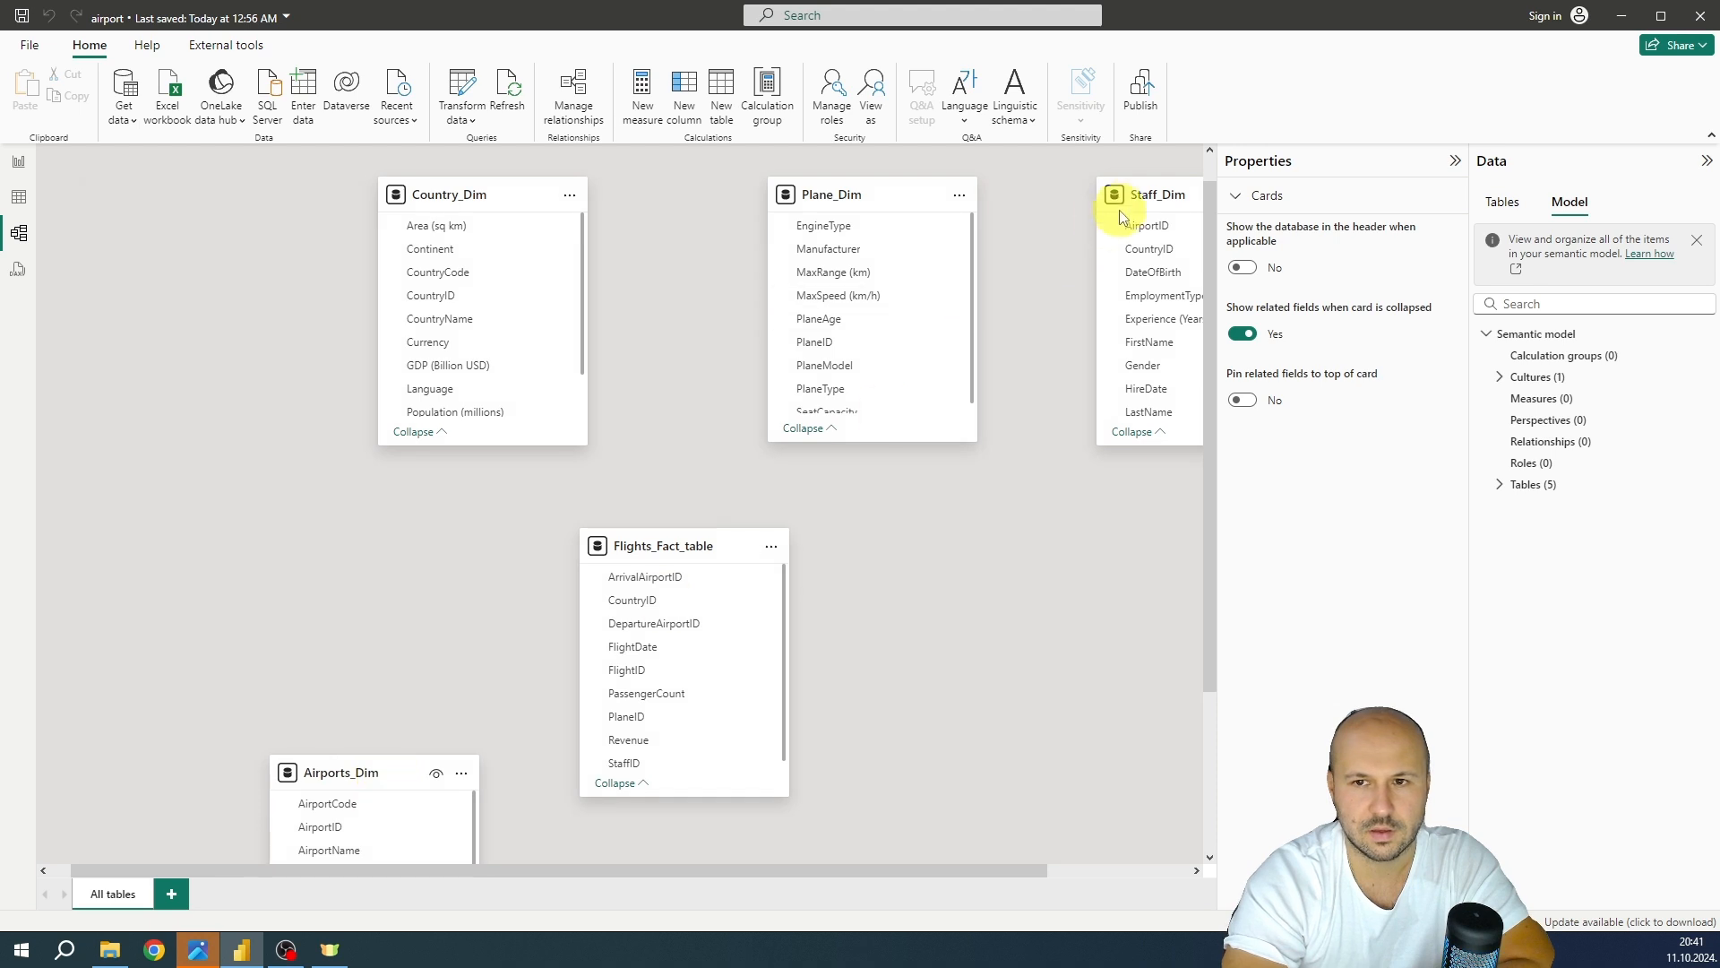
pyautogui.moveTo(1125, 197); pyautogui.dragTo(997, 762)
pyautogui.scroll(-3, 1048, 620)
pyautogui.moveTo(691, 368); pyautogui.dragTo(696, 347)
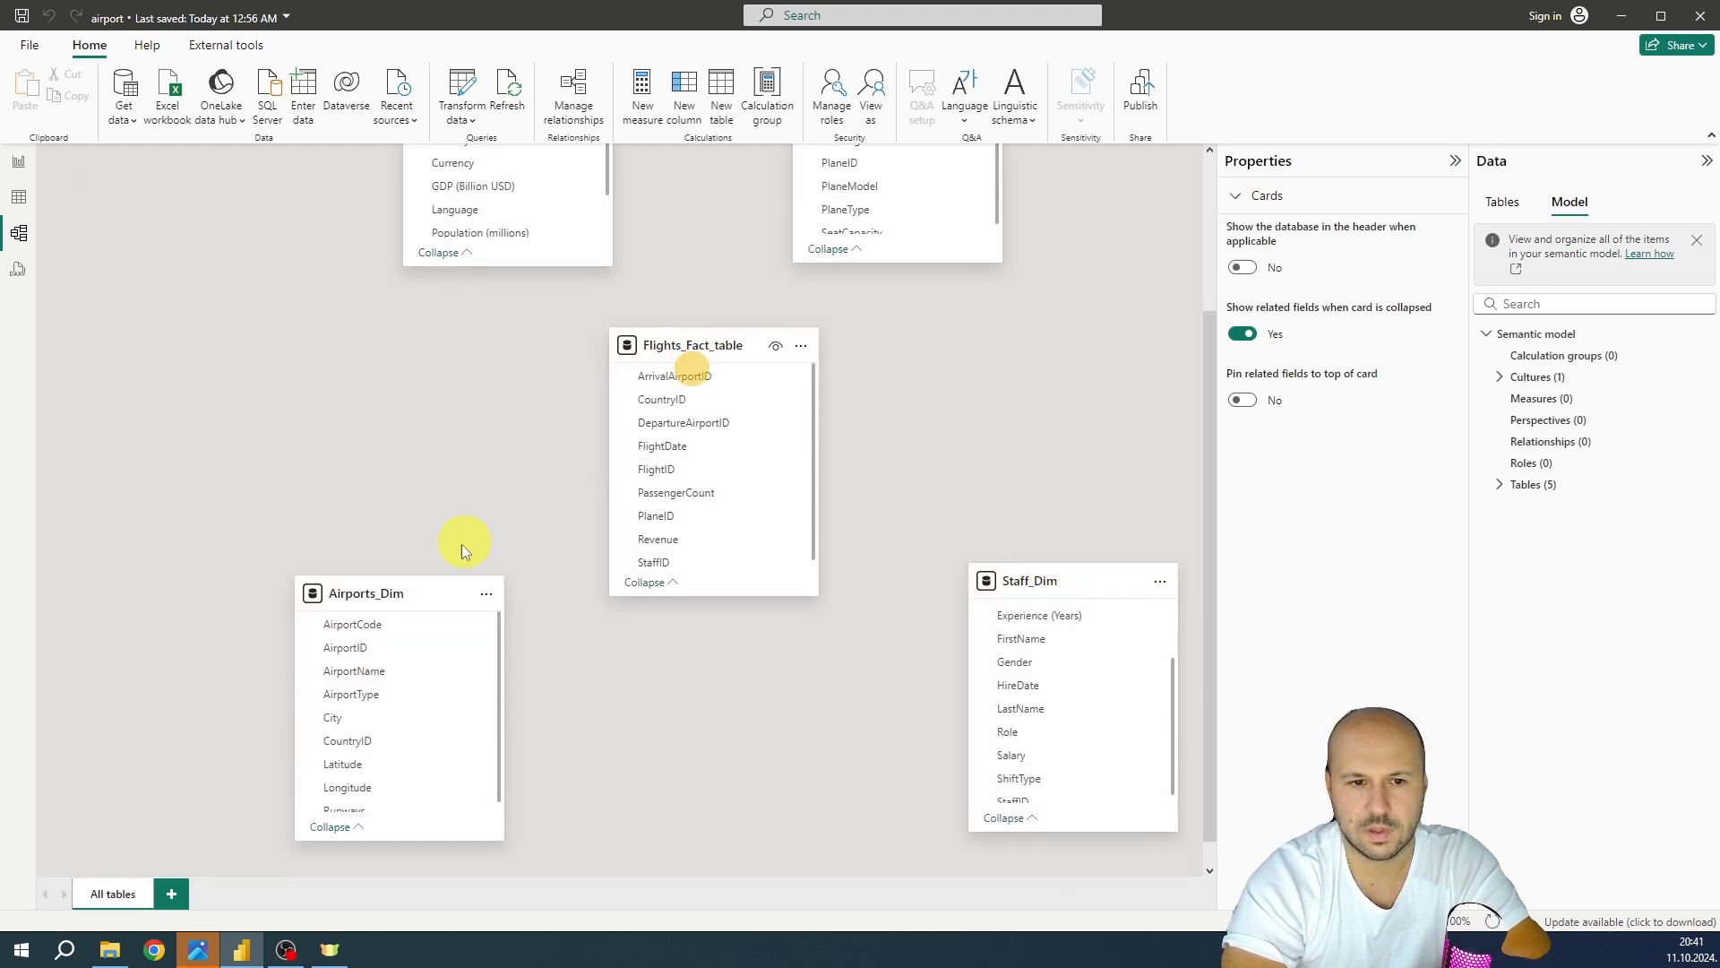
pyautogui.moveTo(414, 591); pyautogui.dragTo(412, 638)
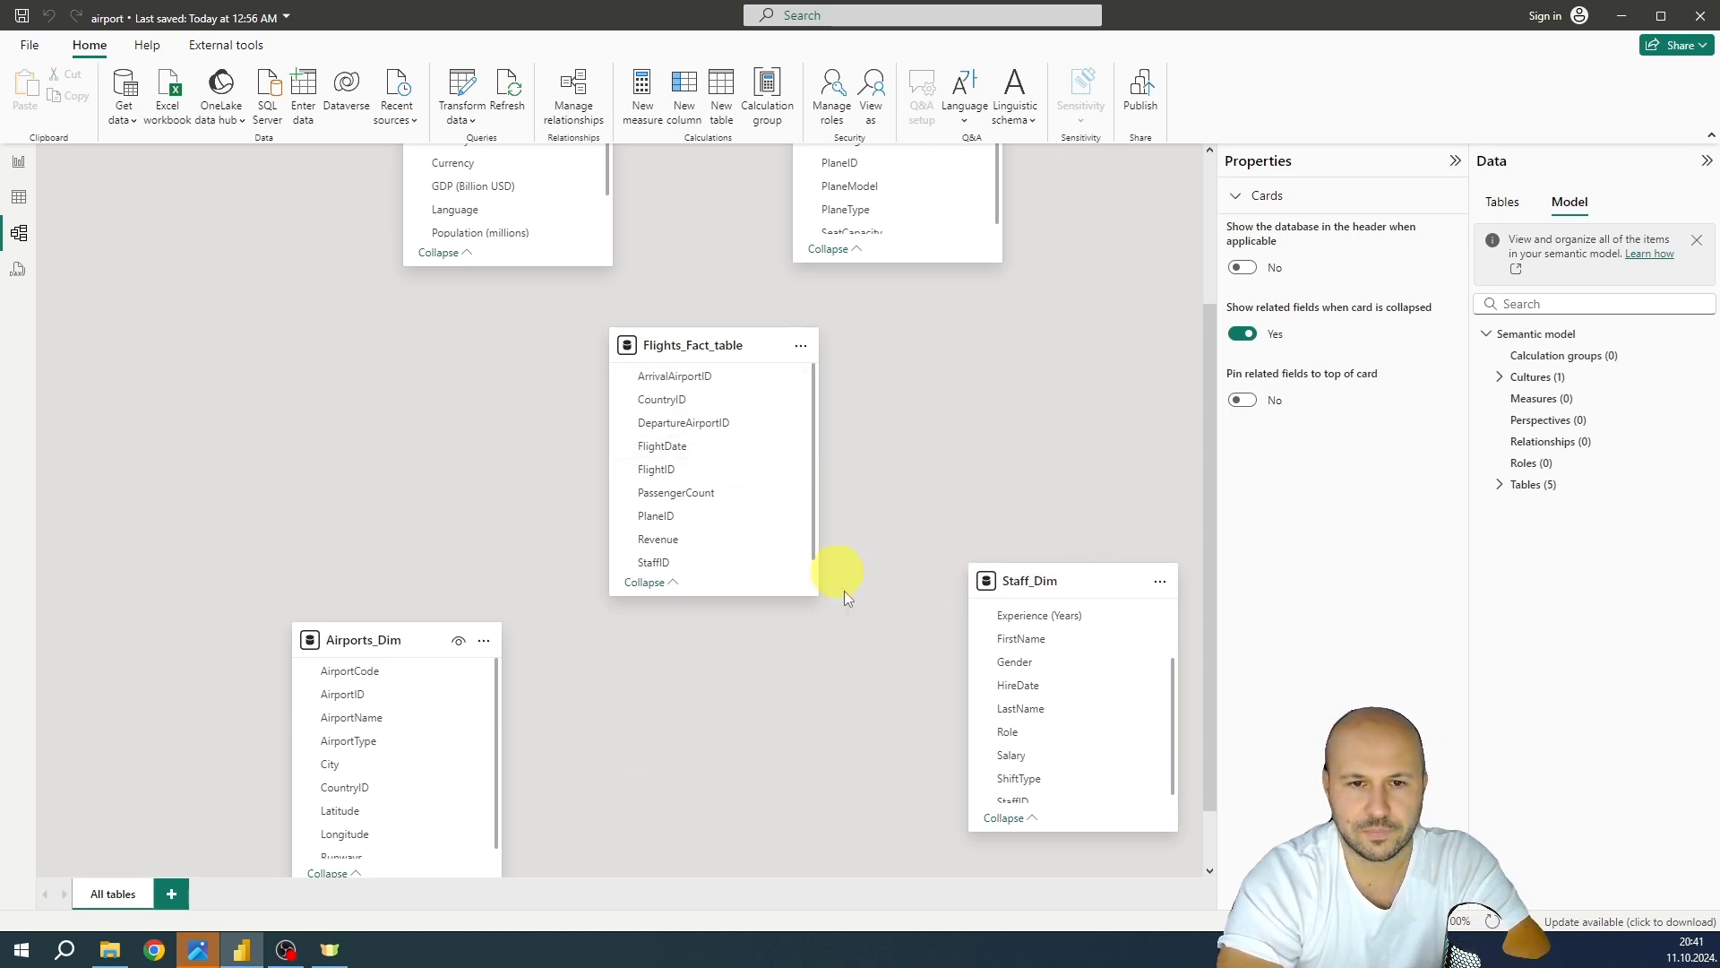
# Create an active one-to-many relationship with single cross-filter direction from CountryID in Country_Dim to CountryID in Flights_Fact_table
pyautogui.scroll(1, 505, 314)
pyautogui.scroll(4, 505, 313)
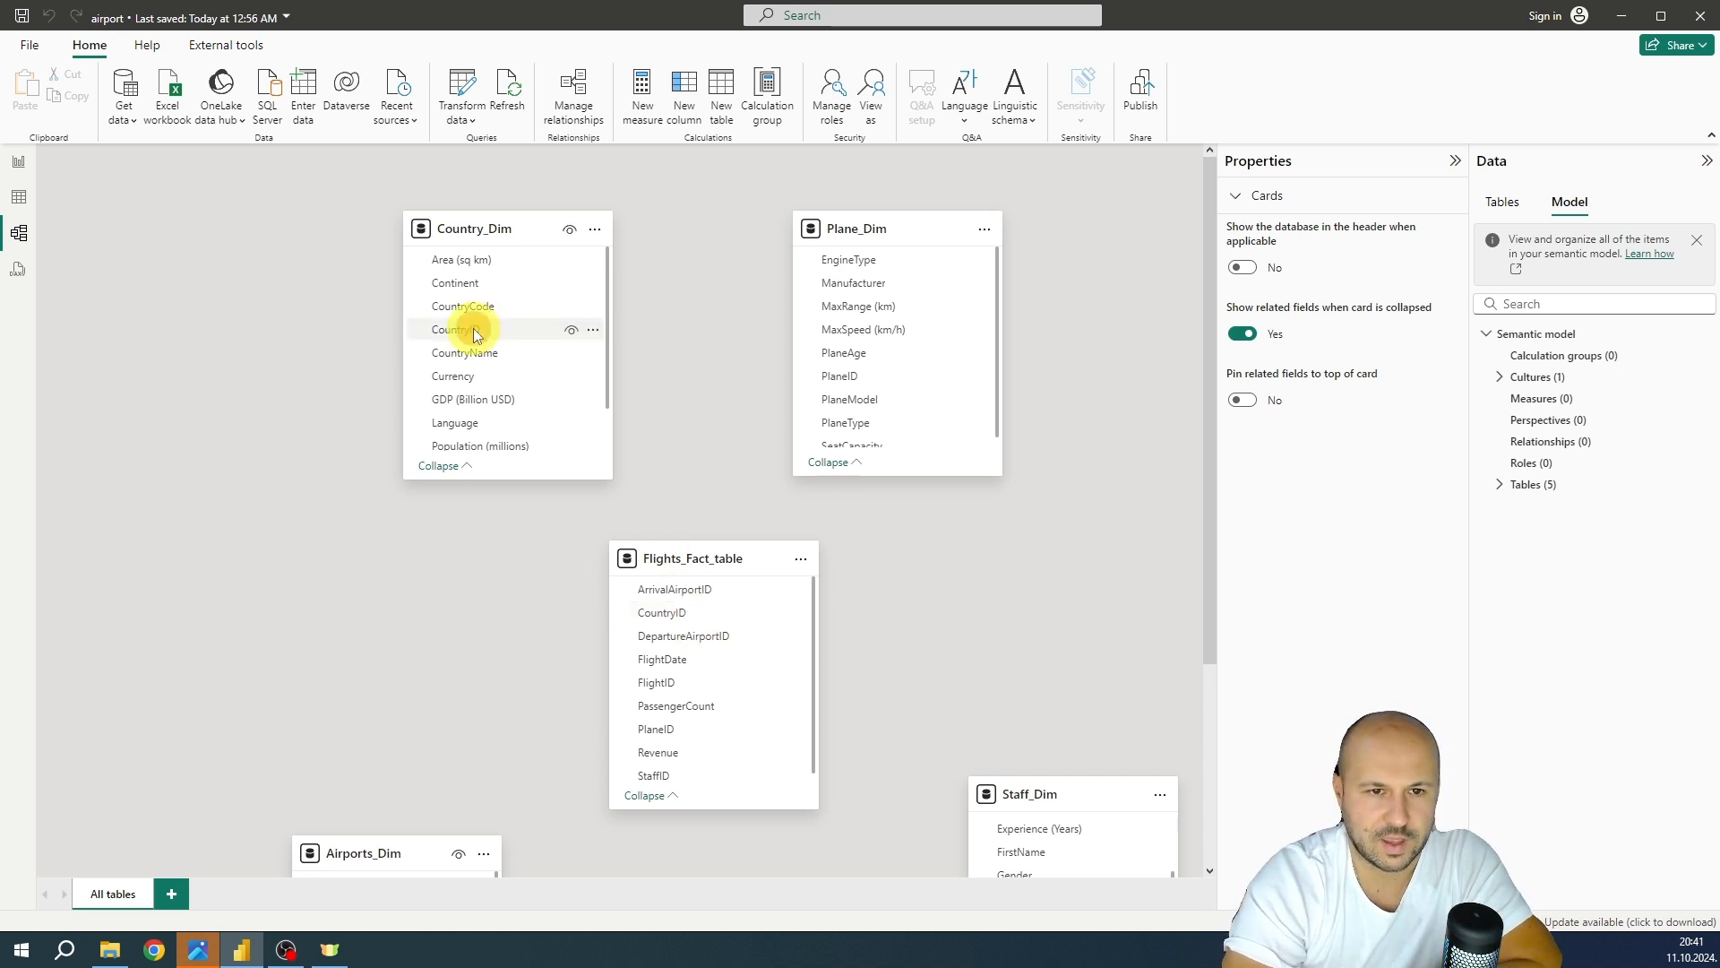
pyautogui.moveTo(473, 328); pyautogui.dragTo(688, 618)
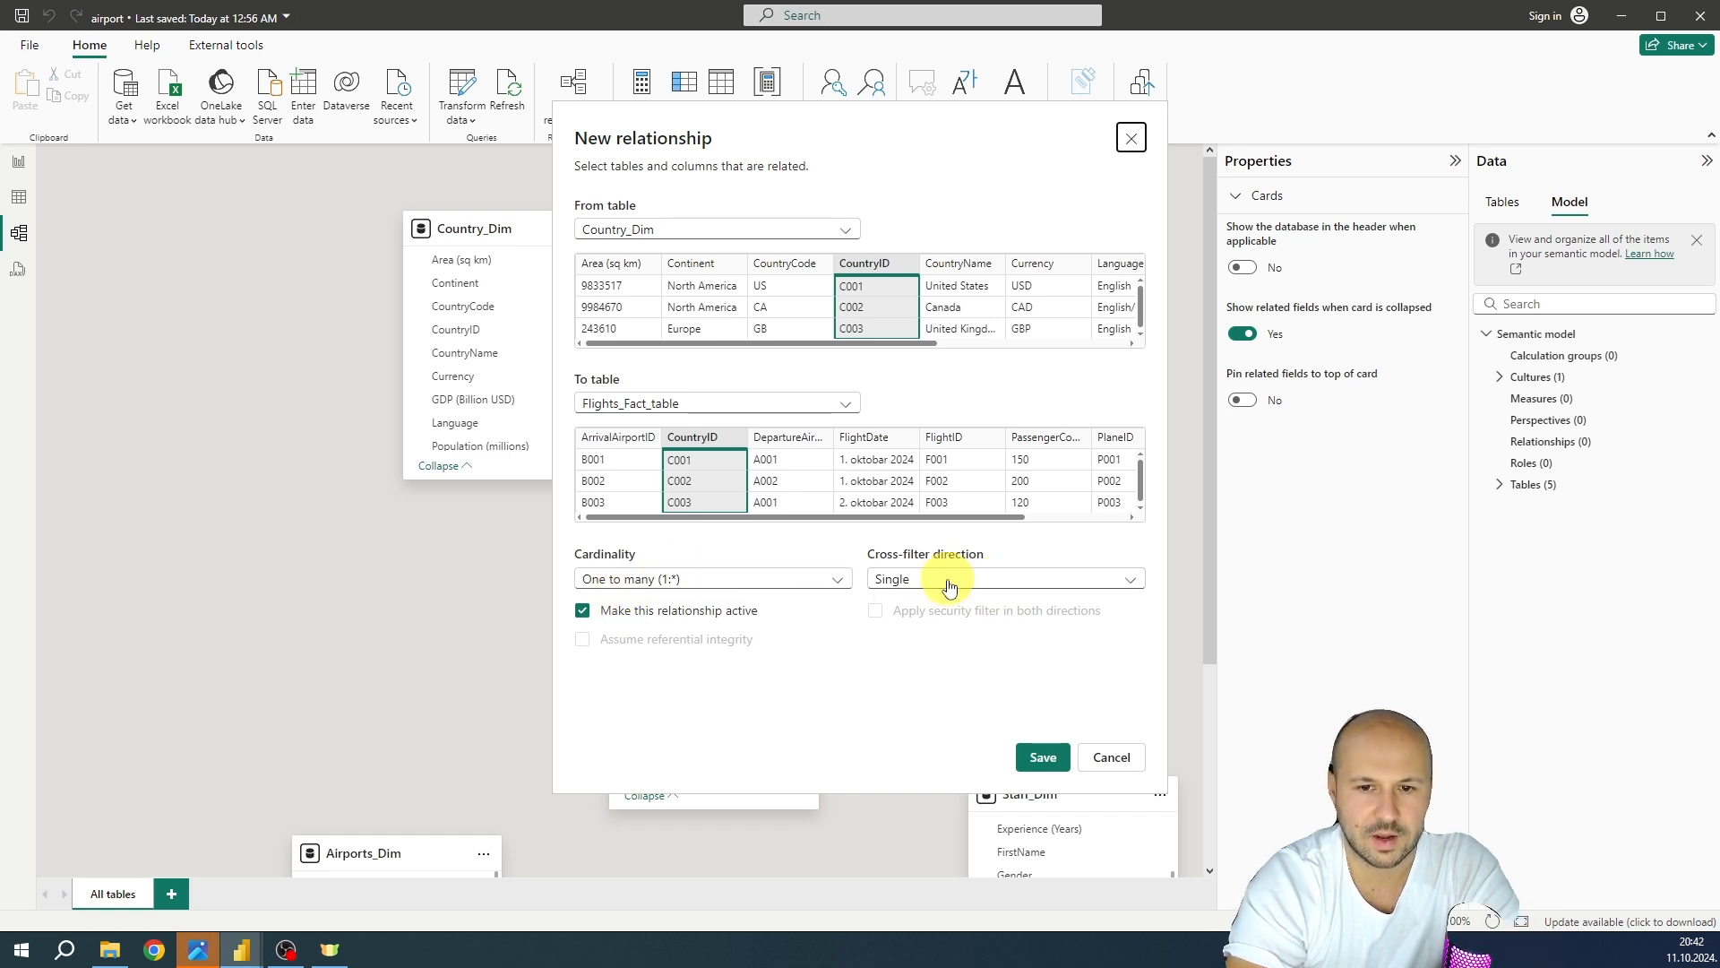
pyautogui.click(1028, 767)
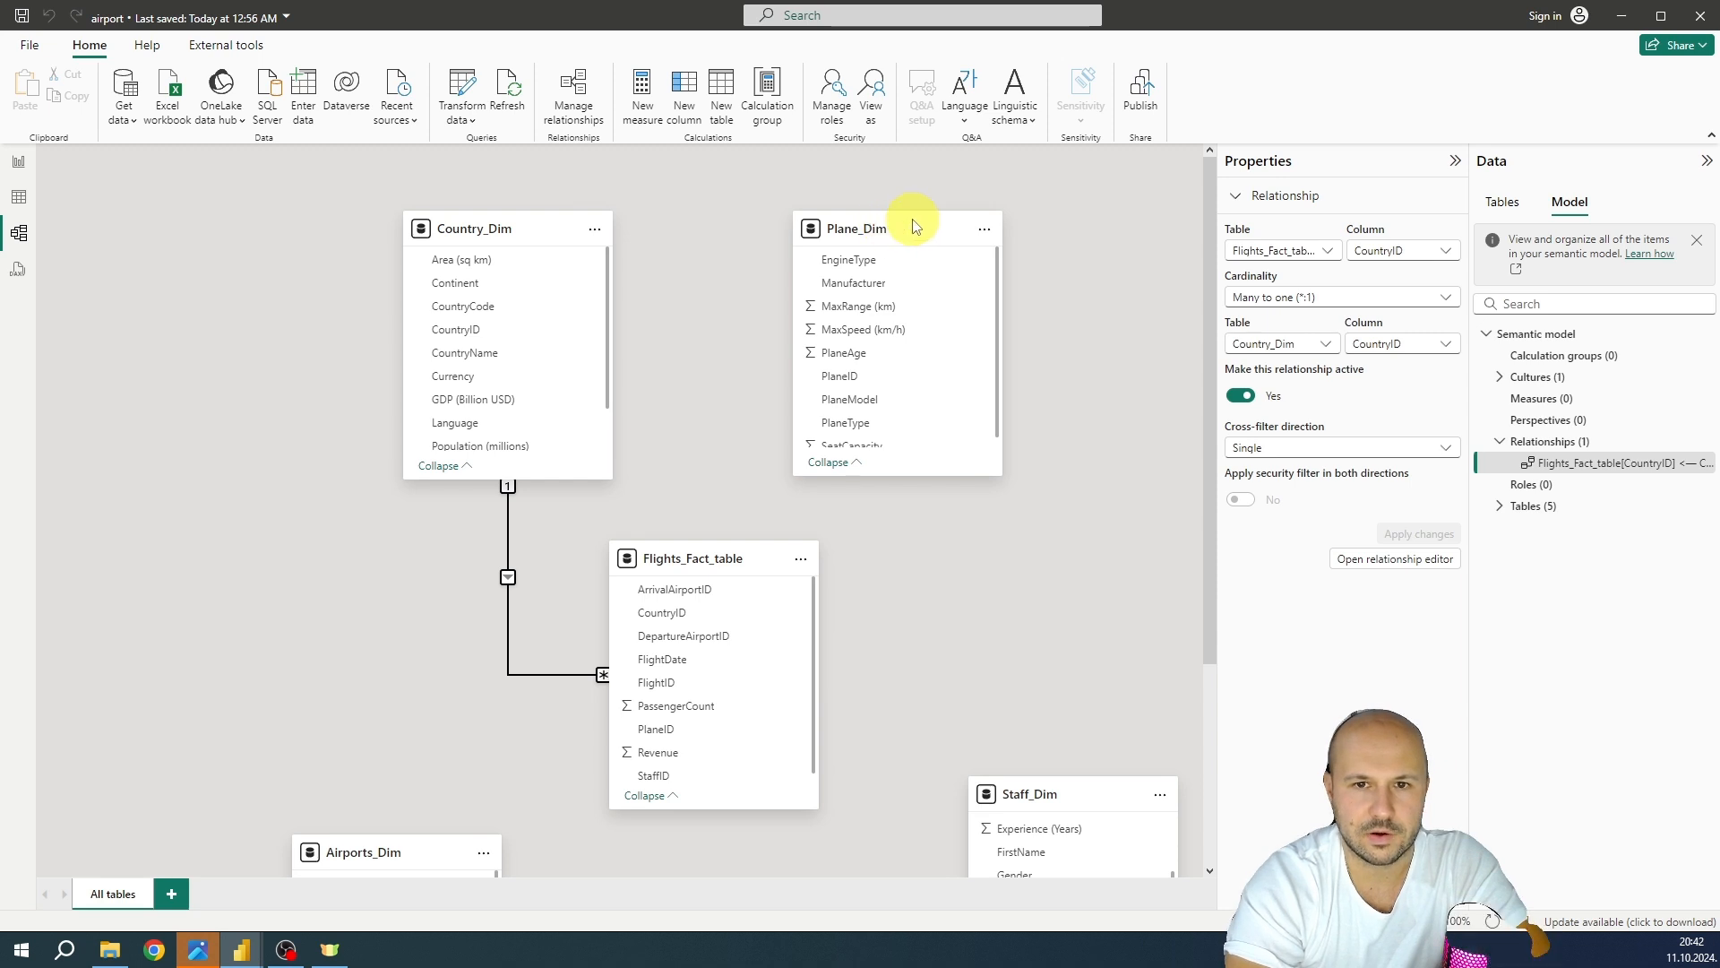
# Create an active one-to-many relationship with single cross-filter direction from AirportID in Airports_Dim to ArrivalAirportID in Flights_Fact_table
pyautogui.click(573, 89)
pyautogui.click(600, 210)
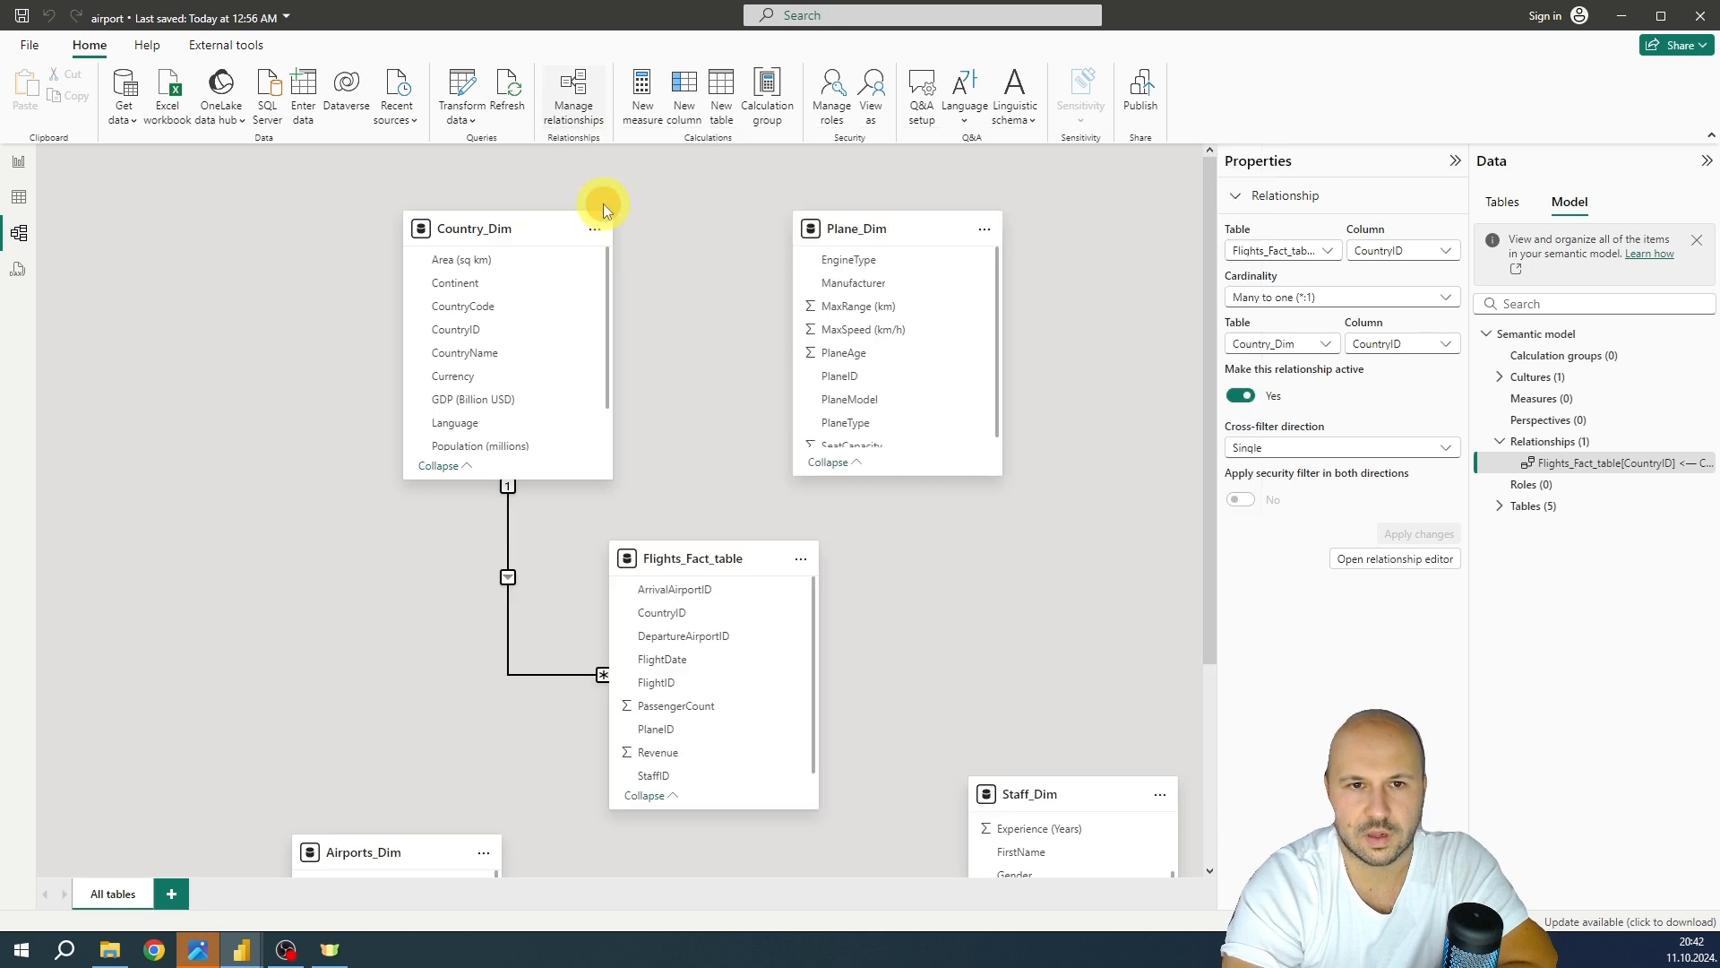
pyautogui.click(799, 241)
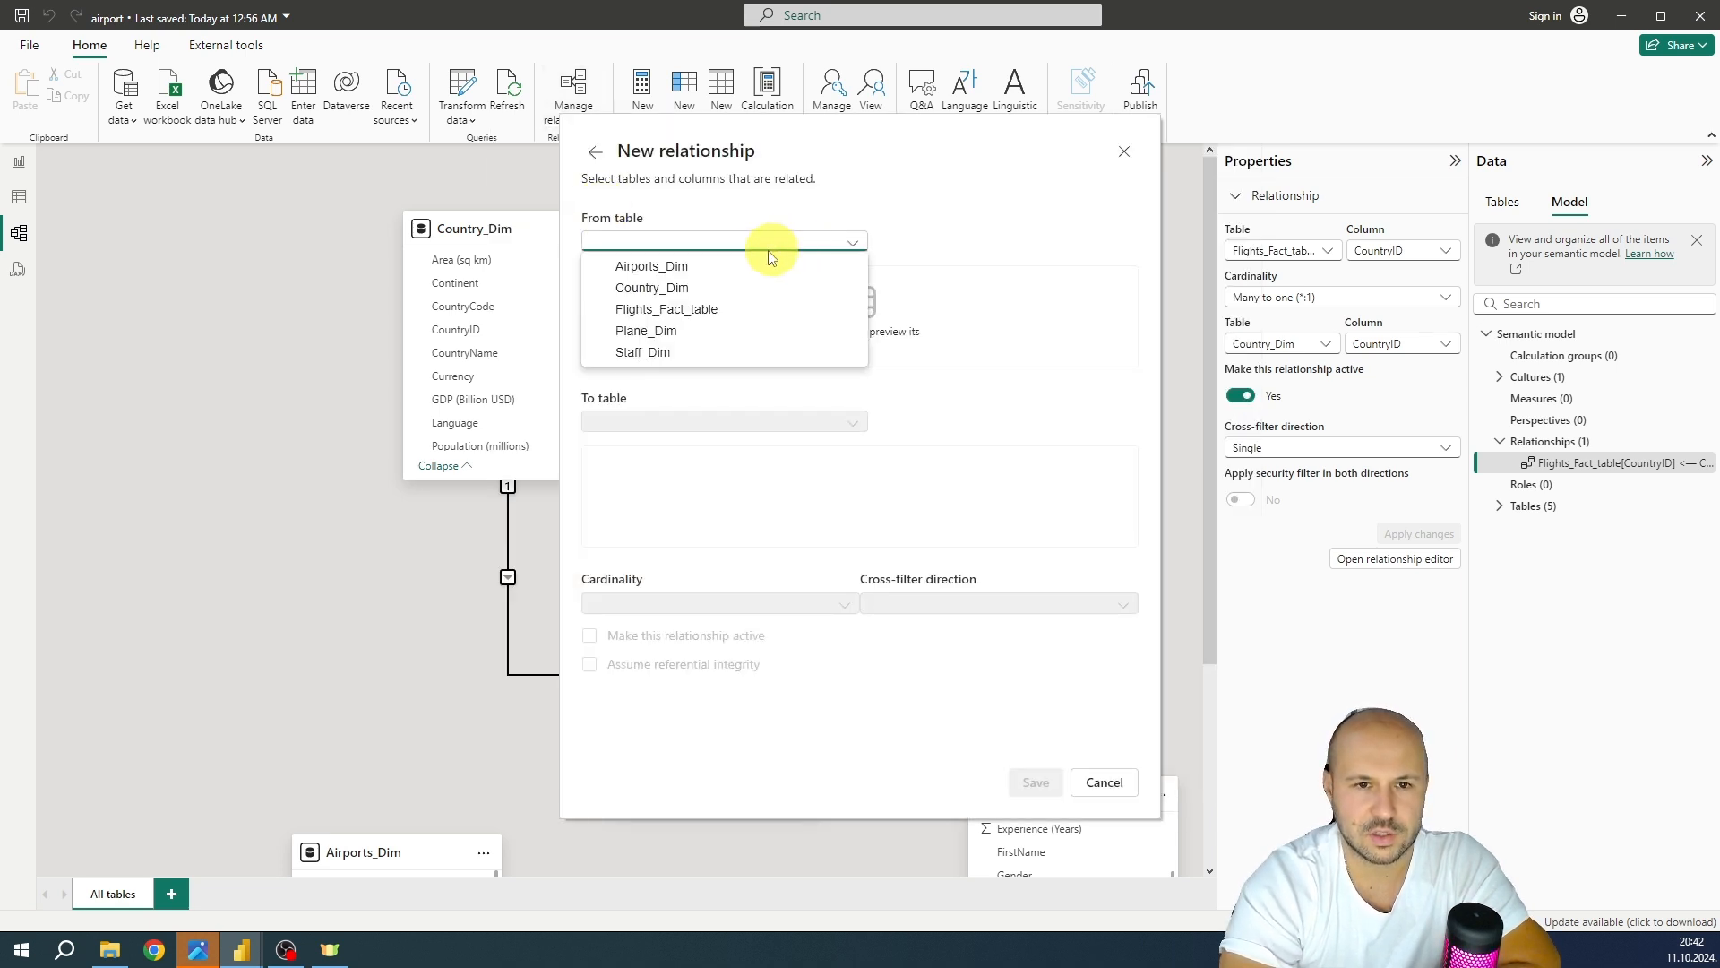
pyautogui.click(692, 269)
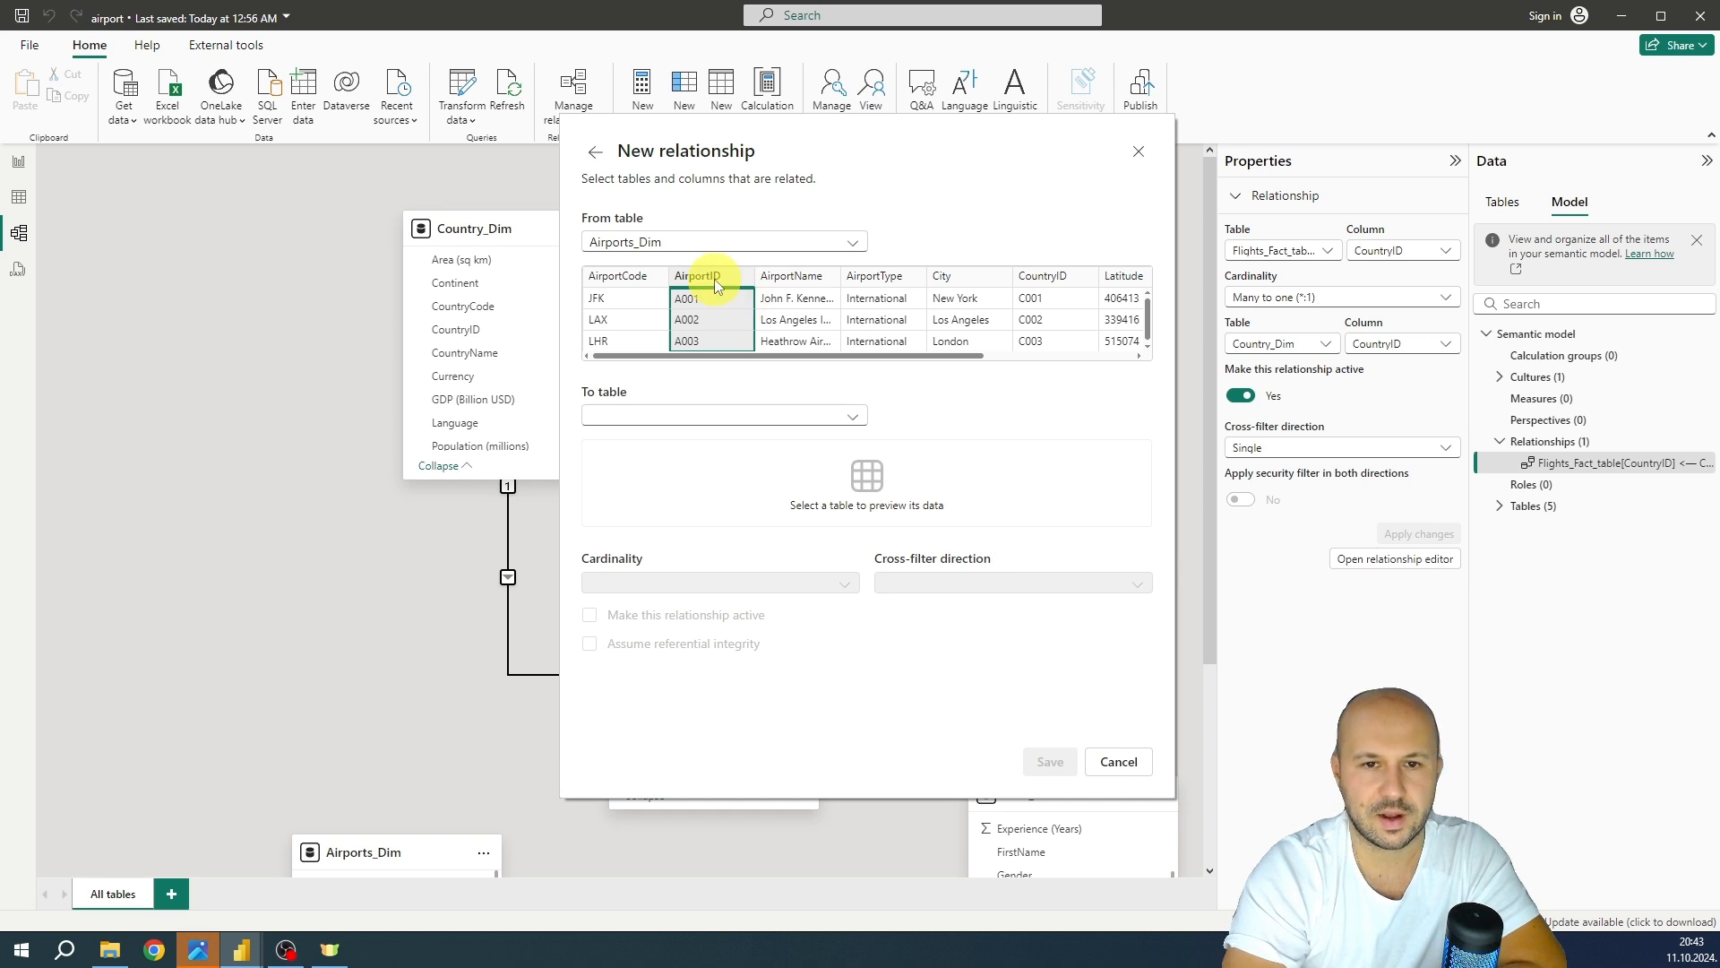
pyautogui.click(707, 414)
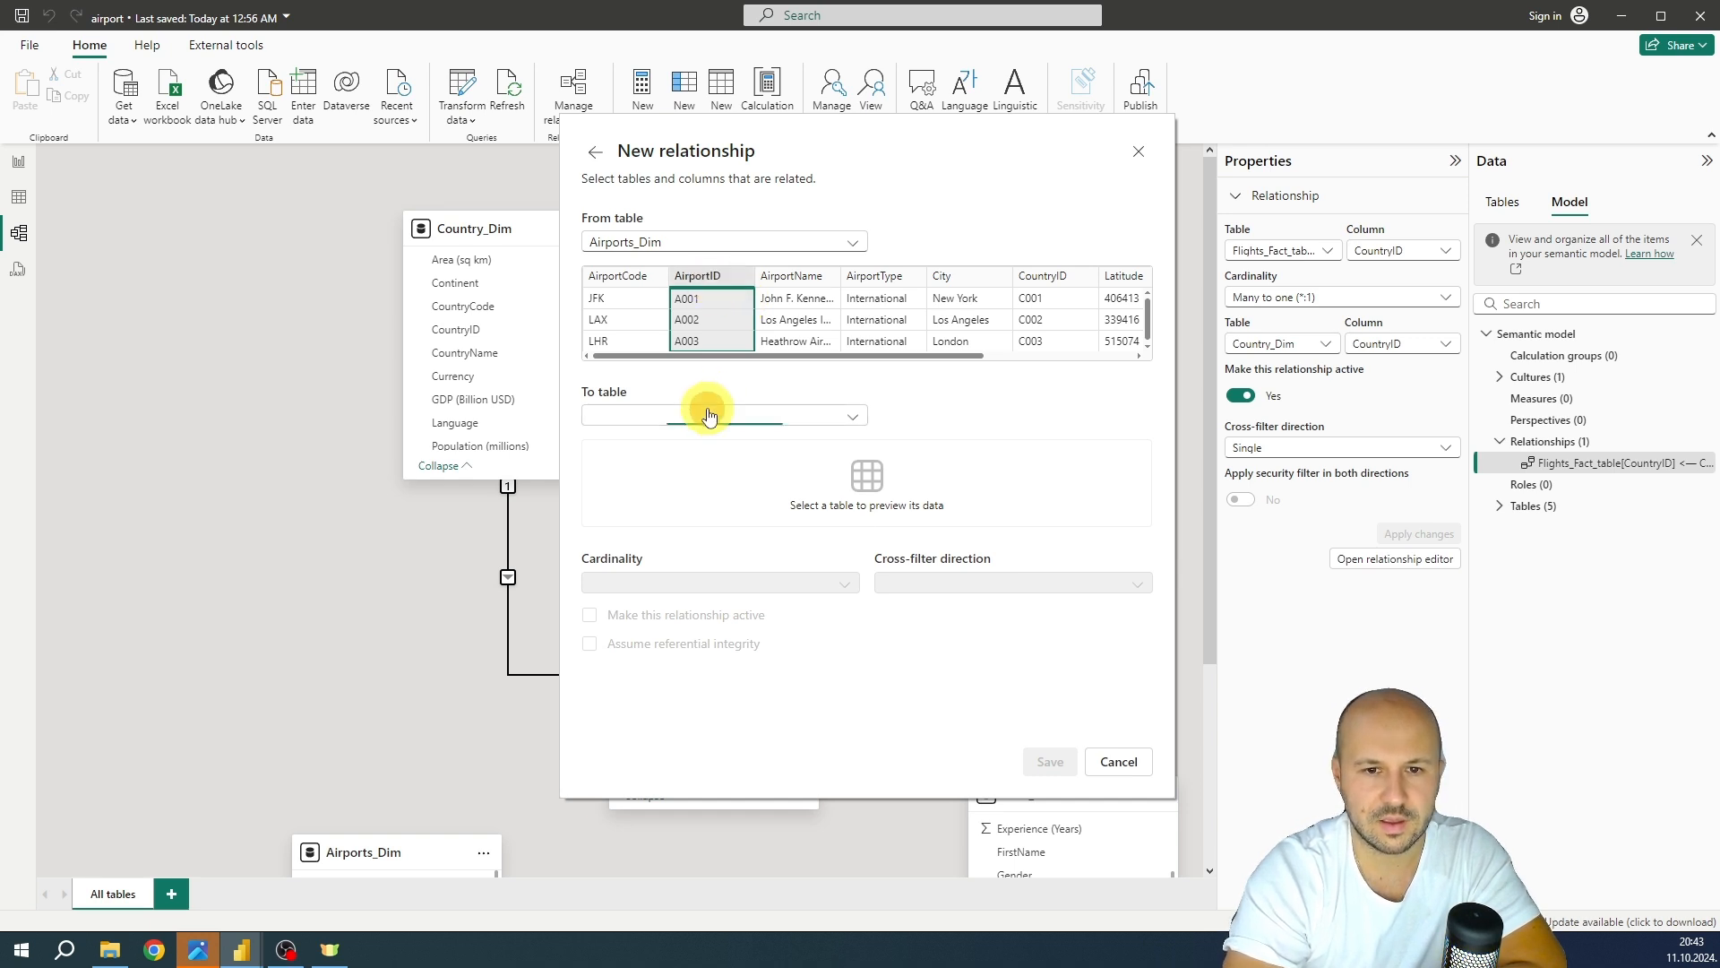
pyautogui.click(714, 461)
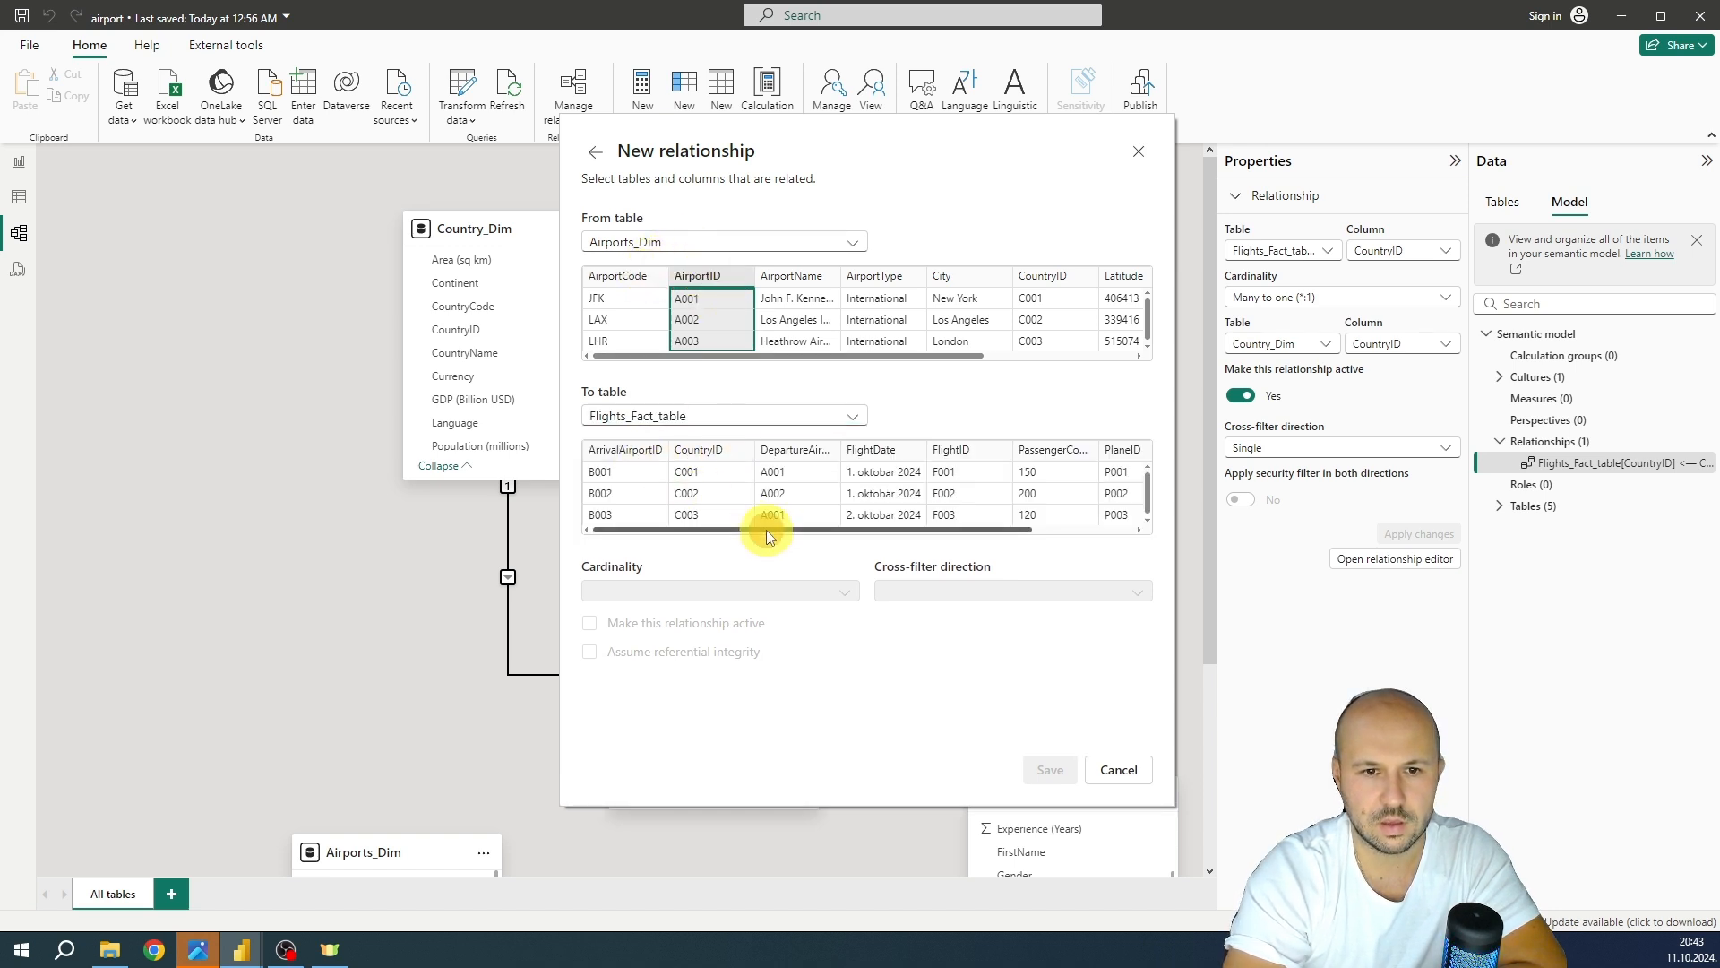
pyautogui.moveTo(766, 530)
pyautogui.mouseDown()
pyautogui.moveTo(889, 532)
pyautogui.moveTo(787, 531)
pyautogui.mouseUp()
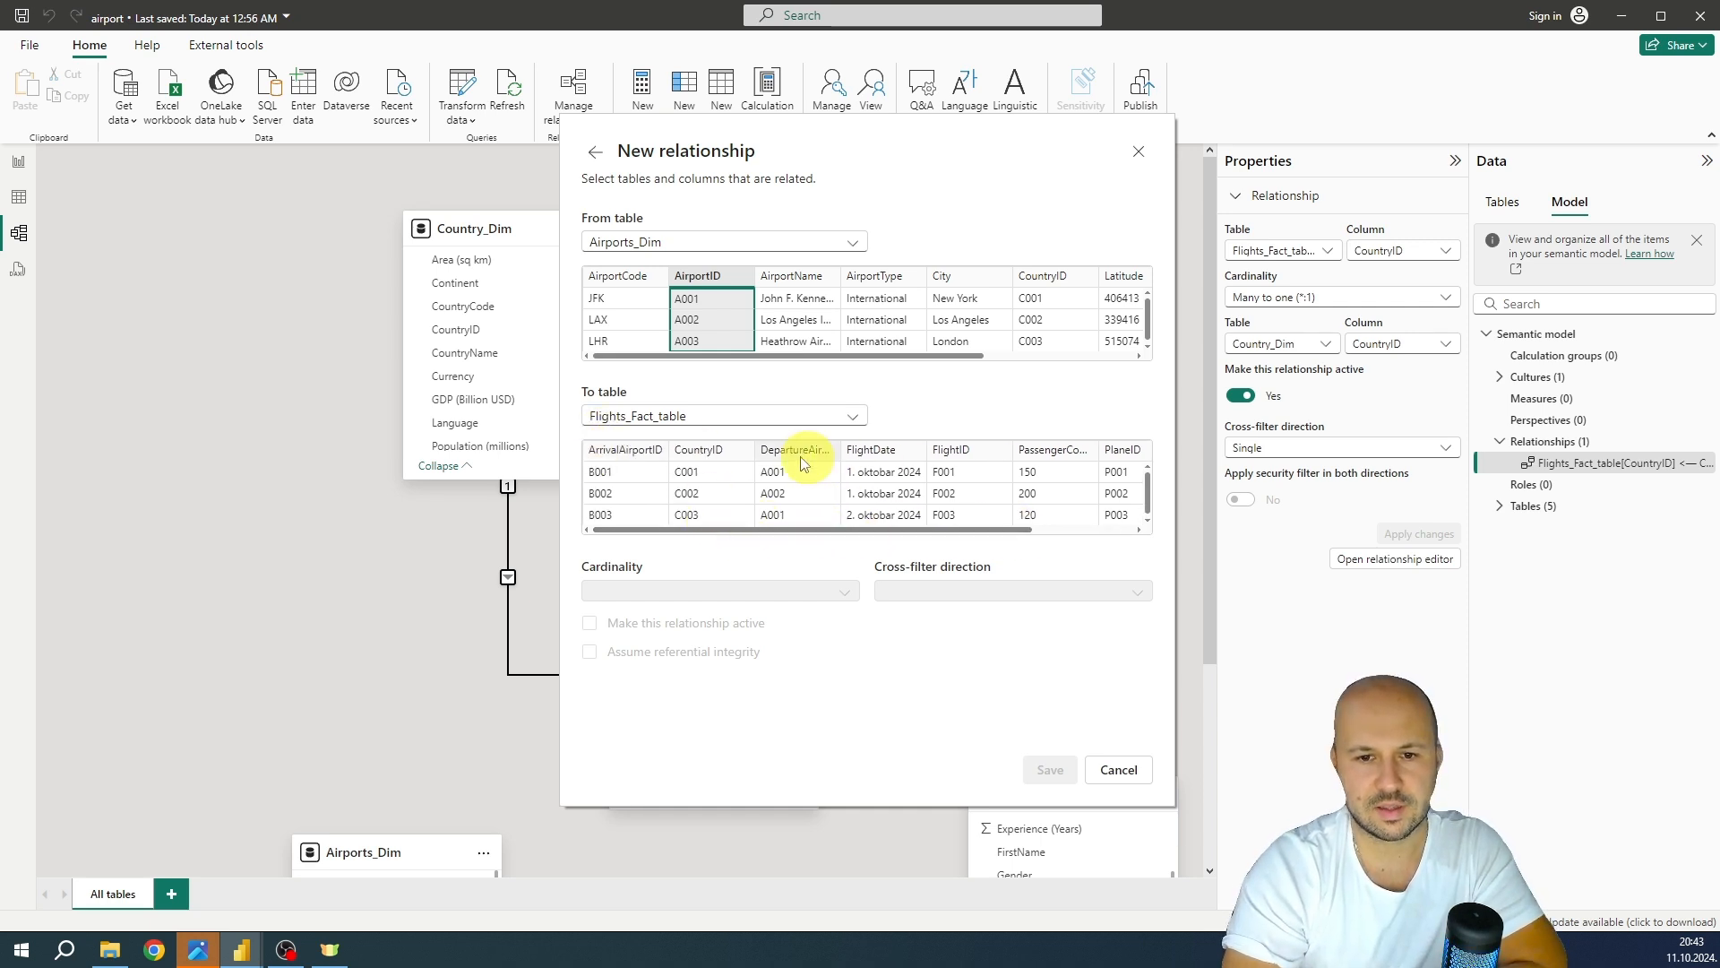
pyautogui.click(625, 455)
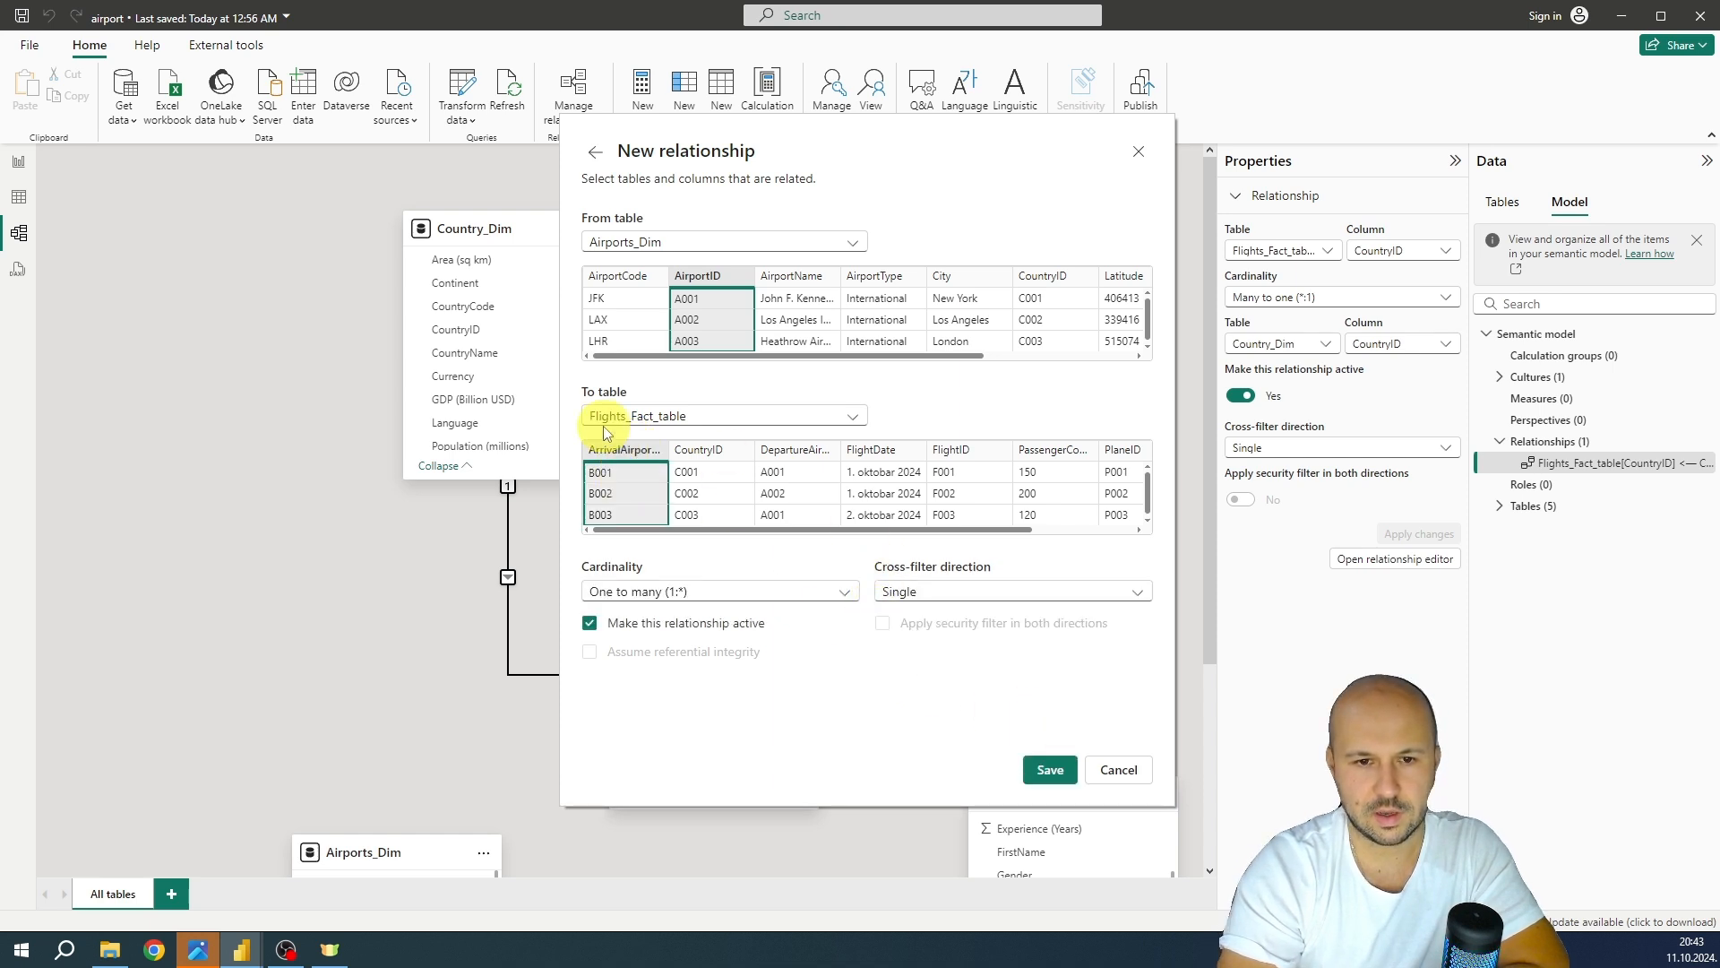
pyautogui.click(1050, 771)
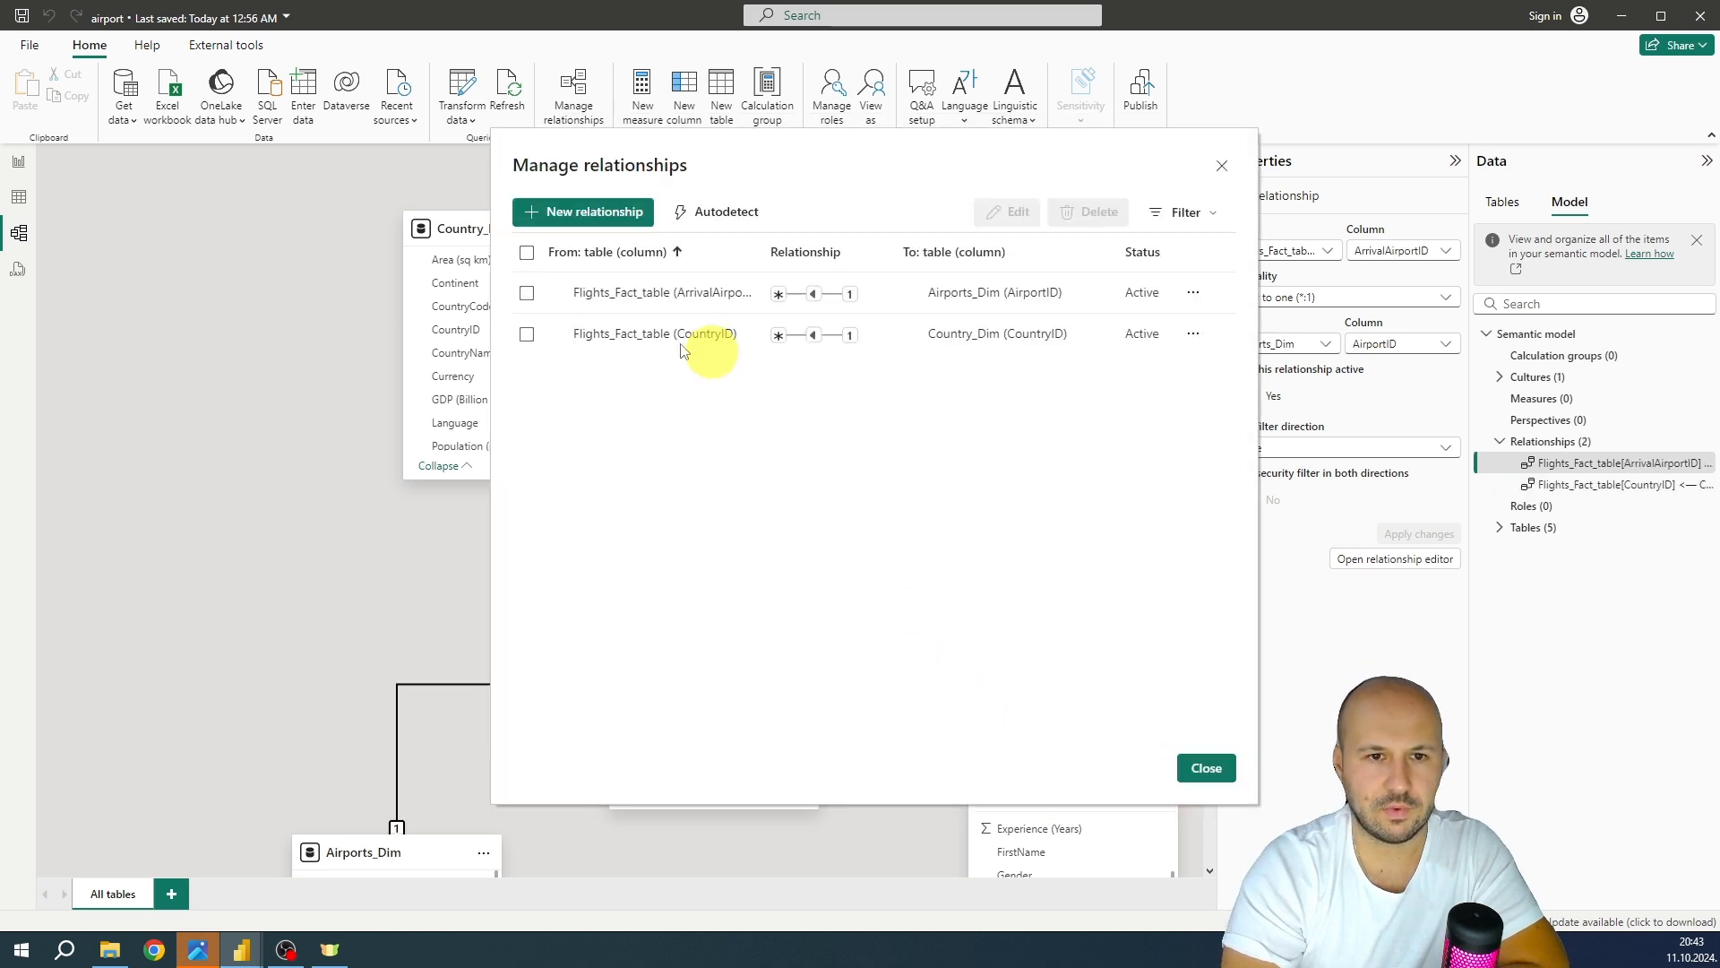
# Create an inactive one-to-many, single-direction relationship from AirportID in Airports_Dim to DepartureAirportID in Flights_Fact_table, and shift the fact table slightly down and right
pyautogui.click(561, 216)
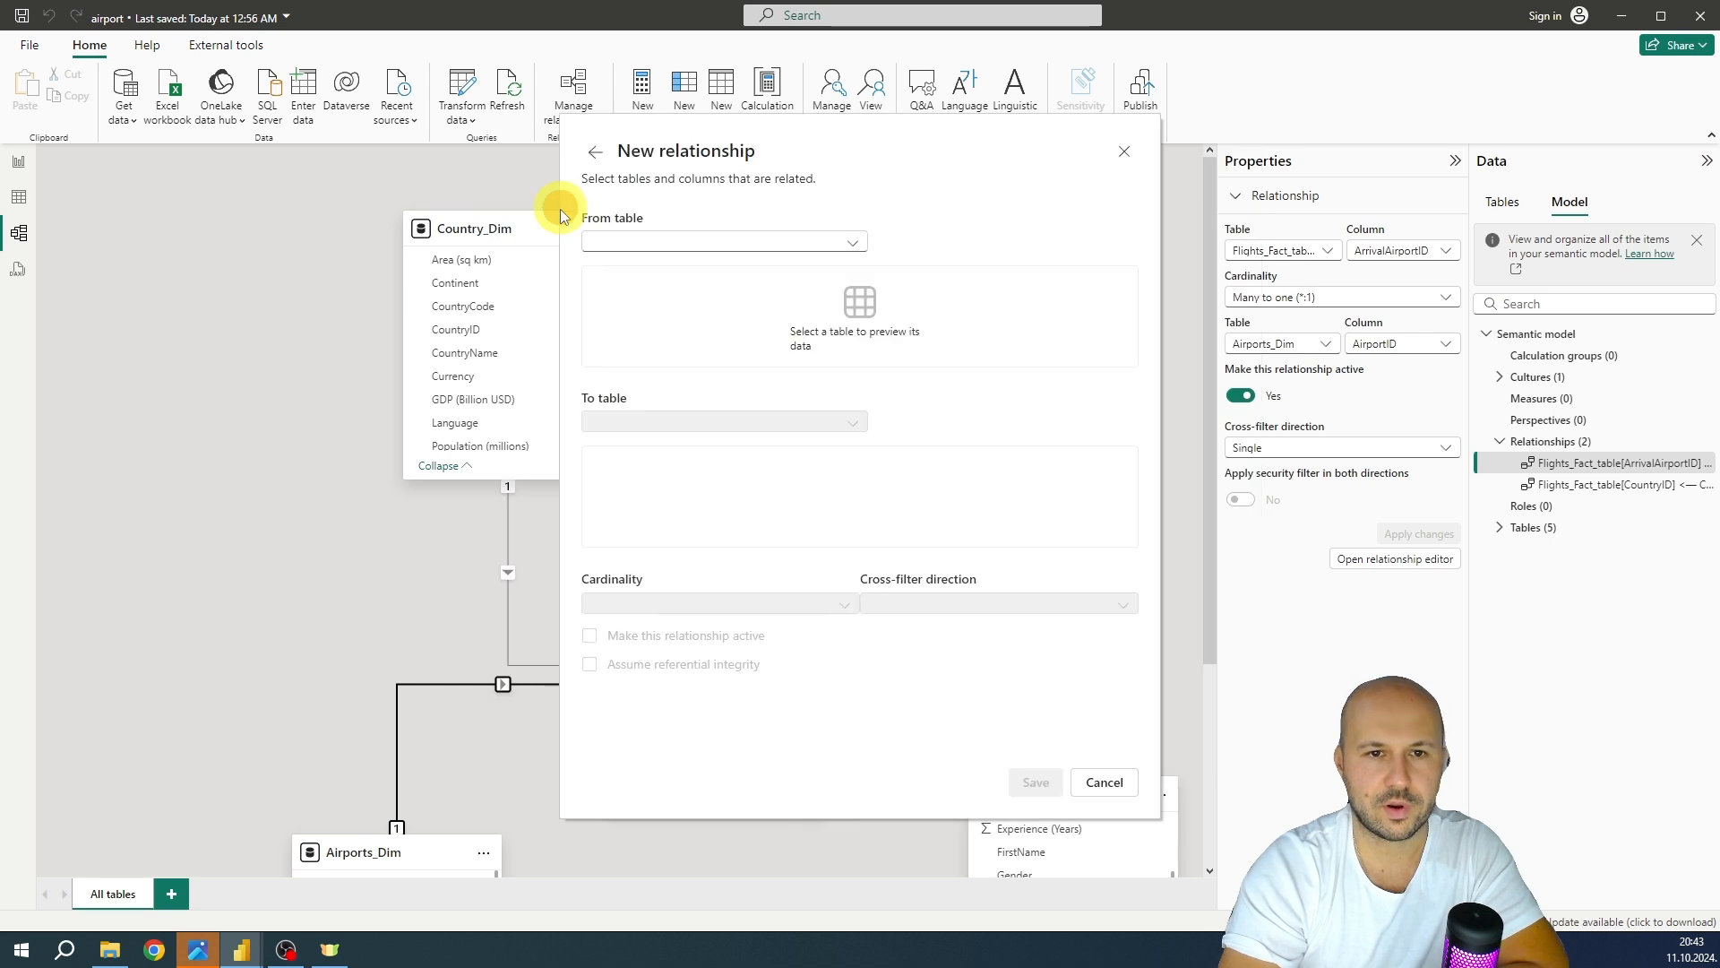
pyautogui.click(674, 243)
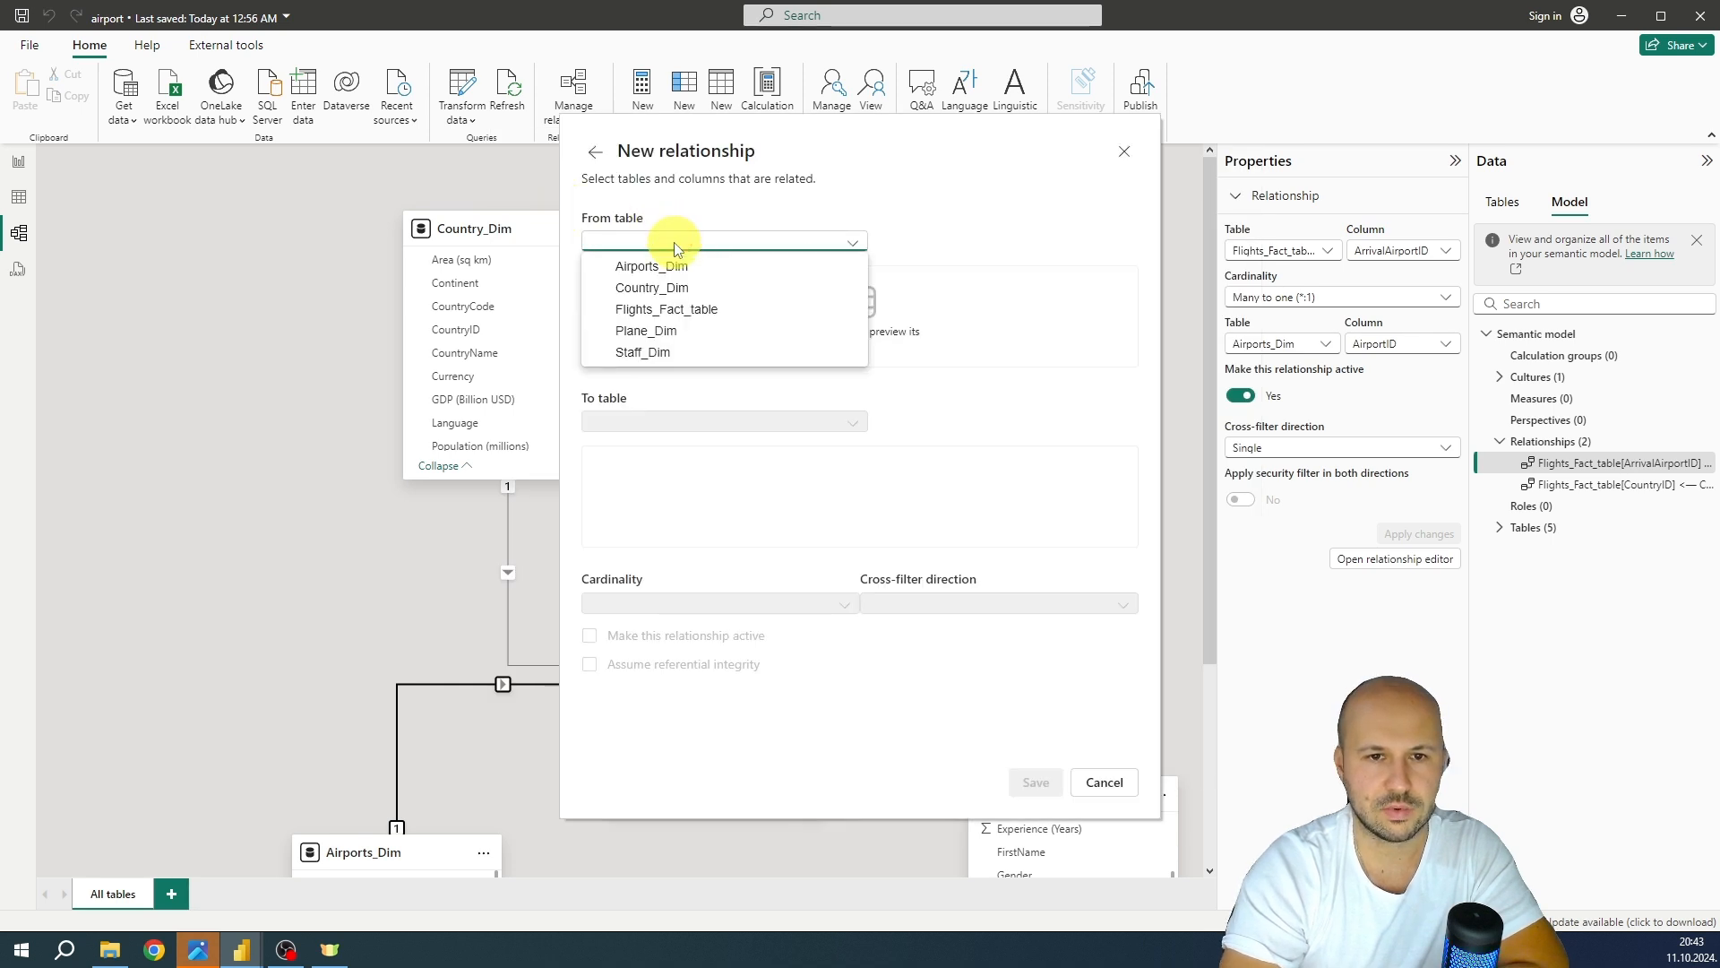
pyautogui.click(675, 267)
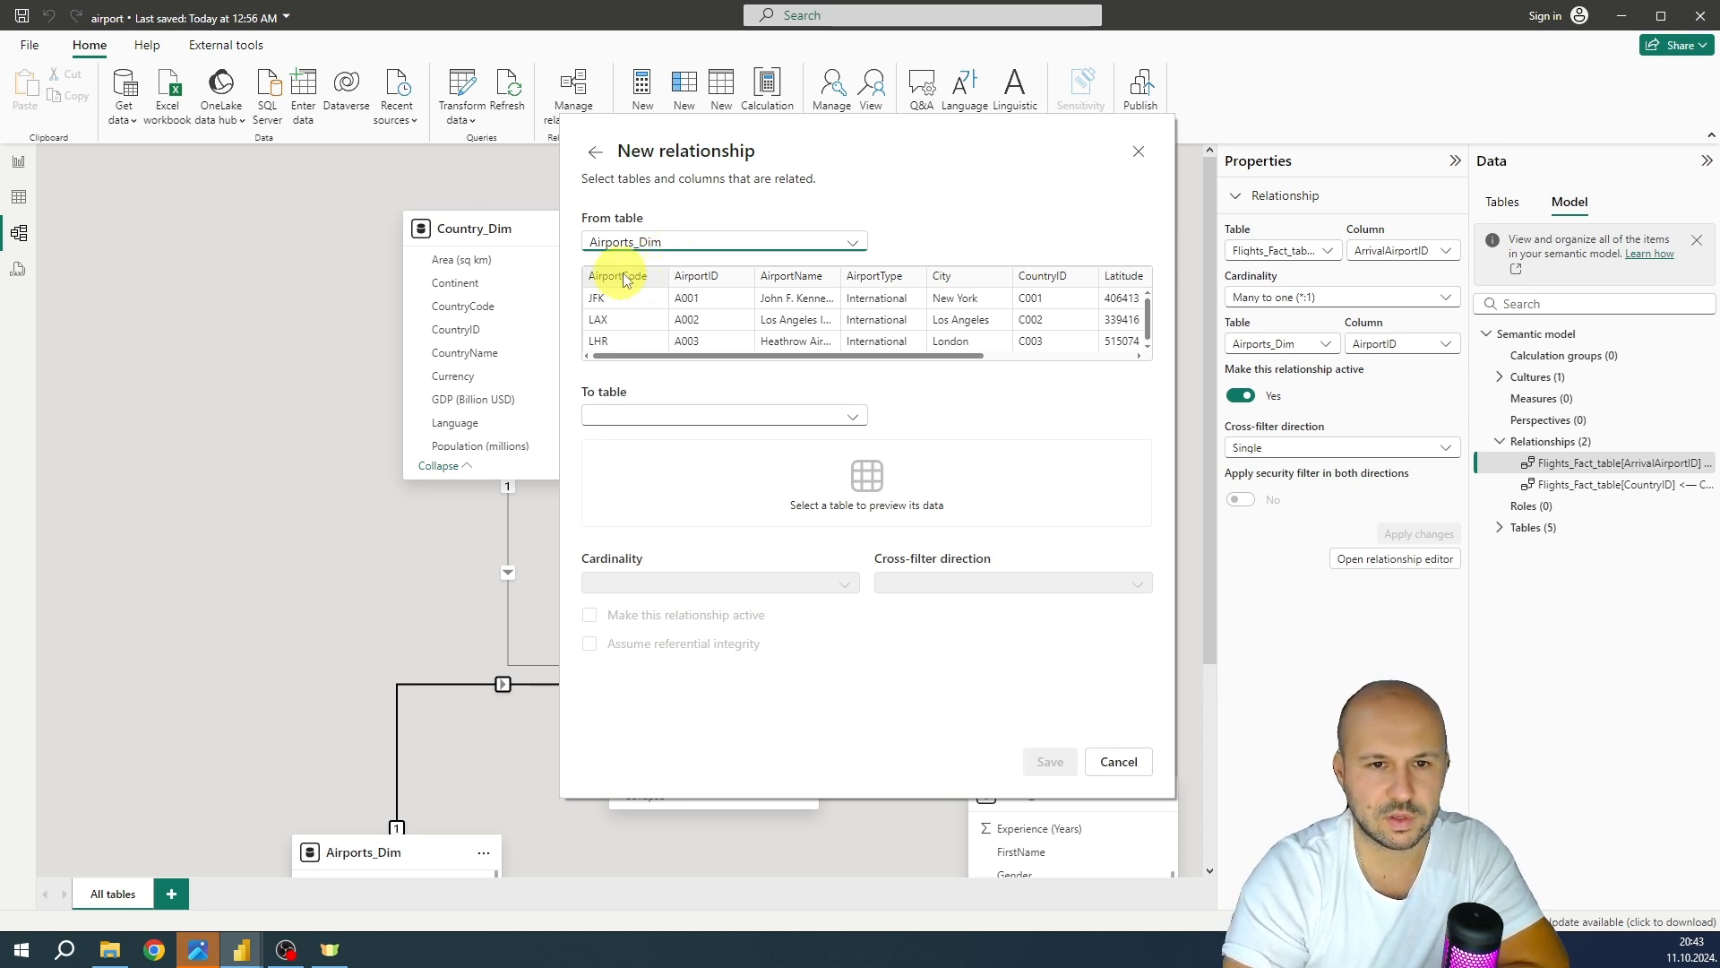
pyautogui.click(712, 275)
pyautogui.click(679, 415)
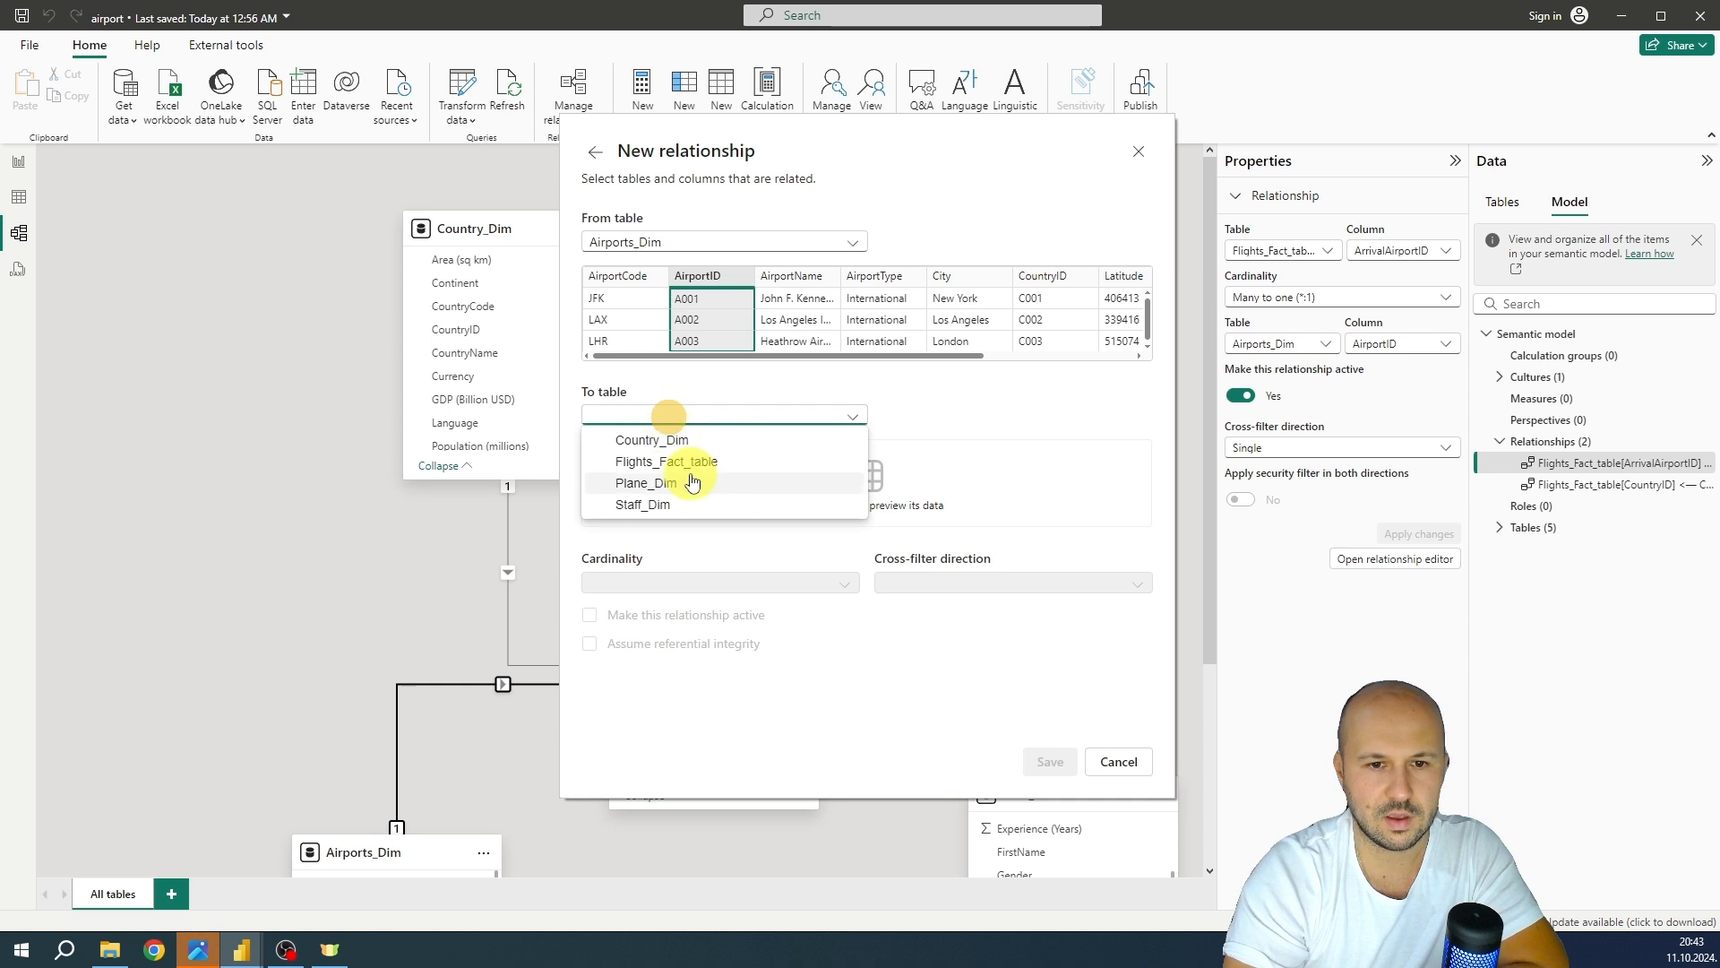
pyautogui.click(690, 462)
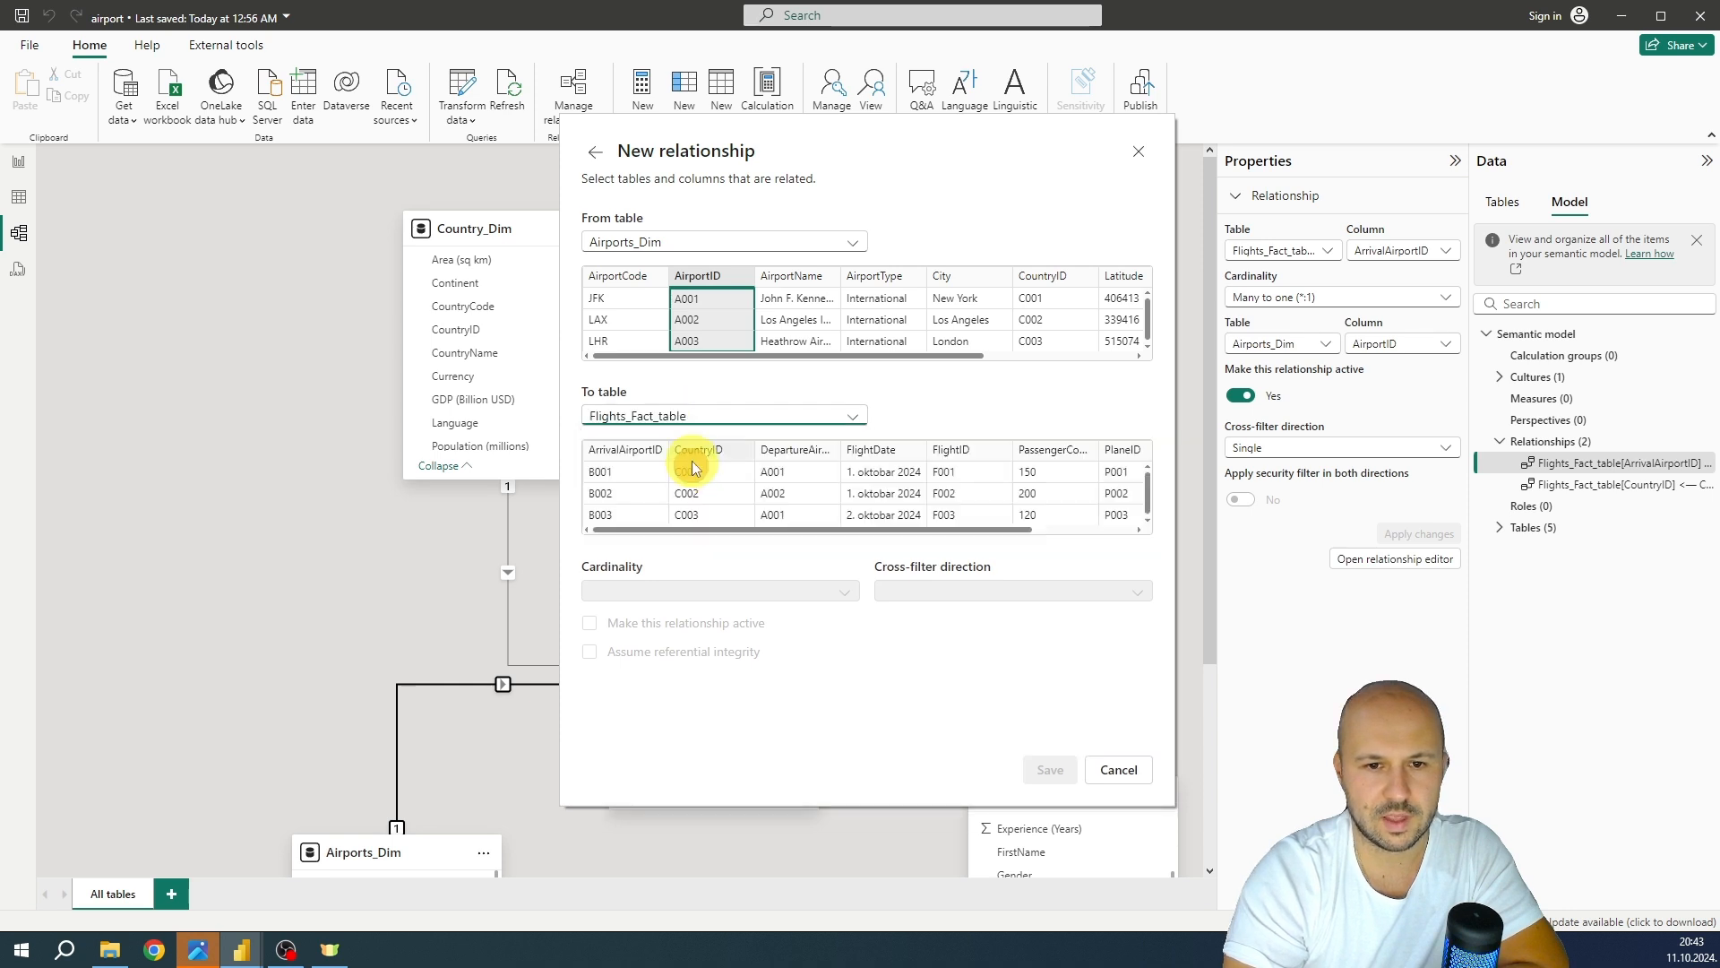
pyautogui.click(779, 457)
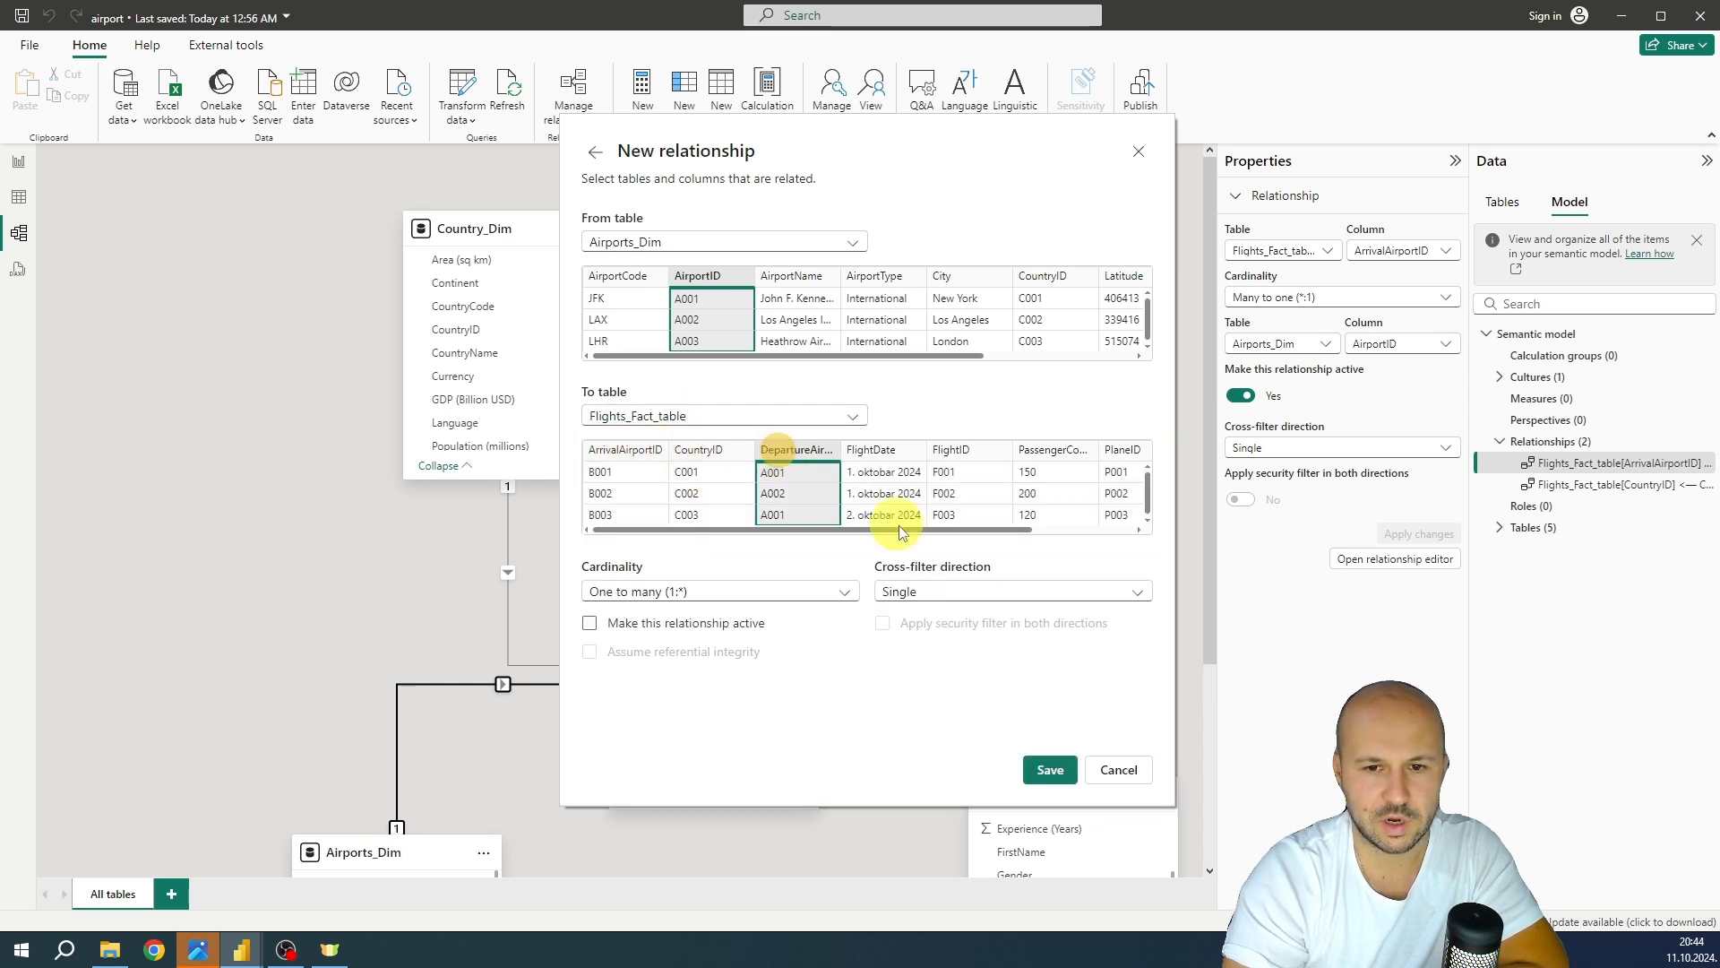
pyautogui.click(1050, 771)
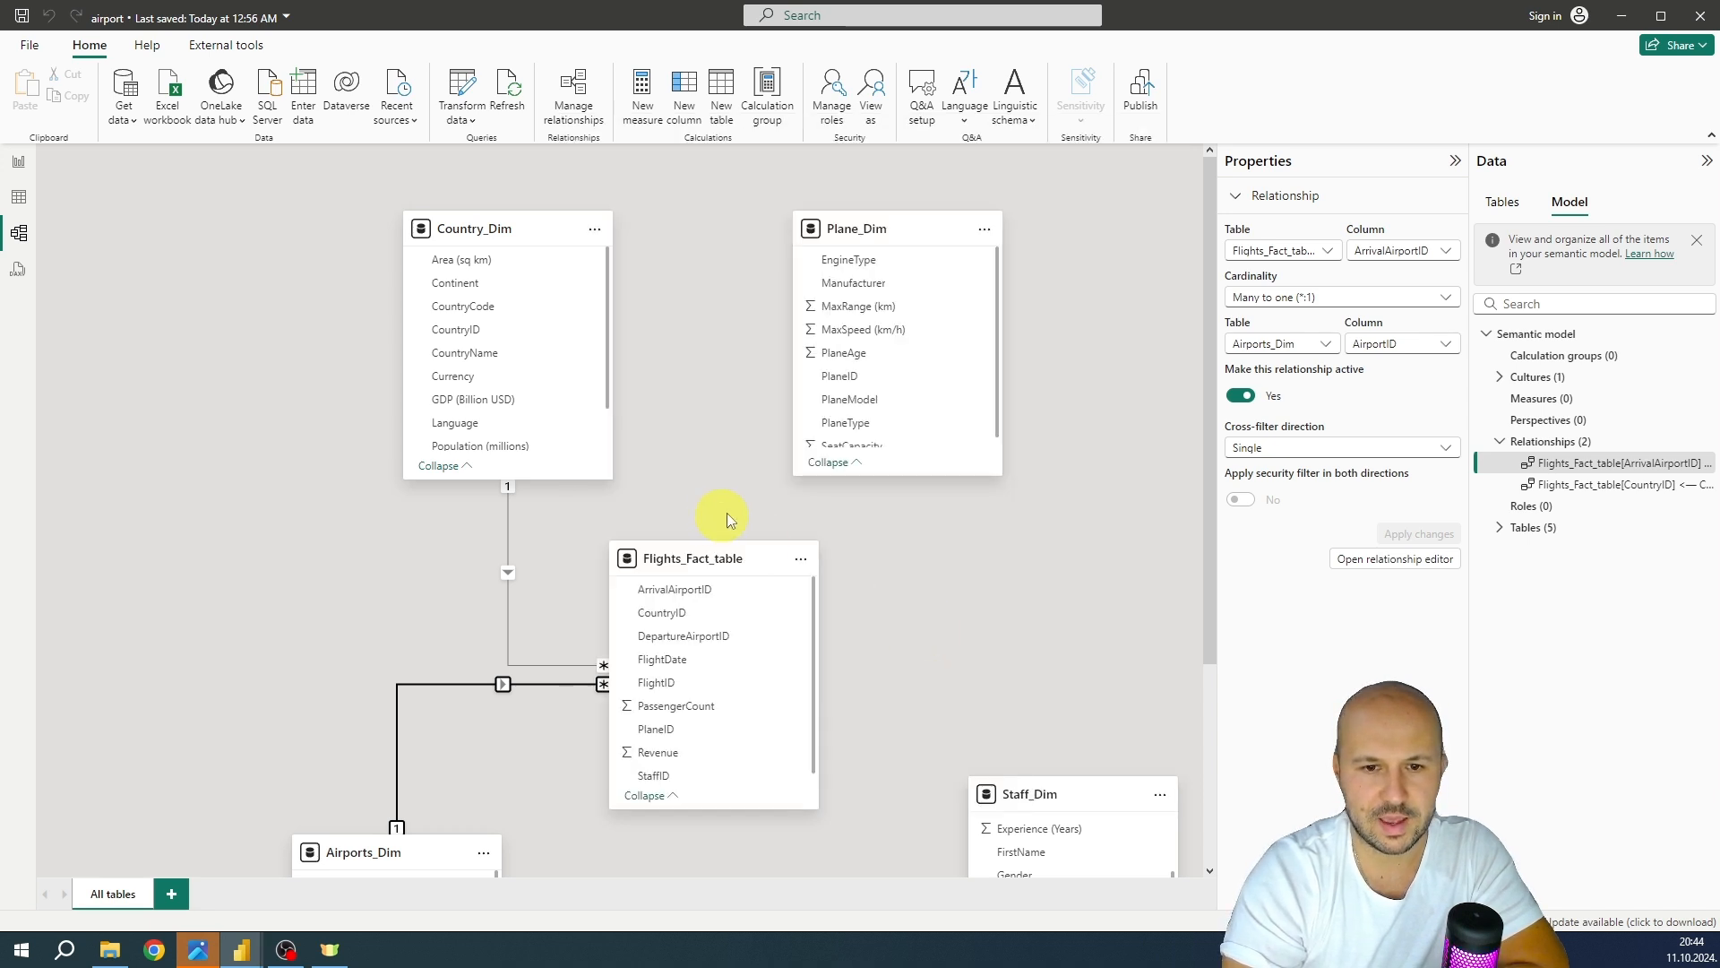
pyautogui.click(1202, 763)
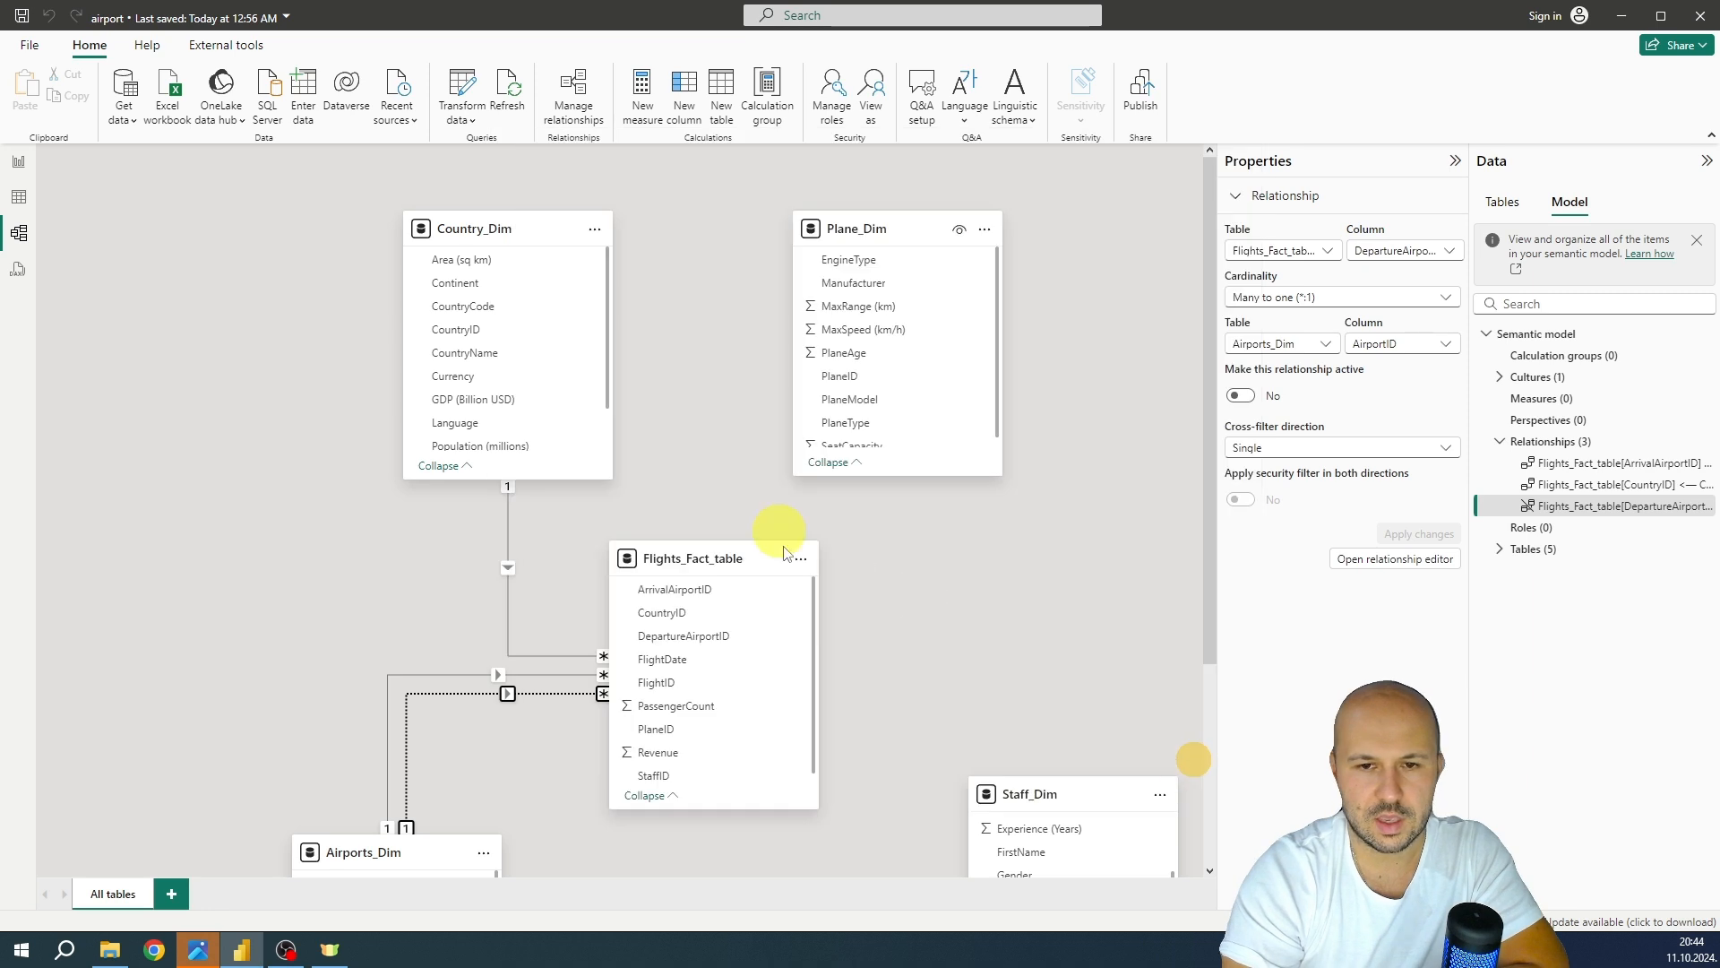
pyautogui.moveTo(708, 570); pyautogui.dragTo(745, 605)
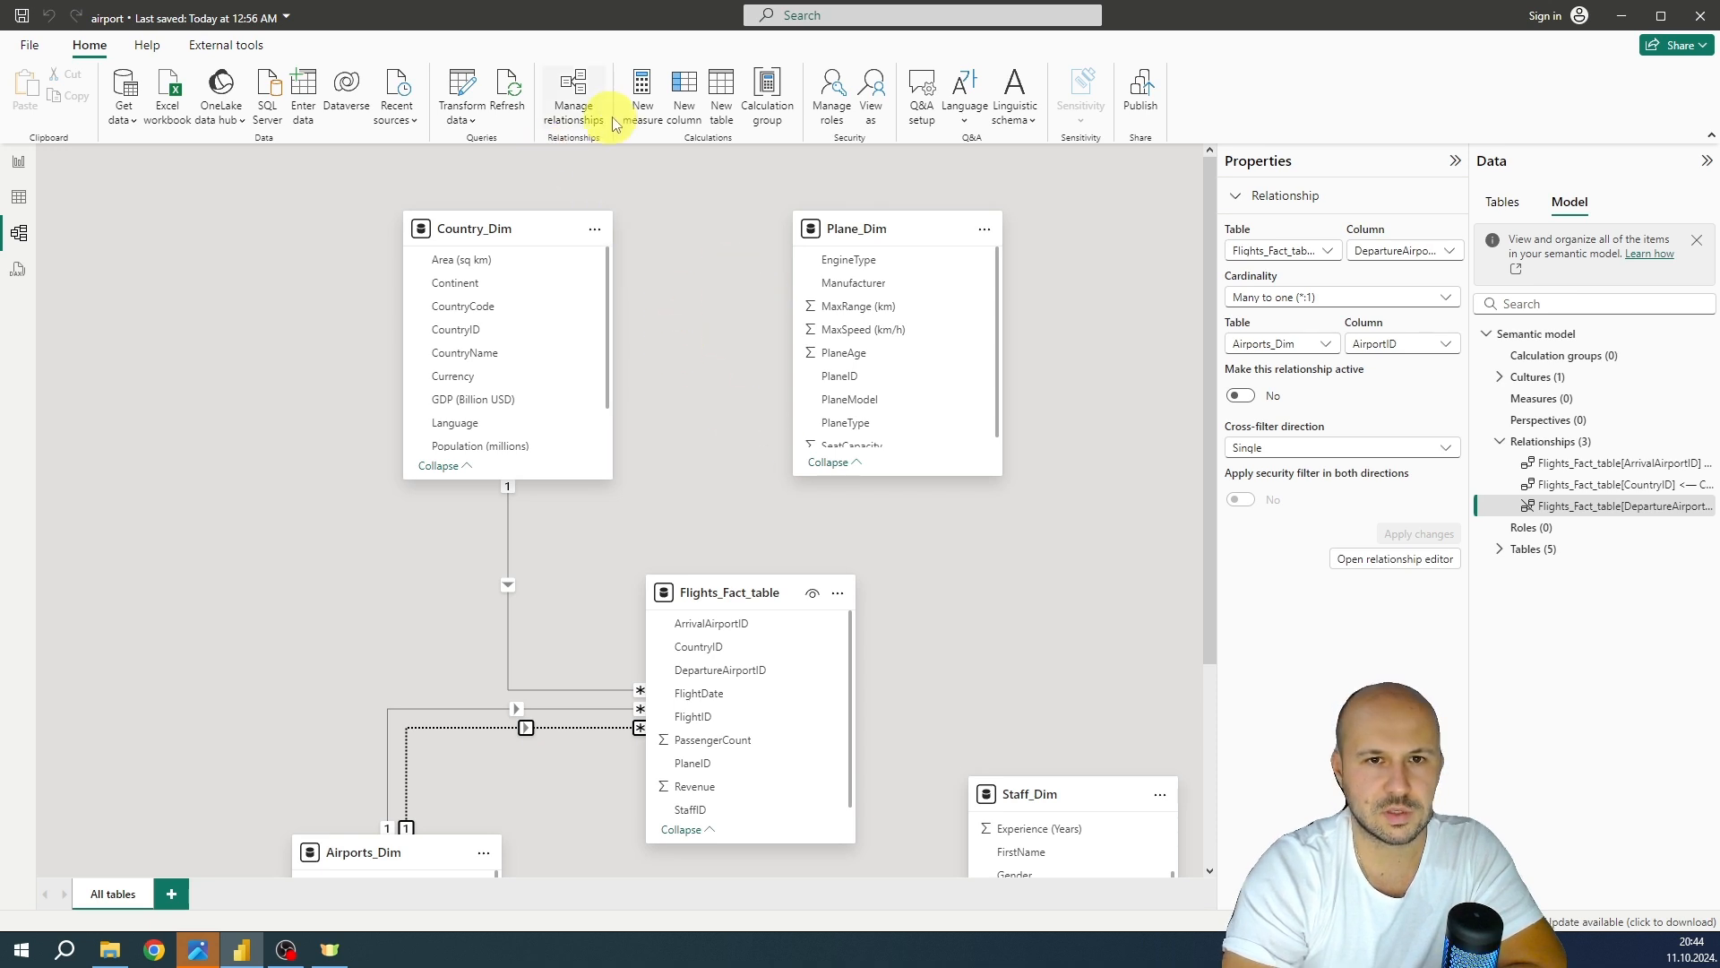
# Create an active one-to-many relationship with single cross-filter direction from PlaneID in Plane_Dim to PlaneID in Flights_Fact_table
pyautogui.click(572, 94)
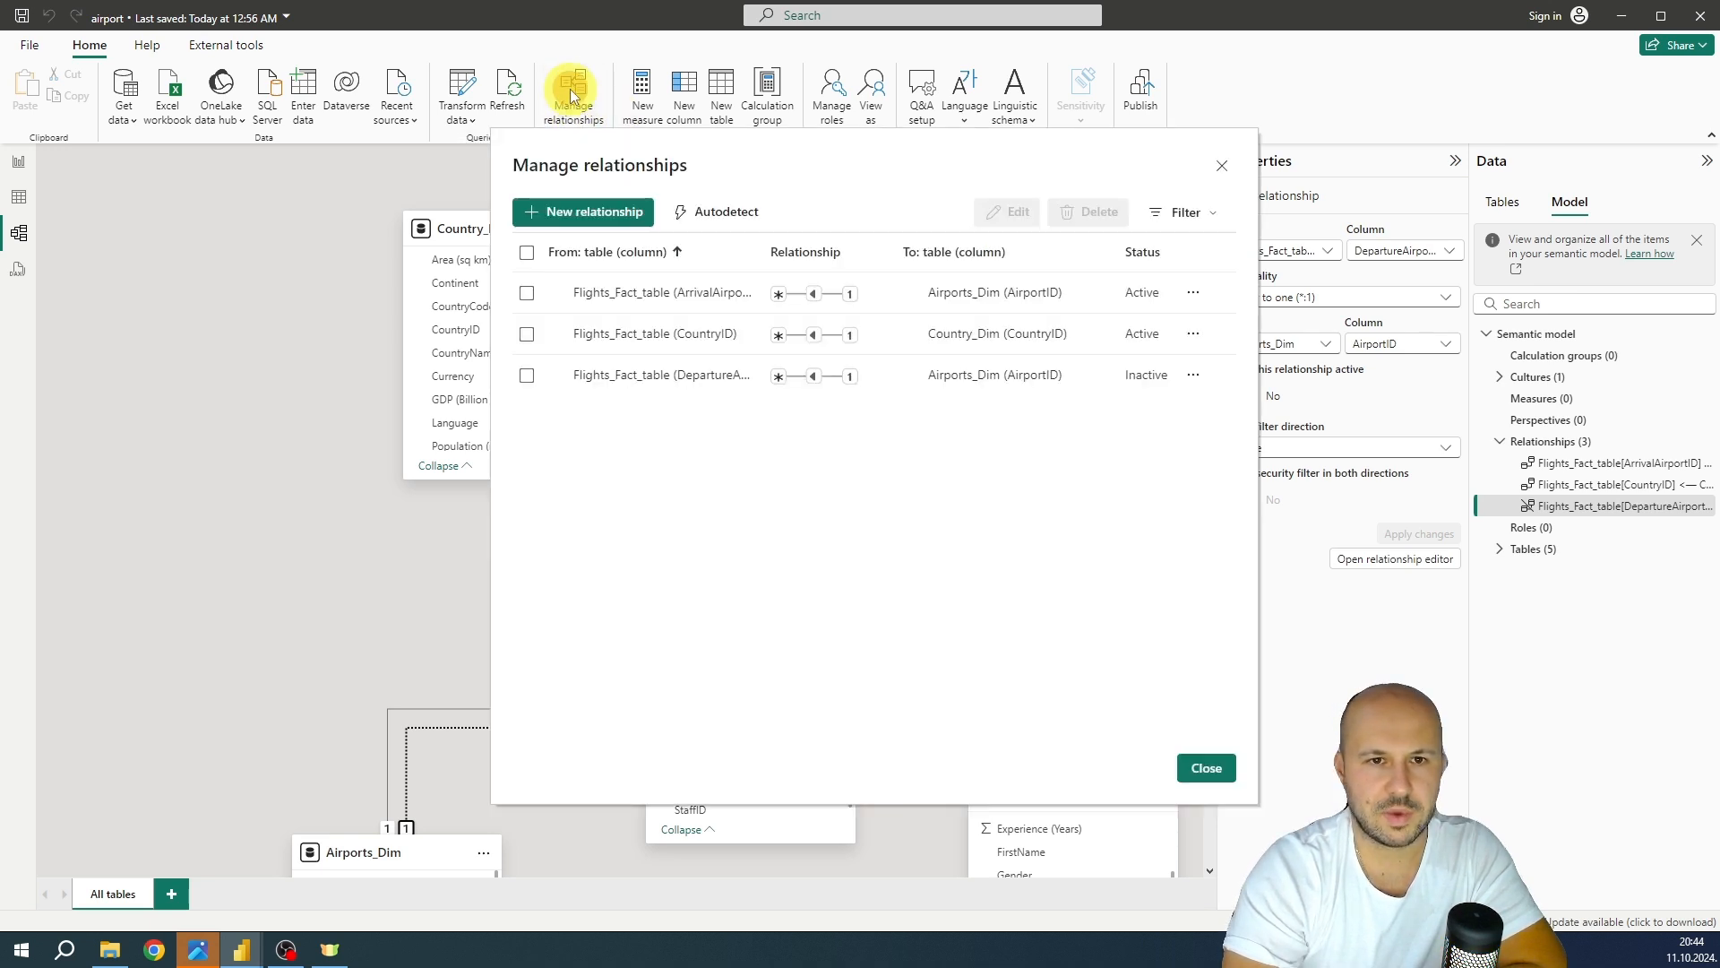
pyautogui.click(578, 208)
pyautogui.click(701, 243)
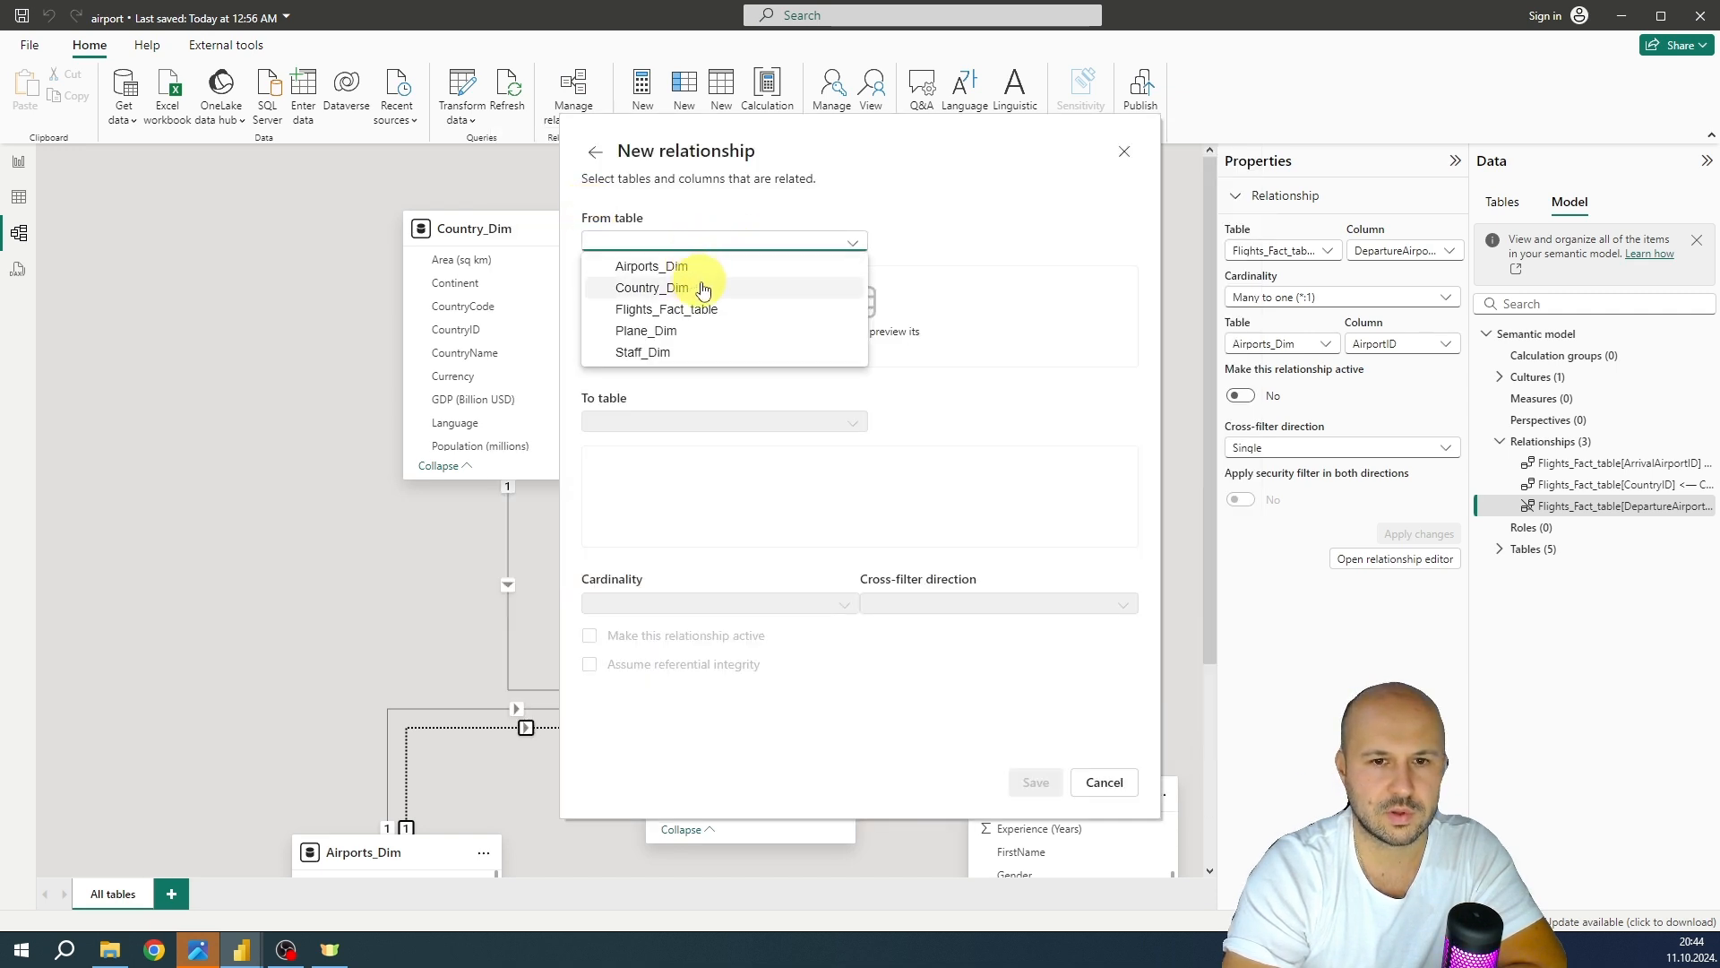
pyautogui.click(670, 330)
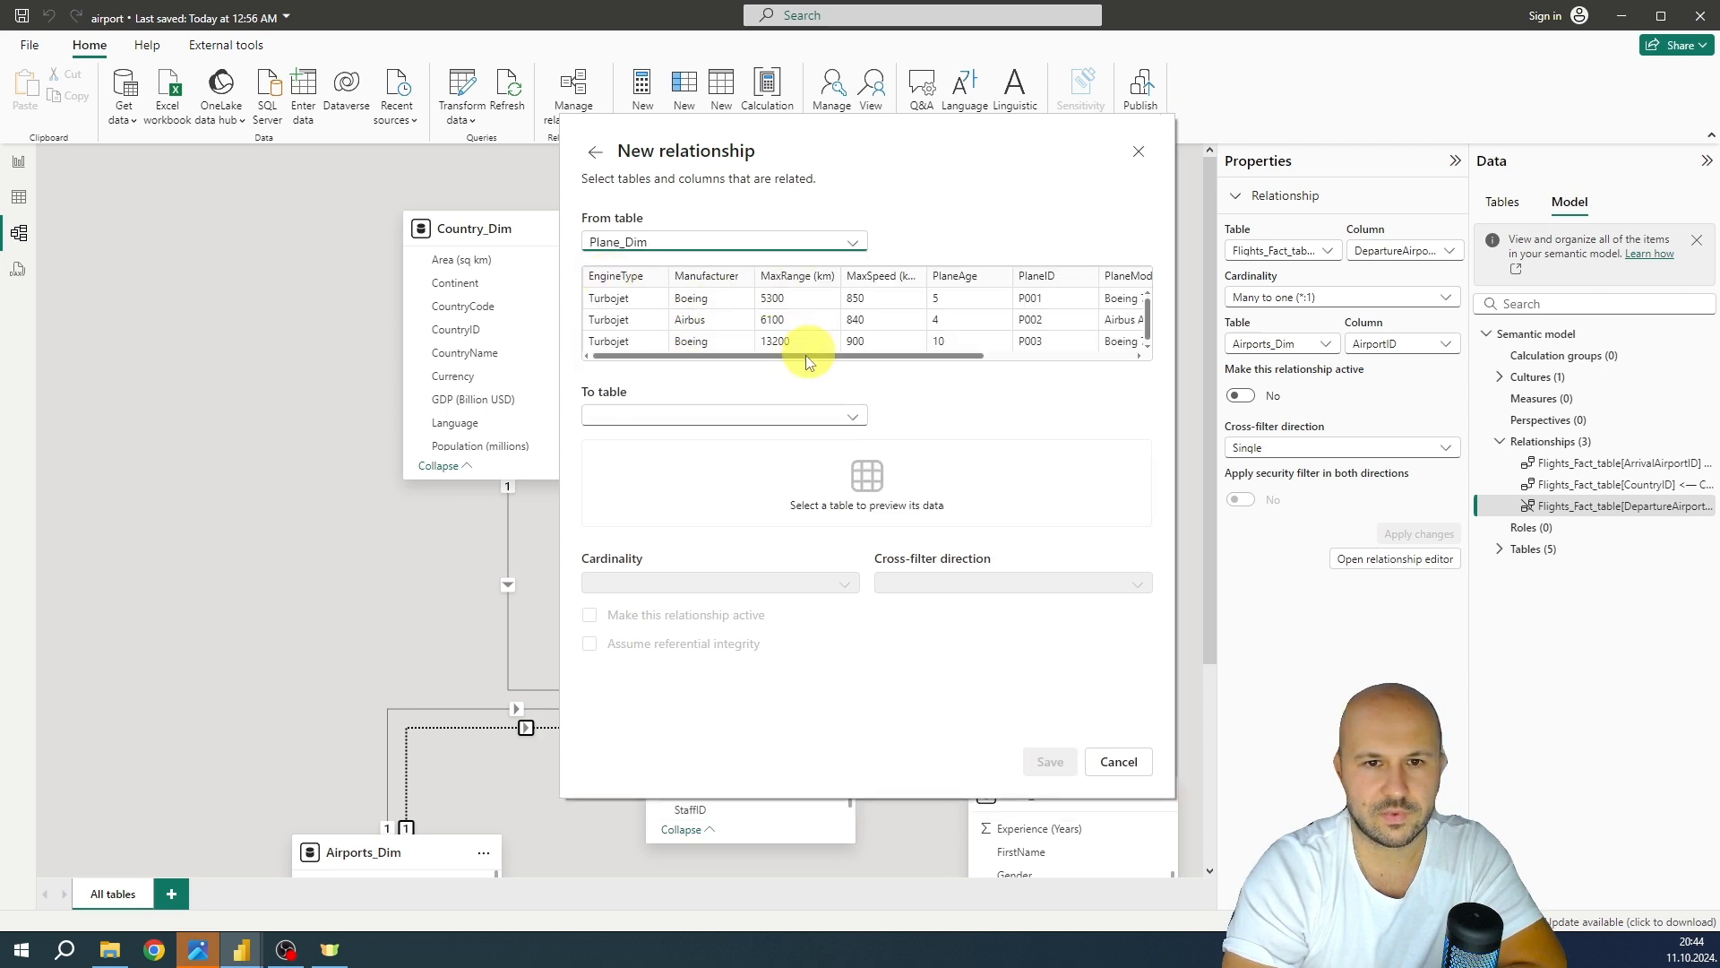
pyautogui.moveTo(772, 357); pyautogui.dragTo(818, 360)
pyautogui.click(981, 273)
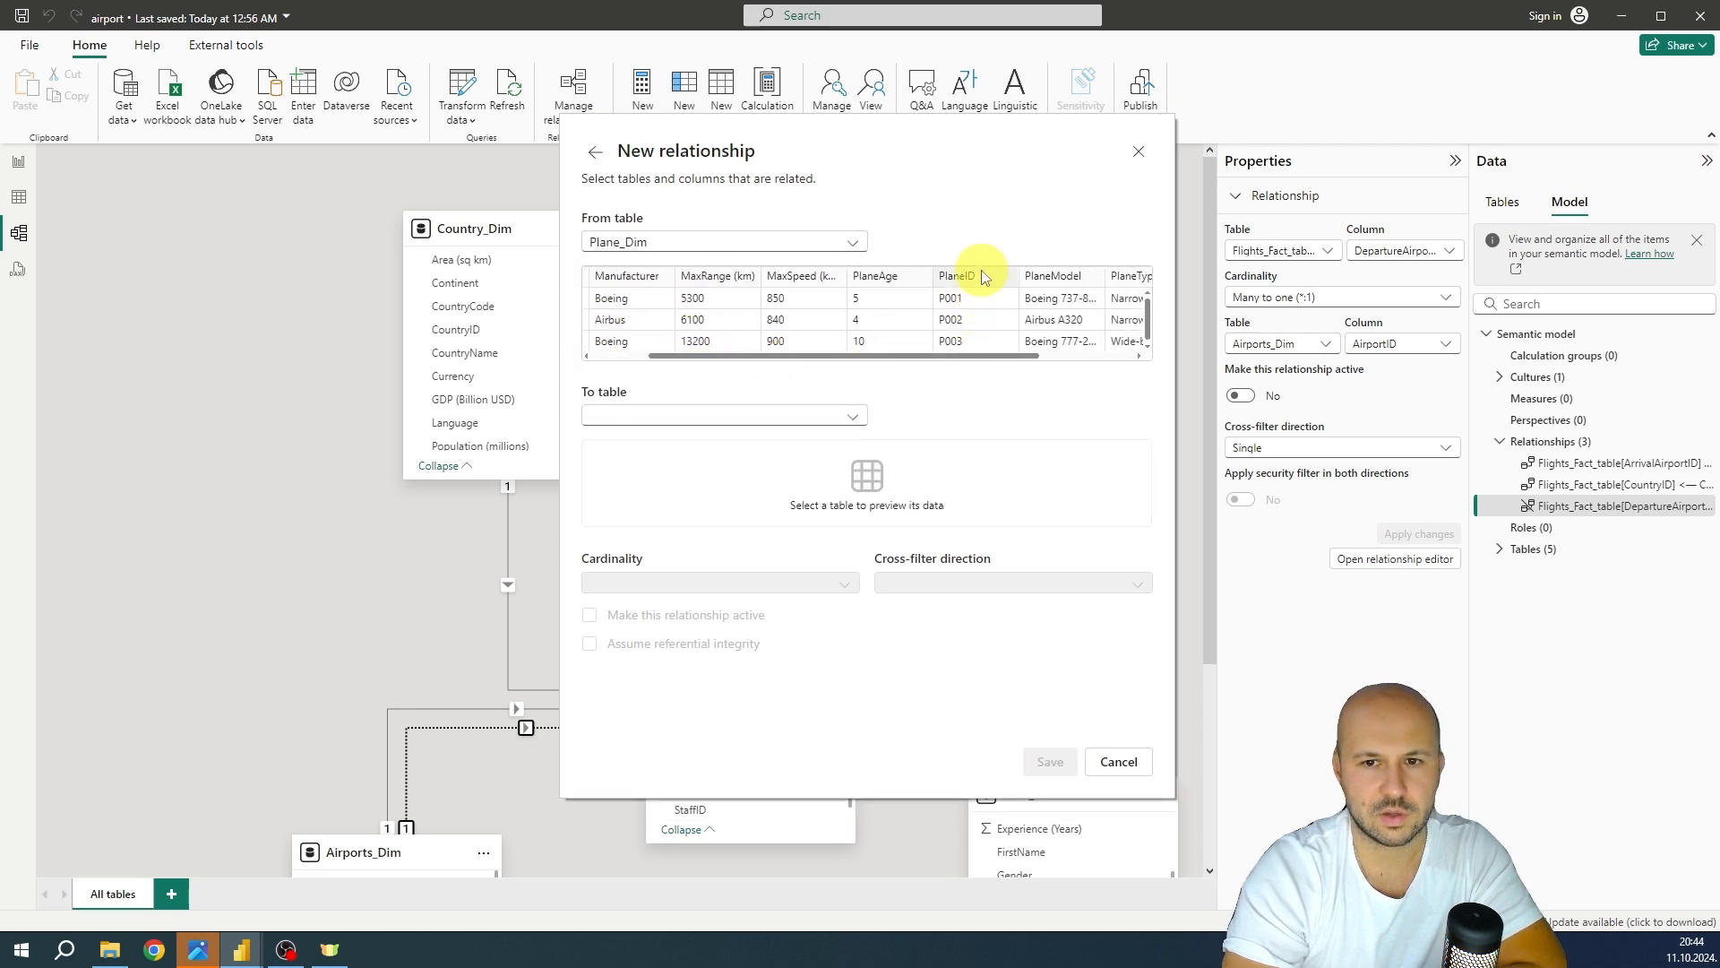
pyautogui.click(697, 418)
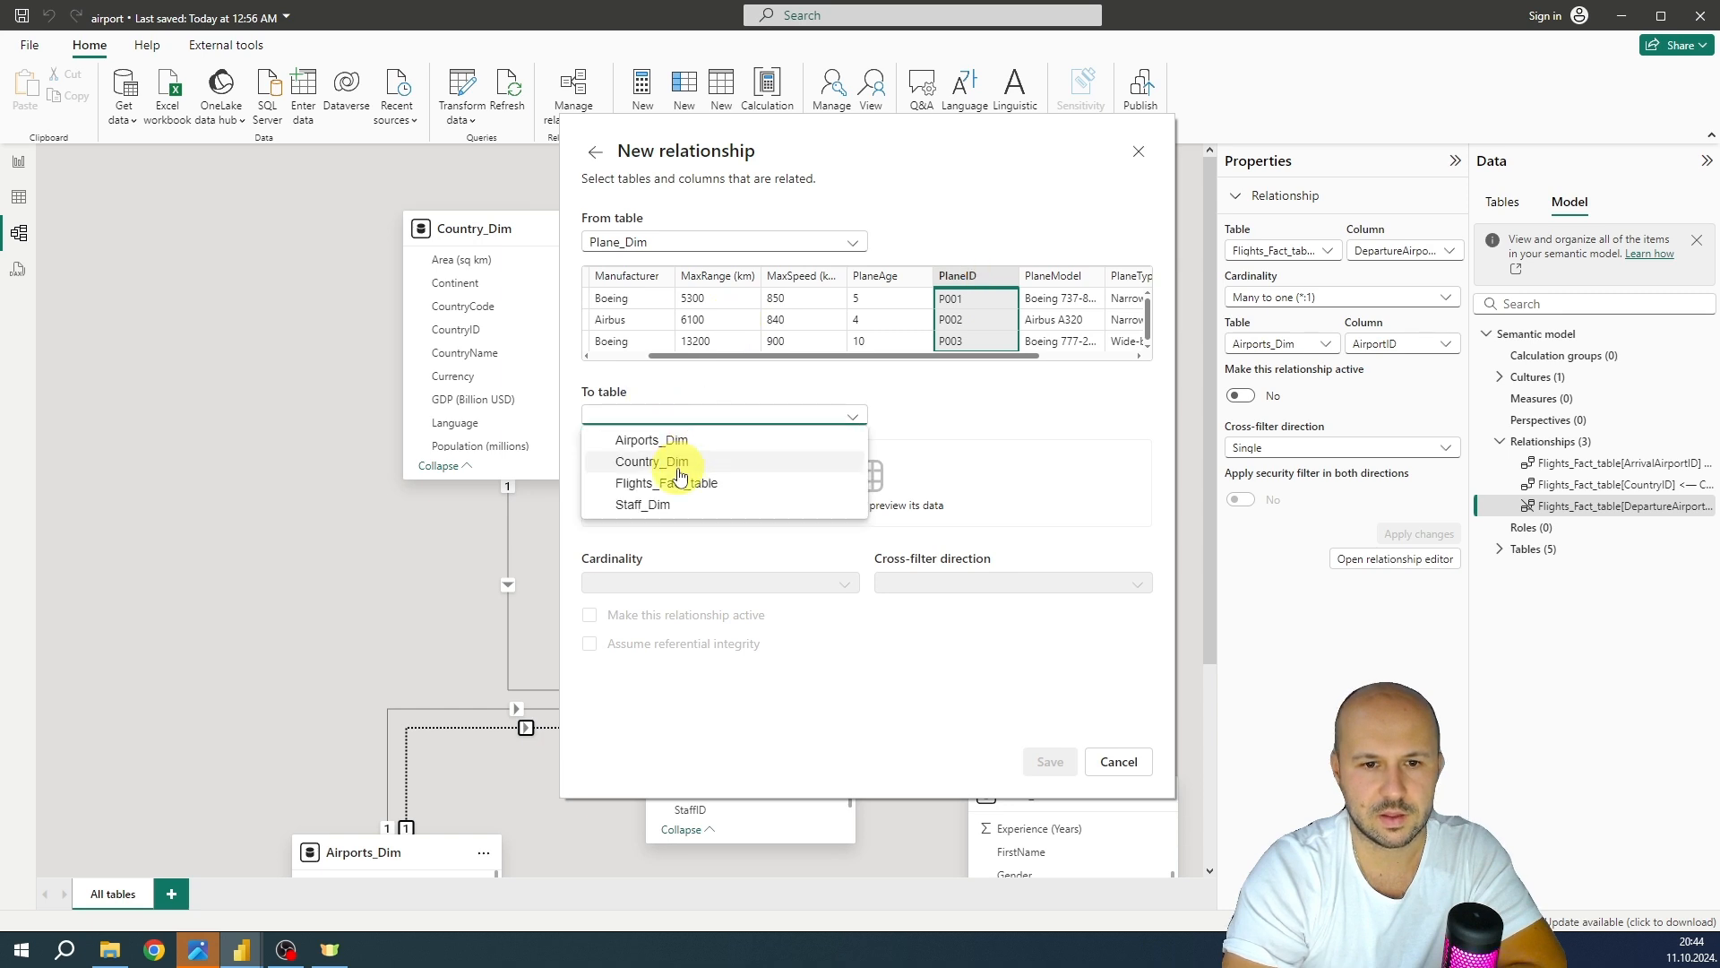
pyautogui.click(688, 478)
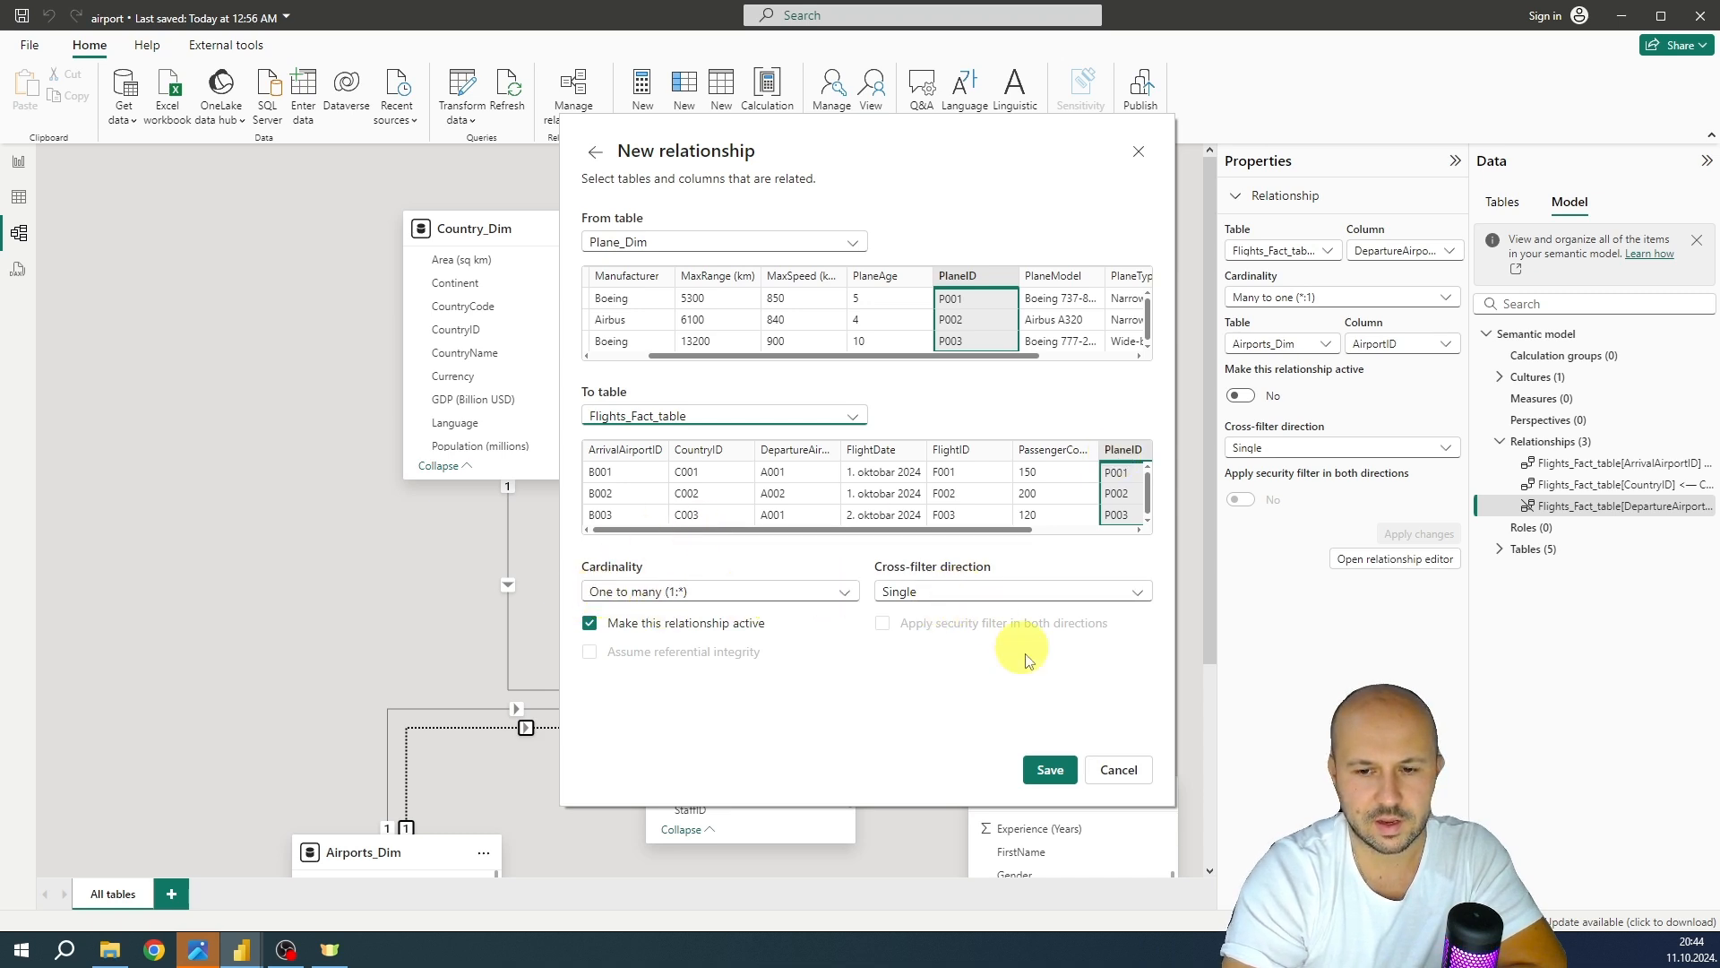
pyautogui.click(1050, 769)
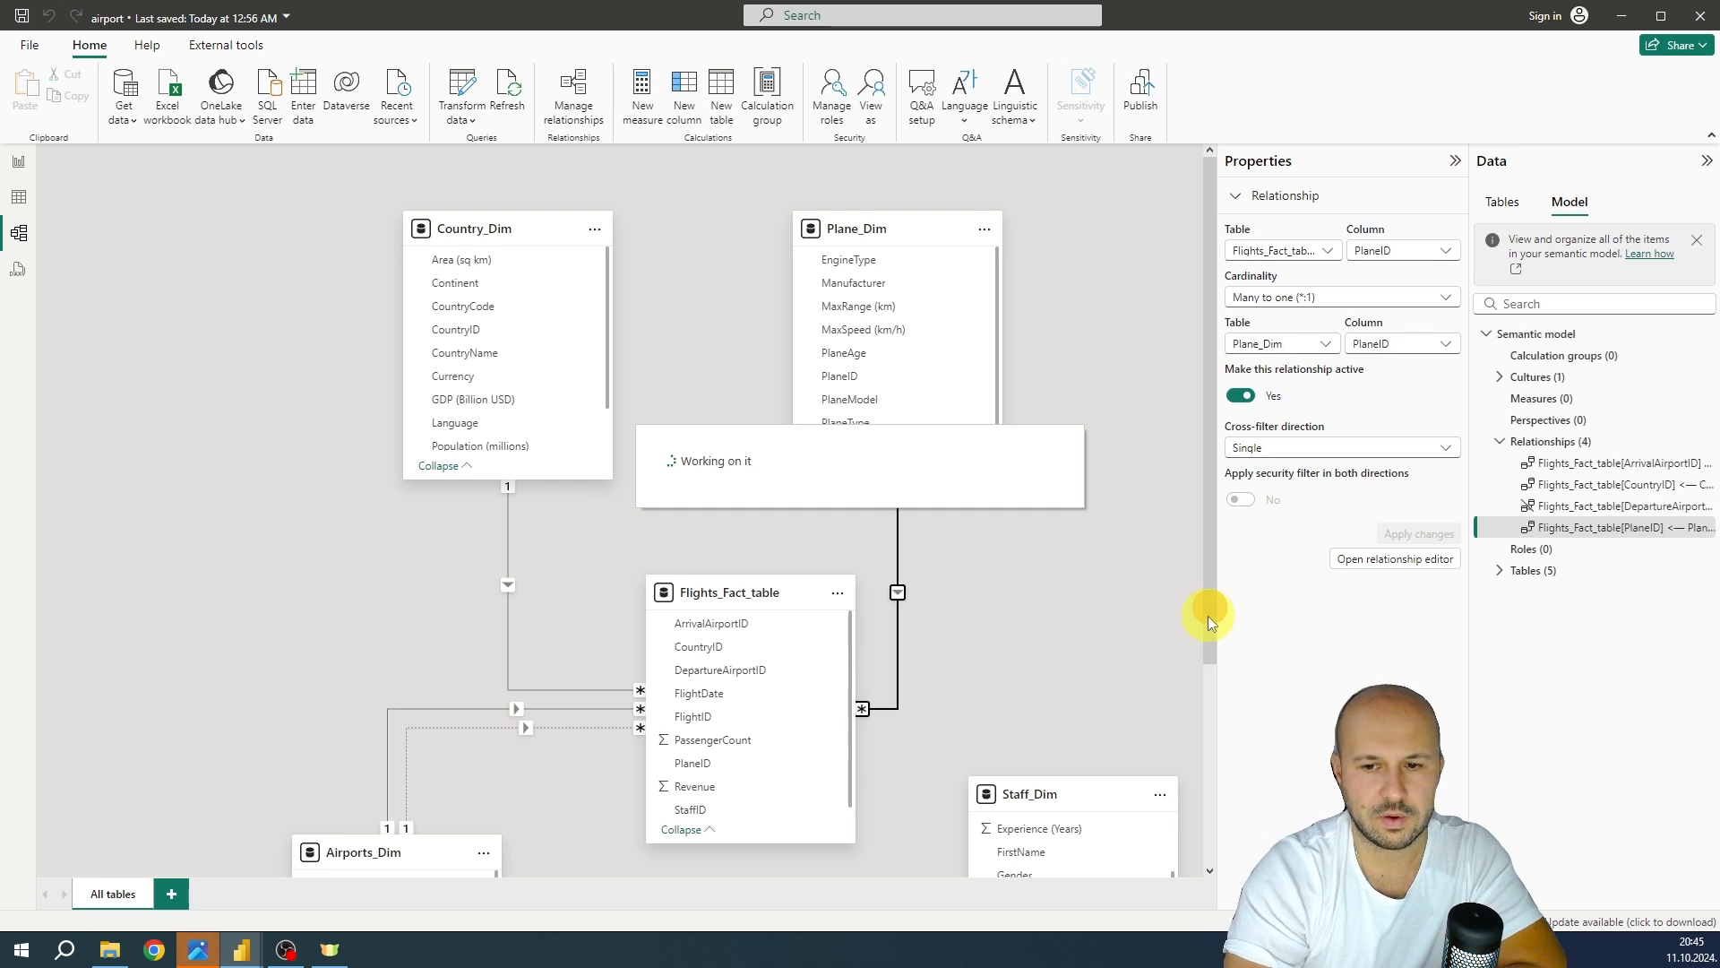
pyautogui.click(1184, 769)
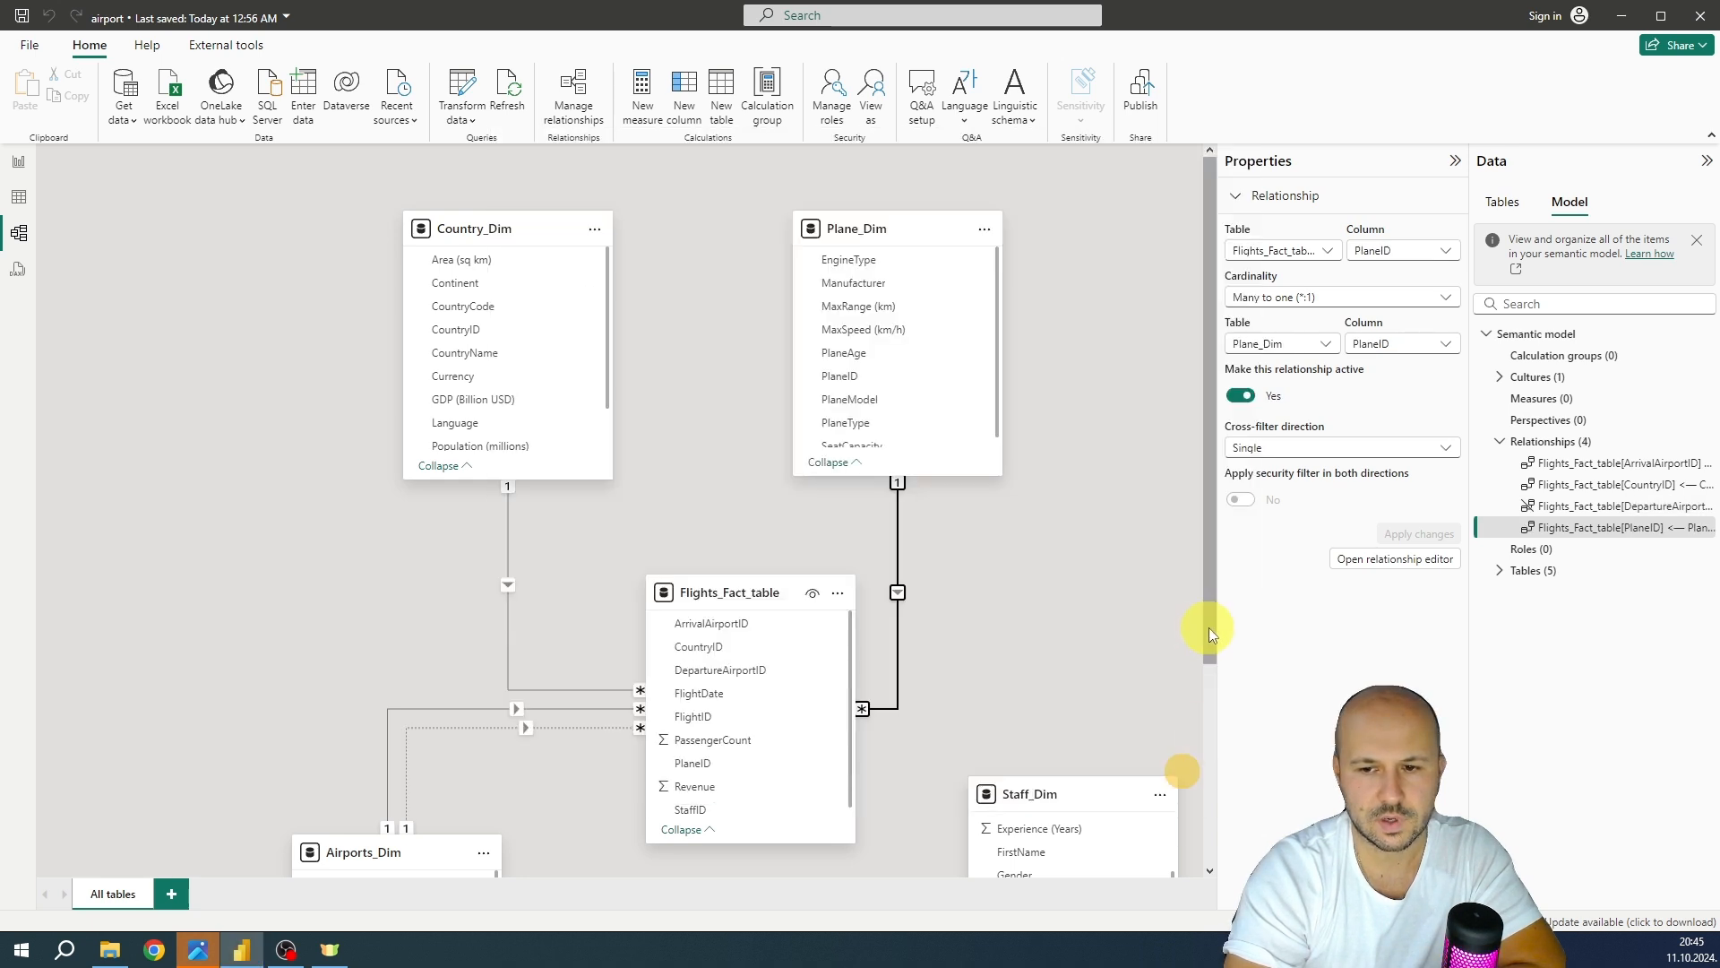
# Relate StaffID in Staff_Dim to StaffID in Flights_Fact_table directly in the diagram as an active one-to-many relationship with single cross-filter direction
pyautogui.moveTo(1206, 625); pyautogui.dragTo(1201, 799)
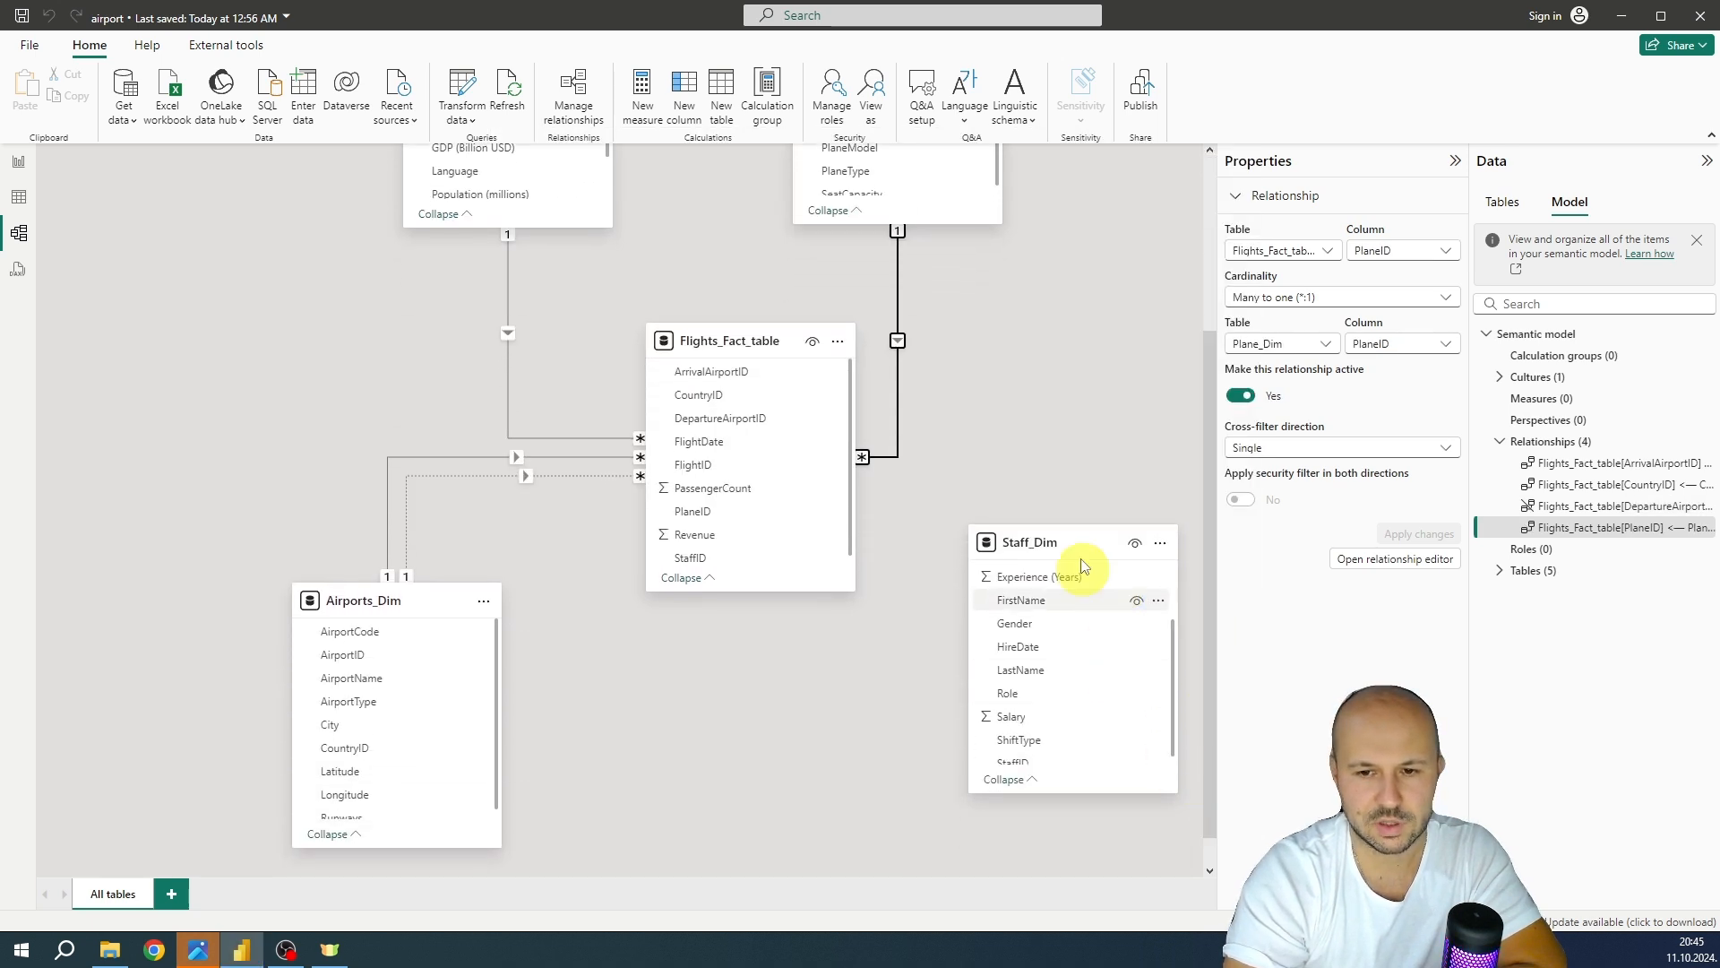
pyautogui.scroll(-2, 1105, 615)
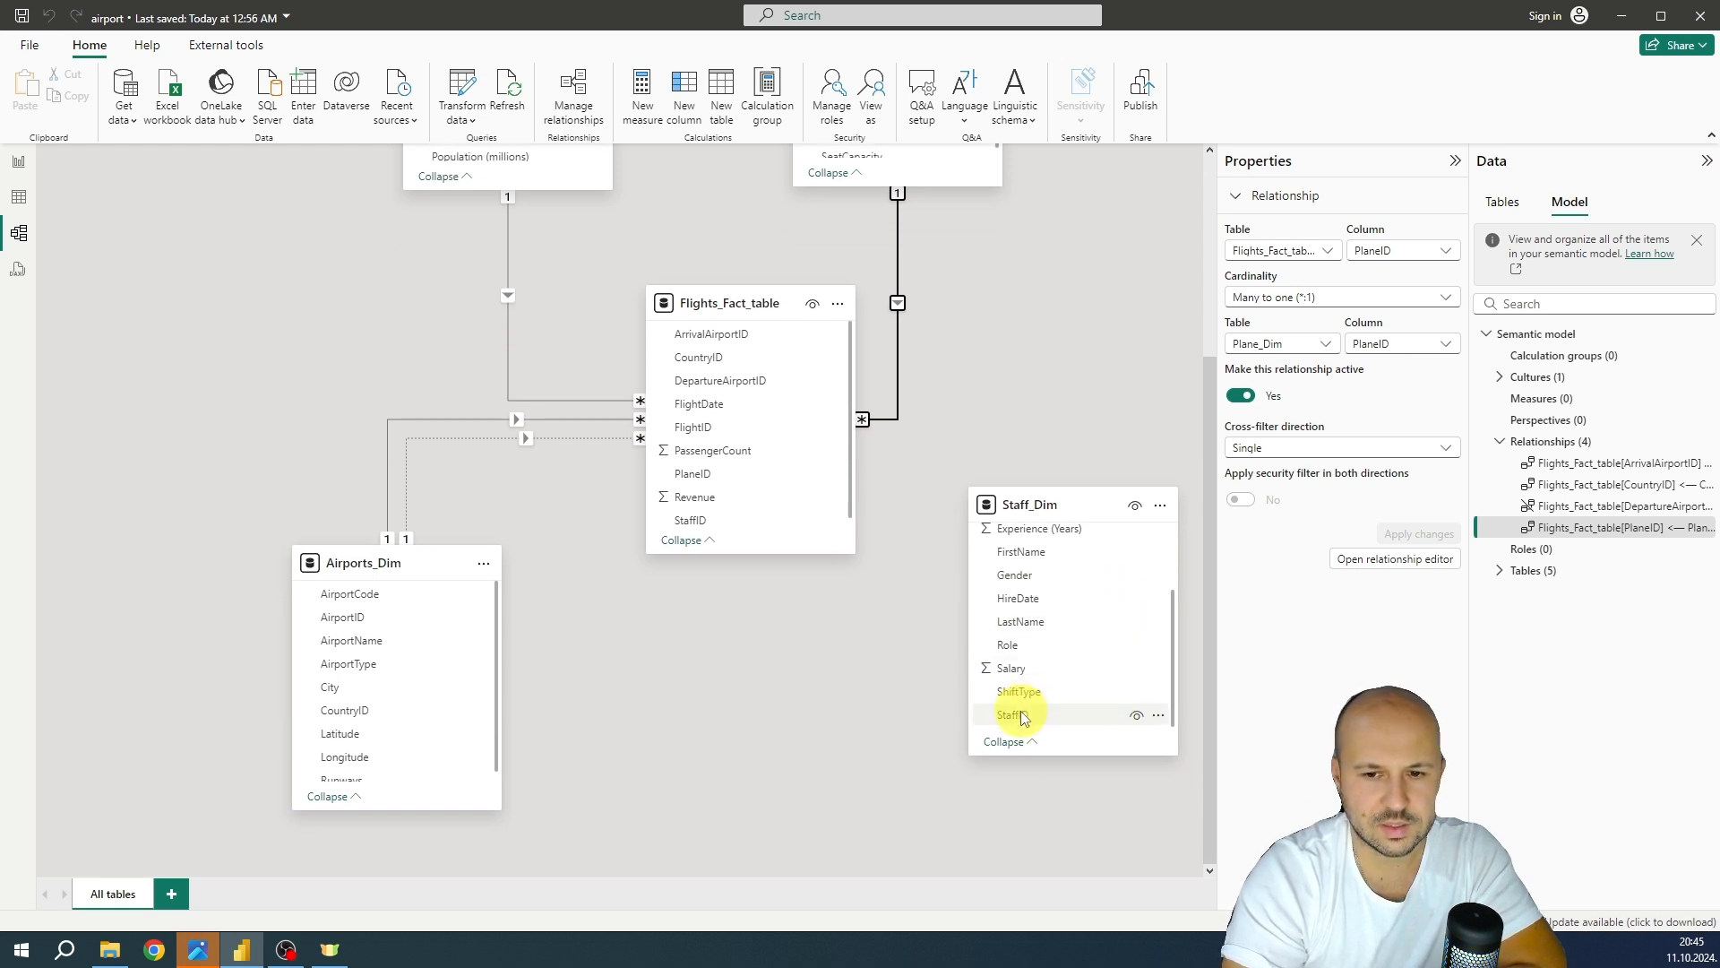
pyautogui.click(1022, 717)
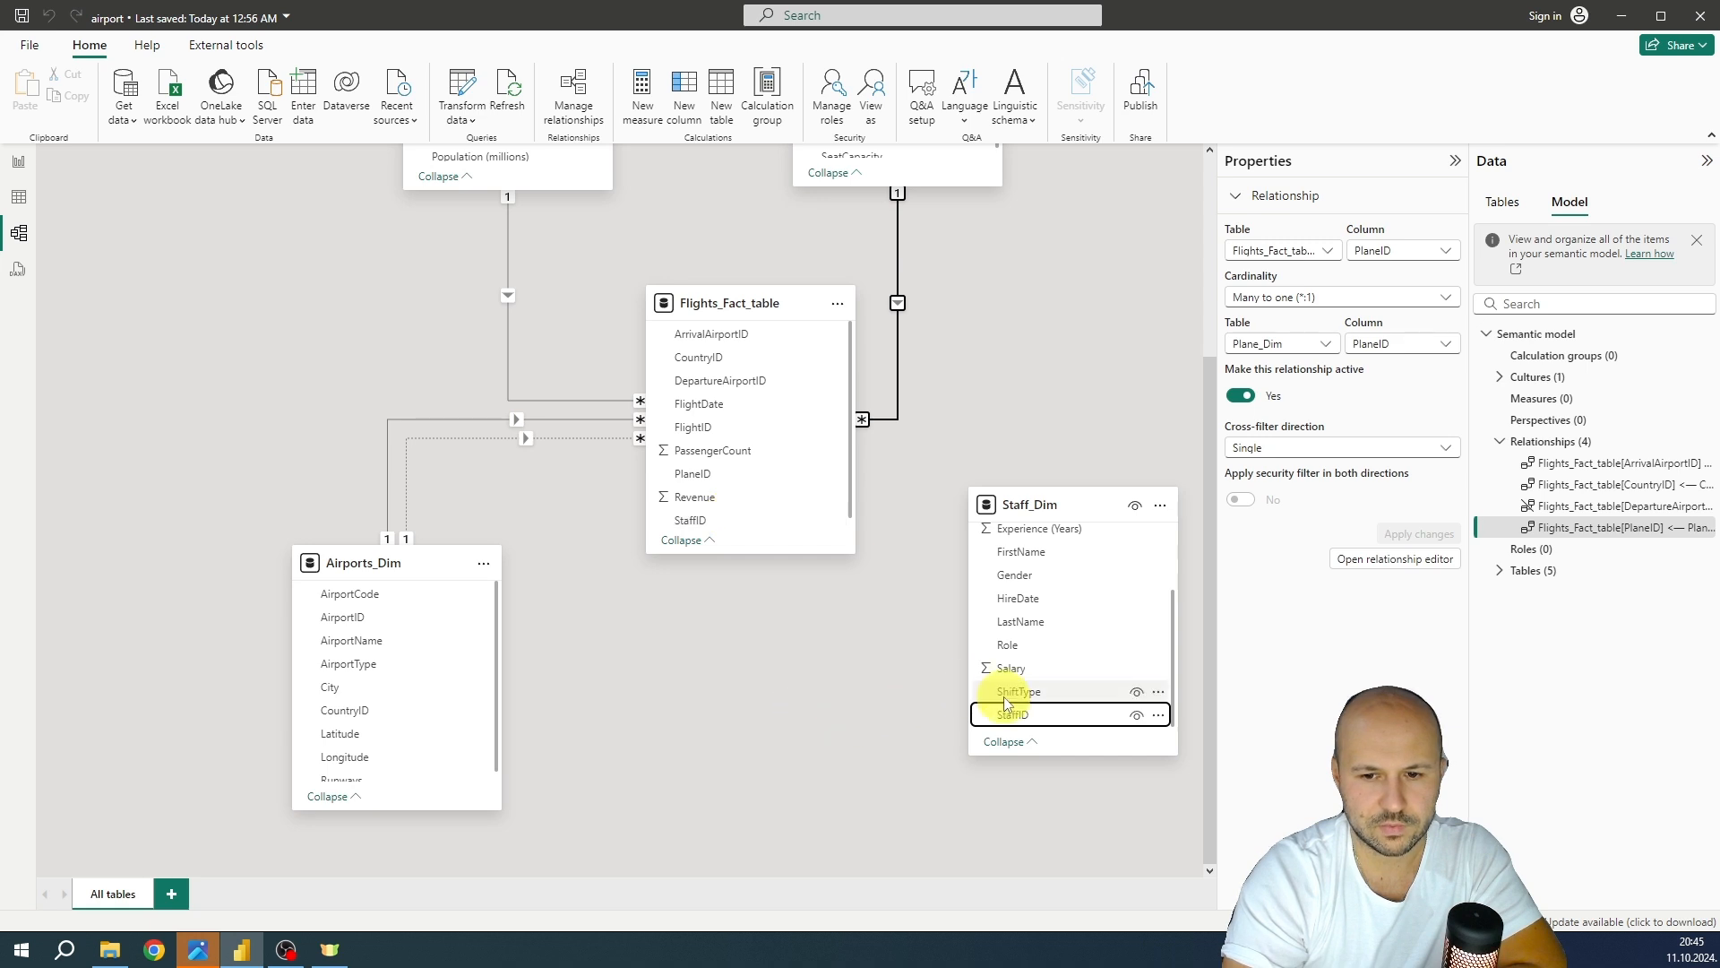
pyautogui.moveTo(1005, 704); pyautogui.dragTo(698, 513)
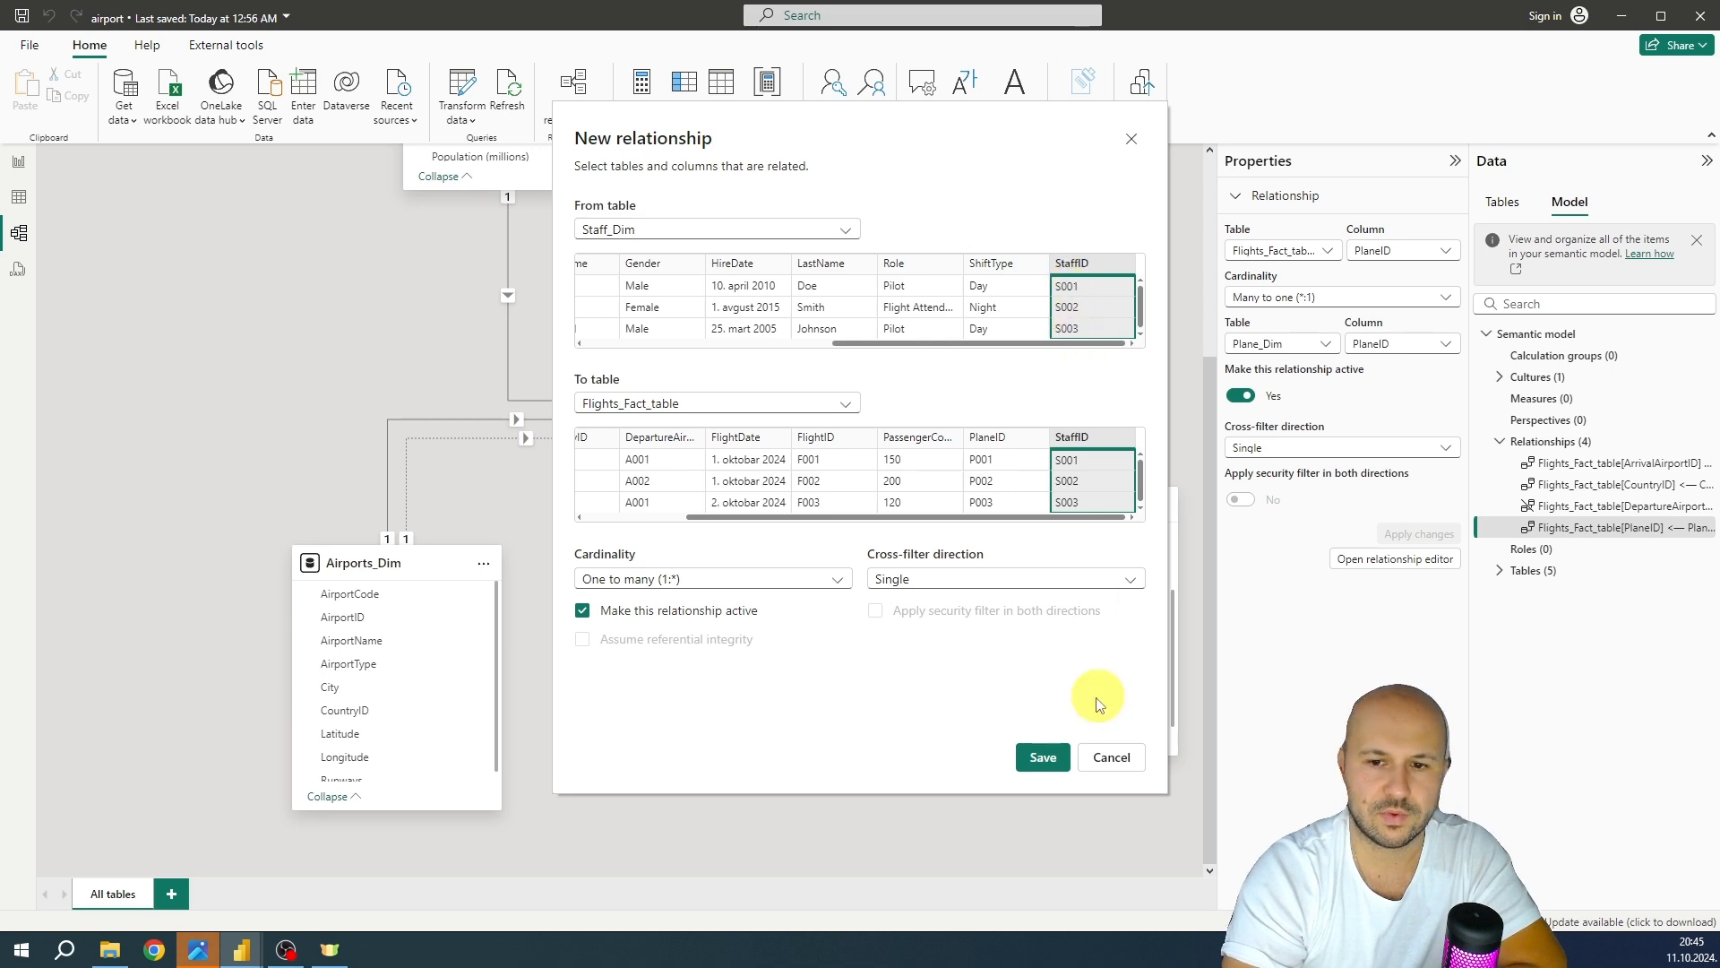
pyautogui.click(1041, 758)
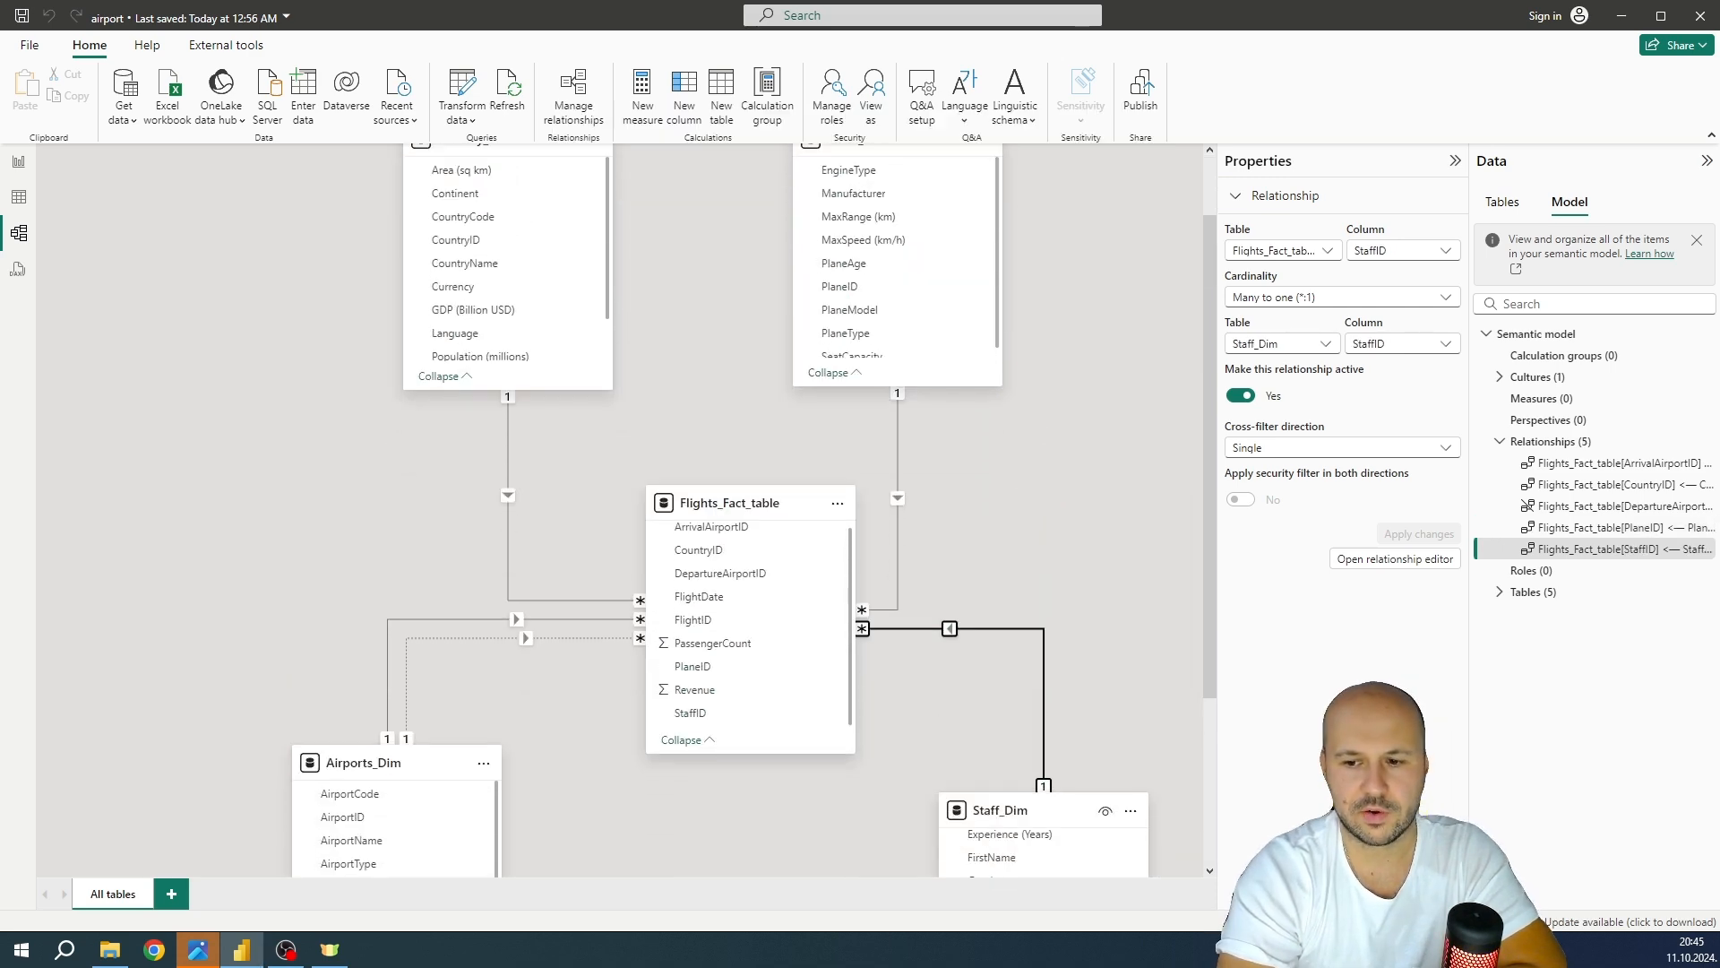
pyautogui.scroll(-3, 581, 745)
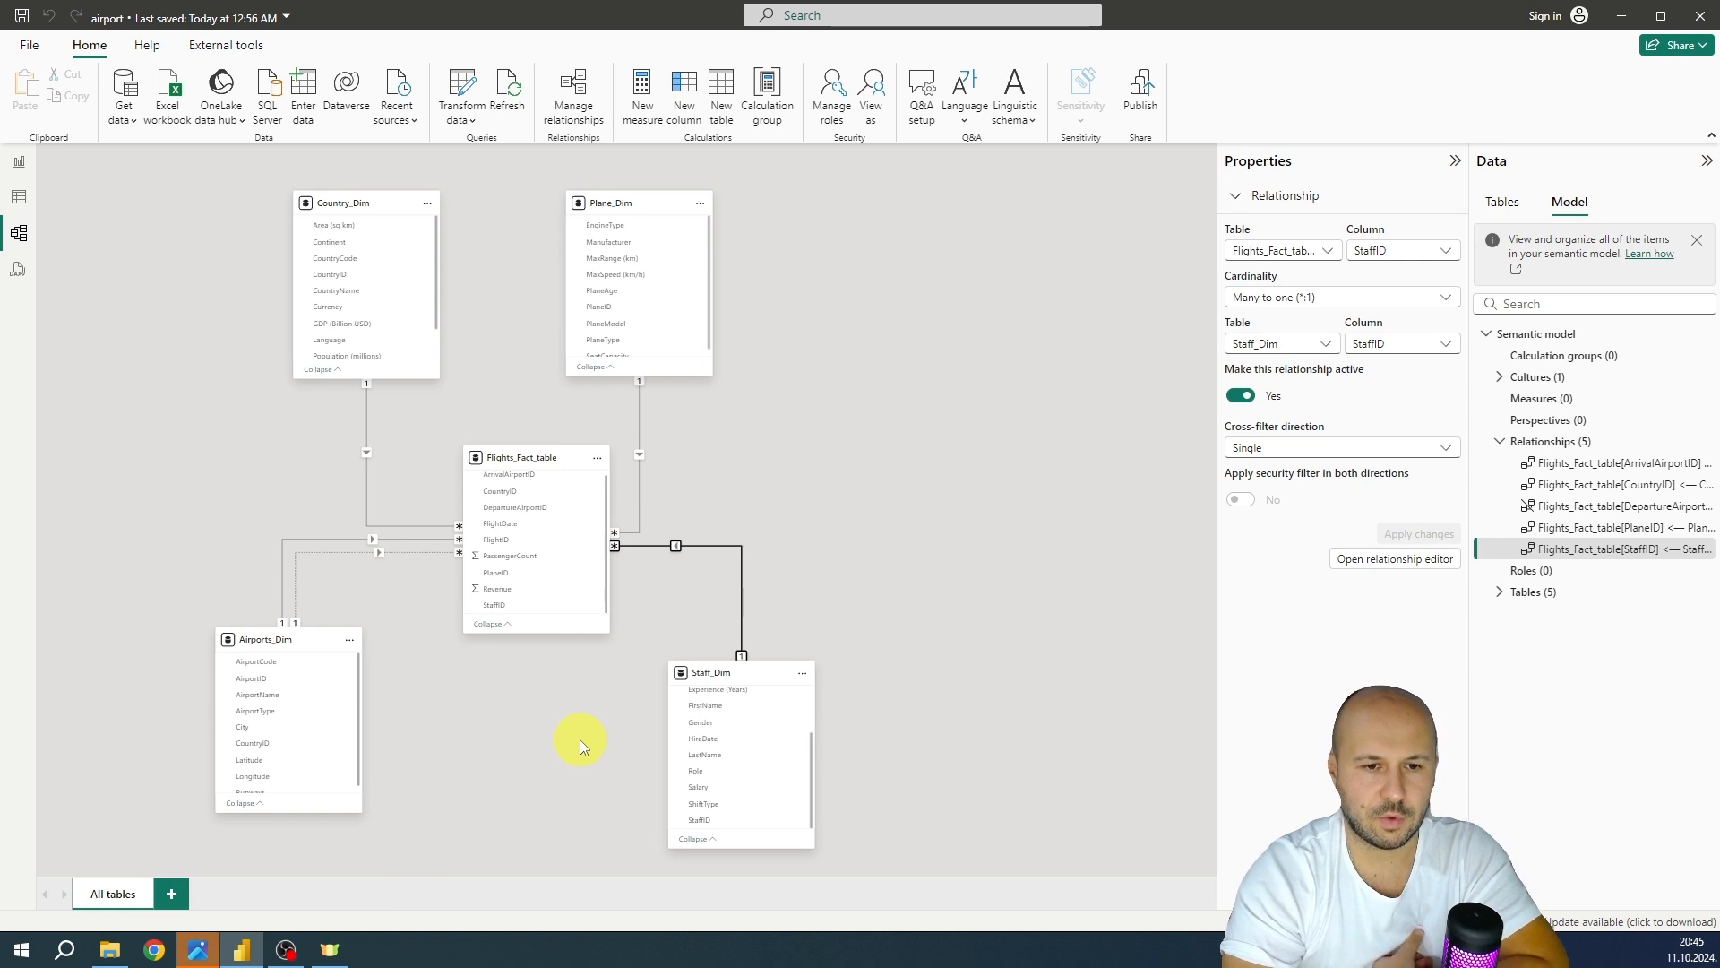